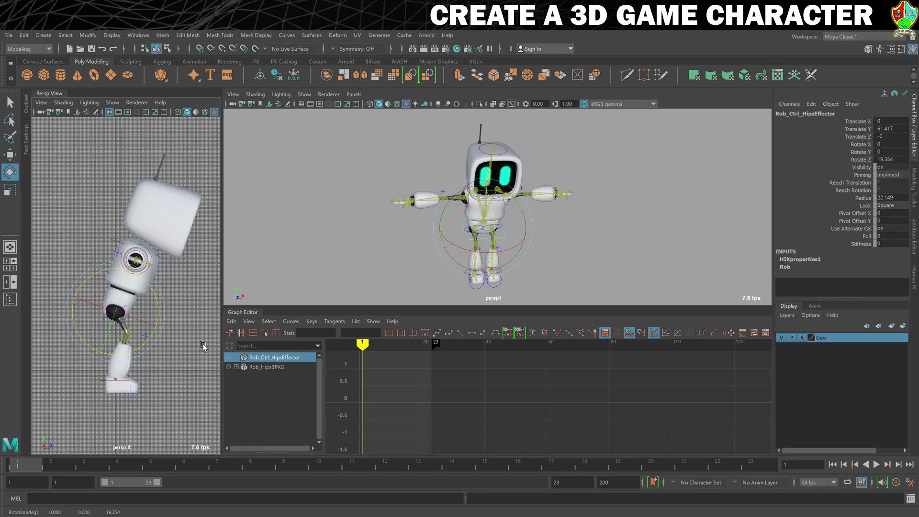
- Rotate the head control by about -16.4 degrees in Z so the robot's head sits level above the leaning body
drag(475, 145, 479, 153)
click(479, 153)
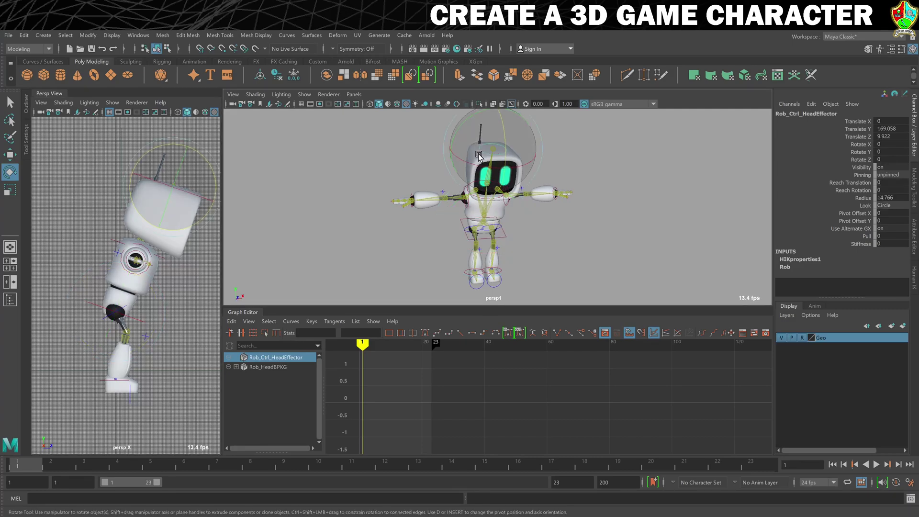
drag(213, 177, 192, 164)
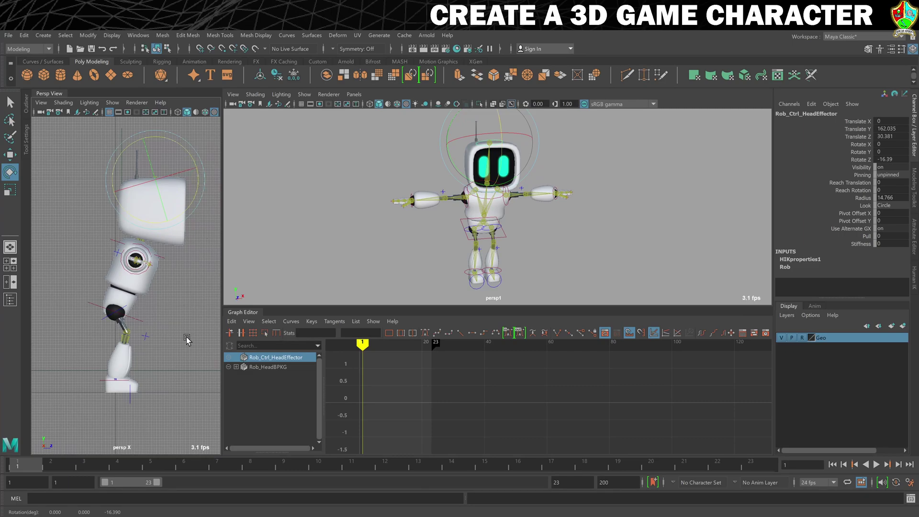
- Move the left ankle control forward and up to about Y 15.9, Z 29, and rotate it about -45 degrees in Z
click(499, 272)
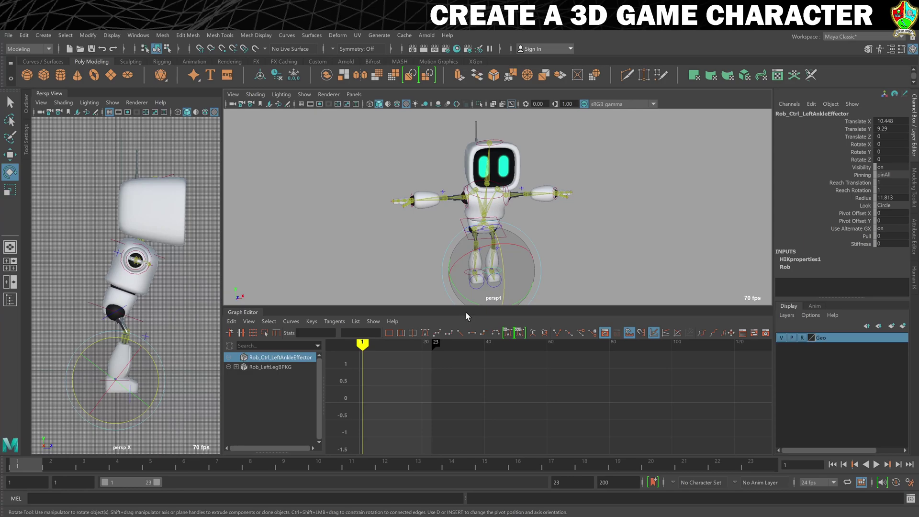
key(w)
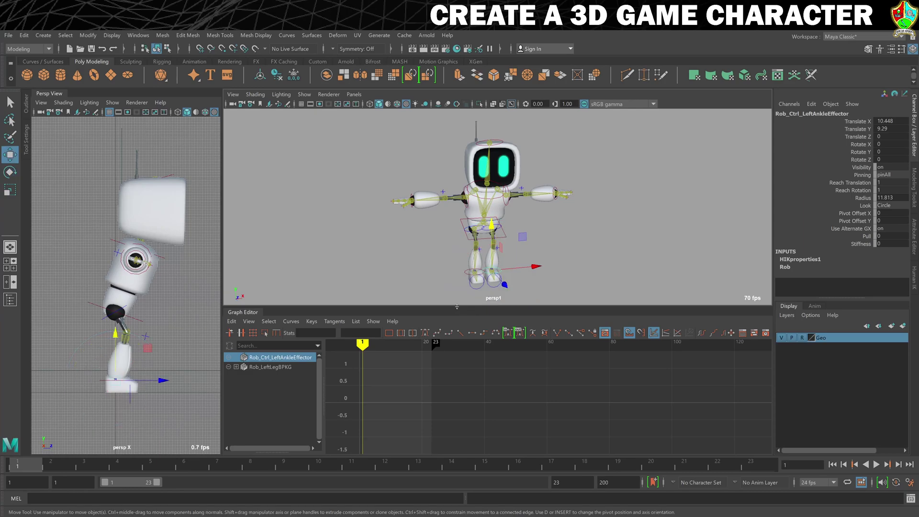
drag(165, 380, 194, 373)
drag(146, 331, 149, 329)
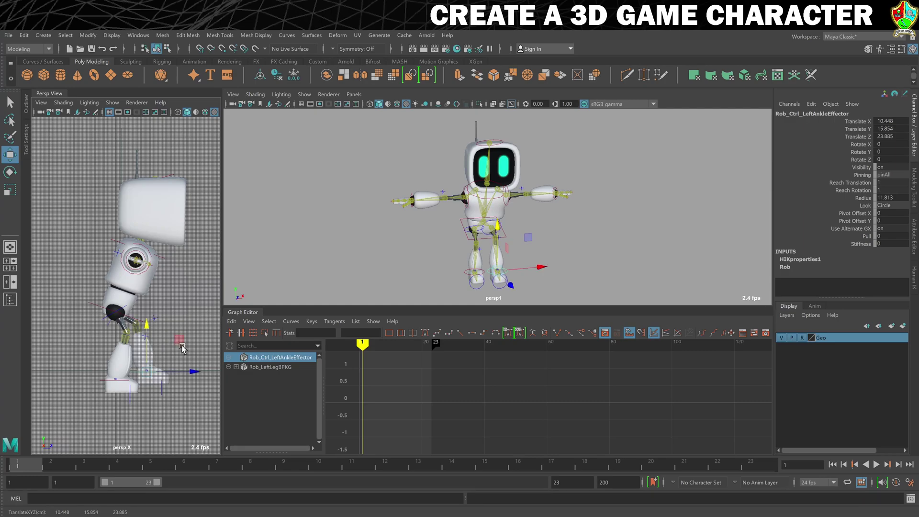
drag(195, 371, 200, 369)
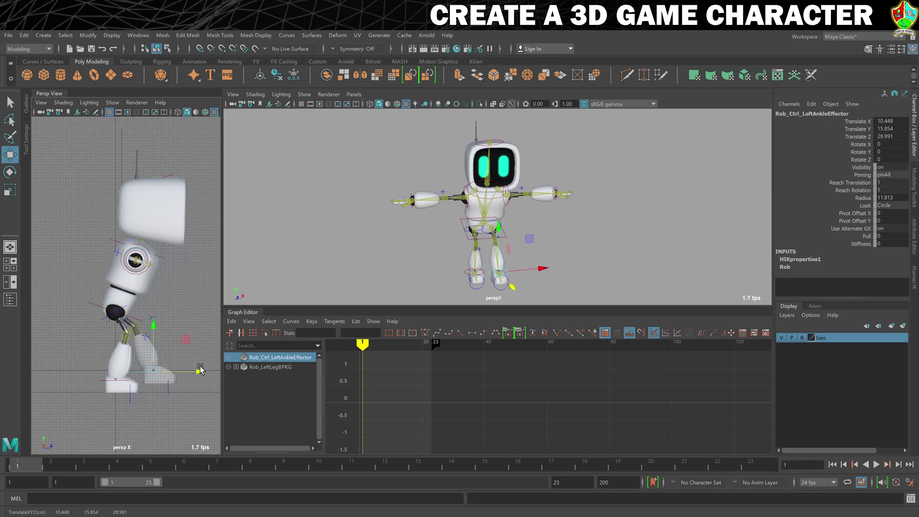
key(e)
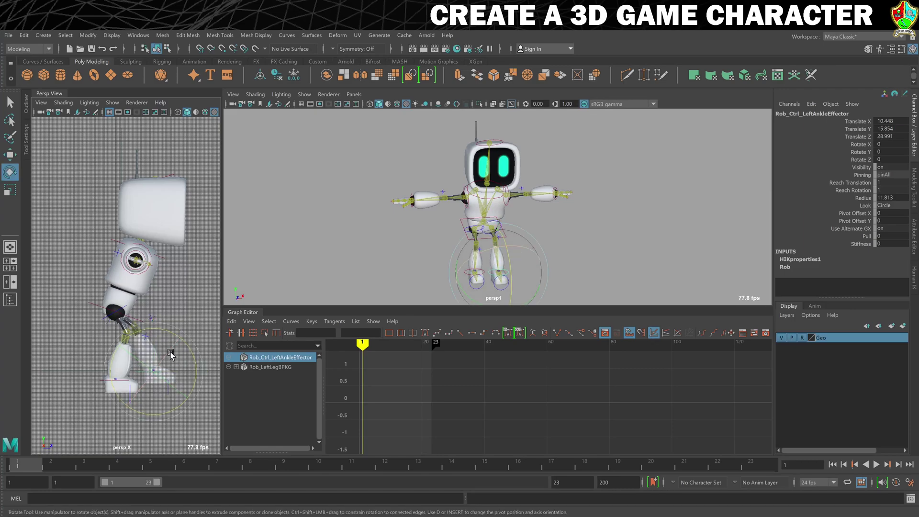
drag(169, 341, 141, 334)
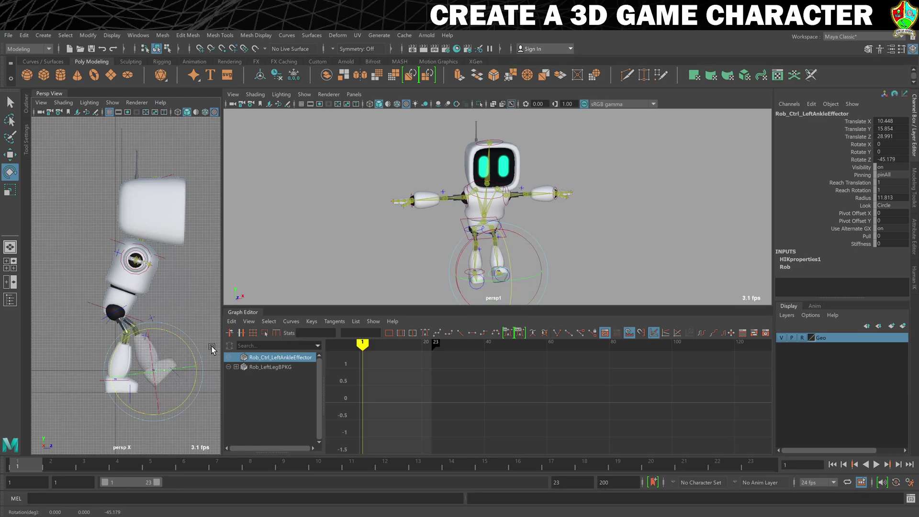
- Move the right ankle control back and up to about Y 30.9, Z -41.8, and rotate it about 126 degrees in Z
click(82, 368)
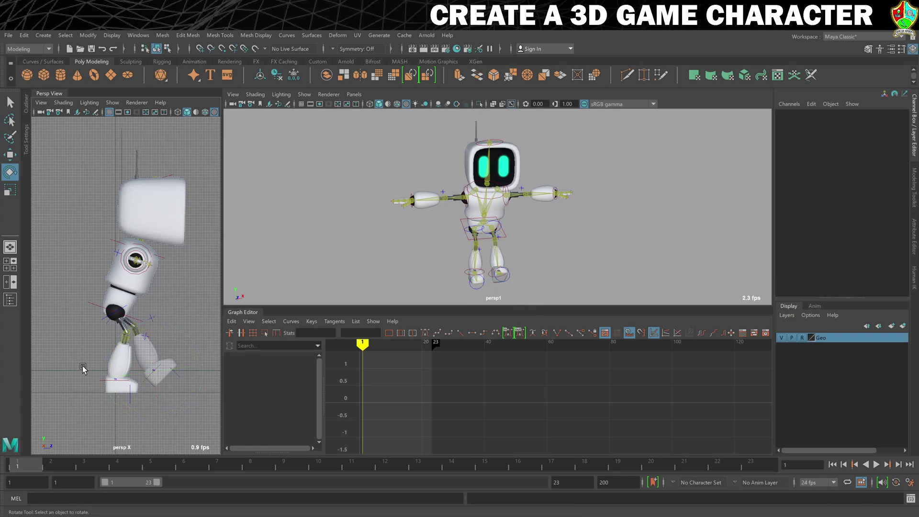
click(104, 386)
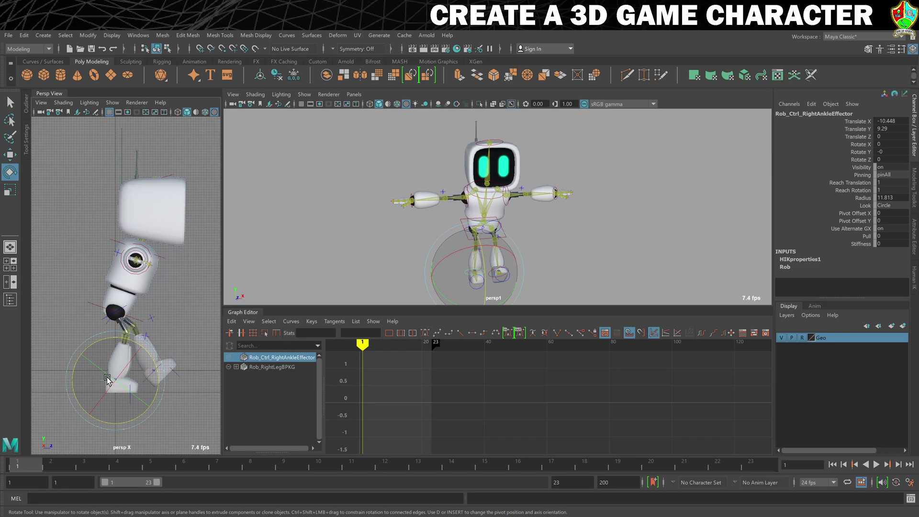
key(w)
drag(142, 381, 133, 319)
drag(159, 360, 116, 357)
key(e)
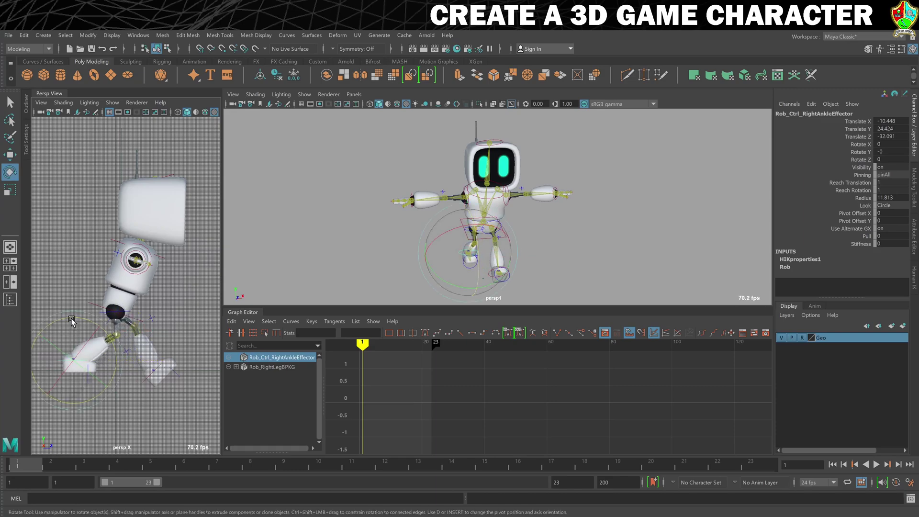
drag(70, 320, 125, 394)
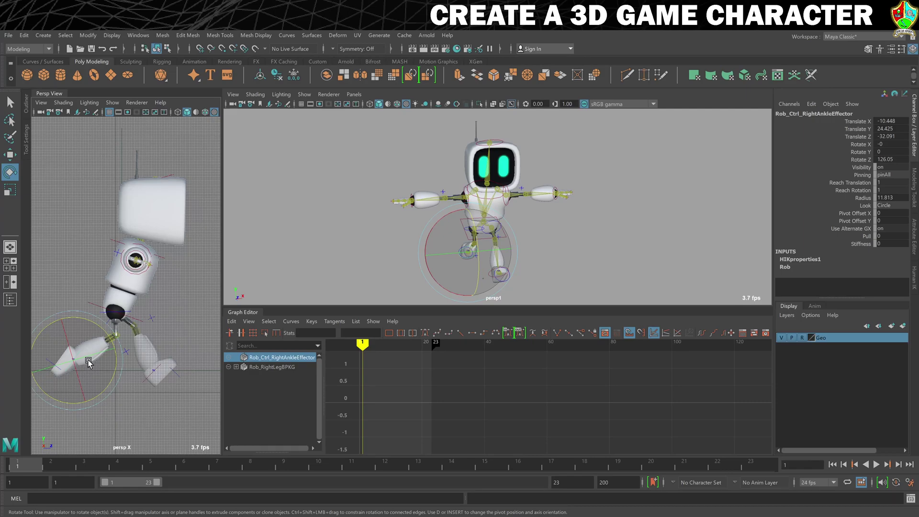
key(w)
drag(119, 362, 109, 362)
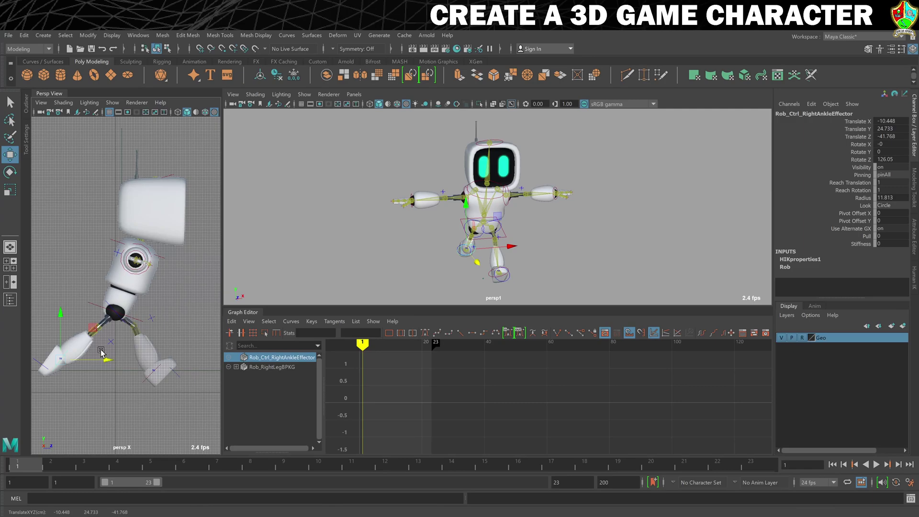
drag(63, 322, 66, 309)
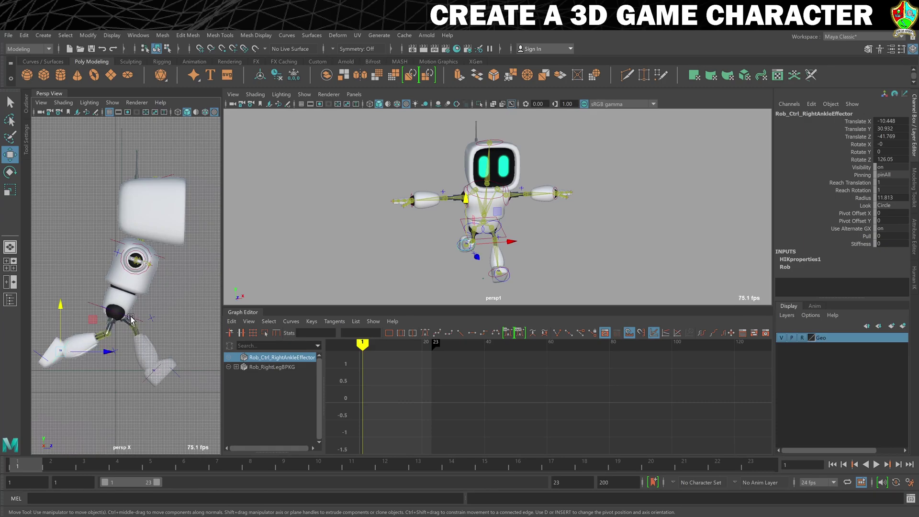
- Nudge the left ankle control slightly further forward to about Z 30.8
click(148, 388)
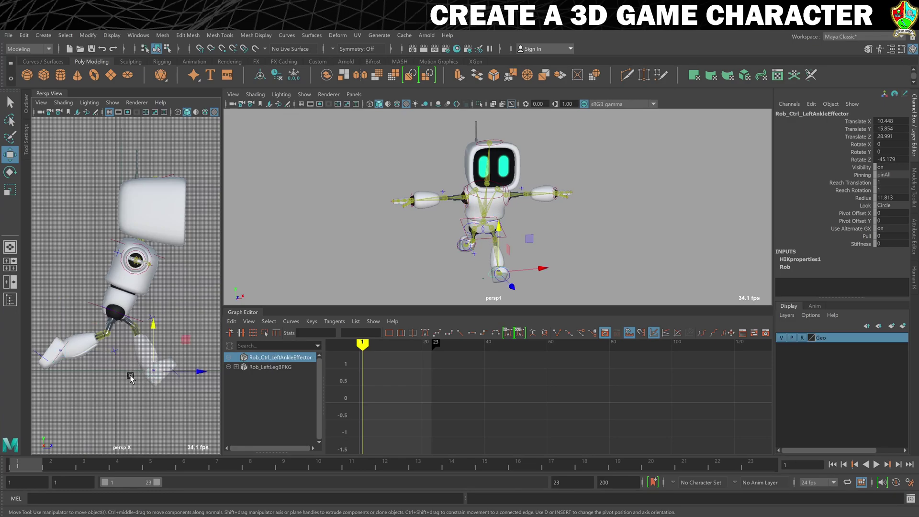
drag(199, 372, 201, 374)
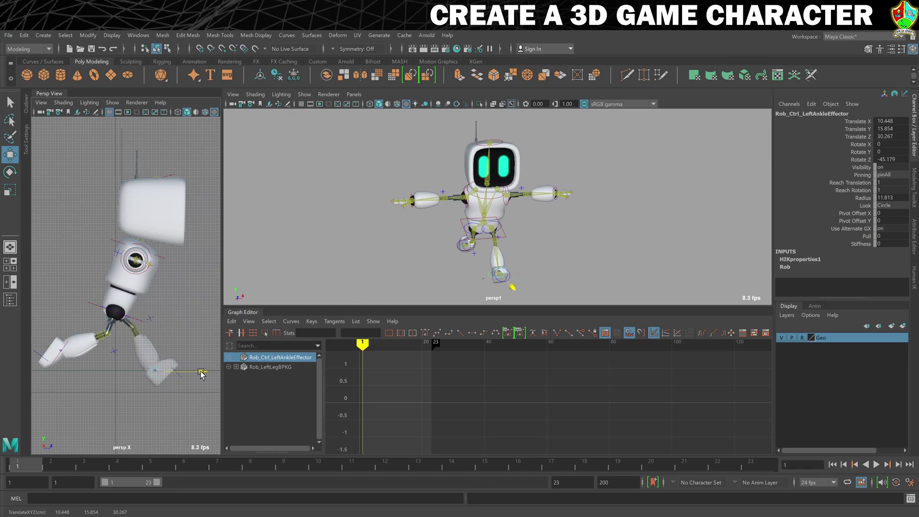
drag(201, 374, 202, 374)
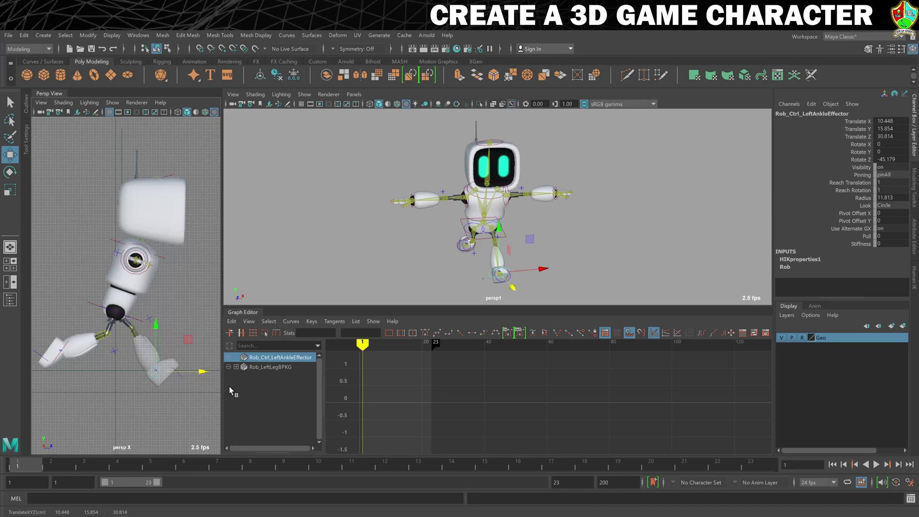
- Key the hips control and both ankle controls together at frame 1
click(86, 307)
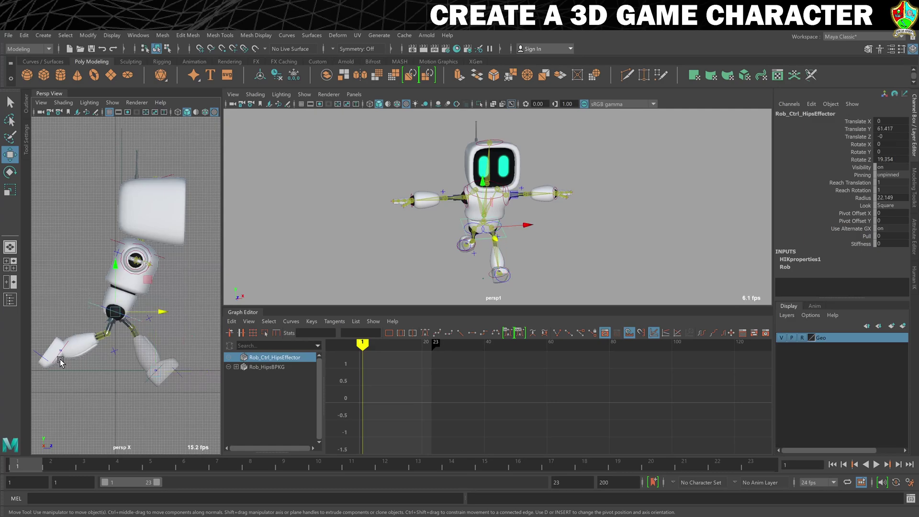
shift+click(60, 360)
shift+click(146, 383)
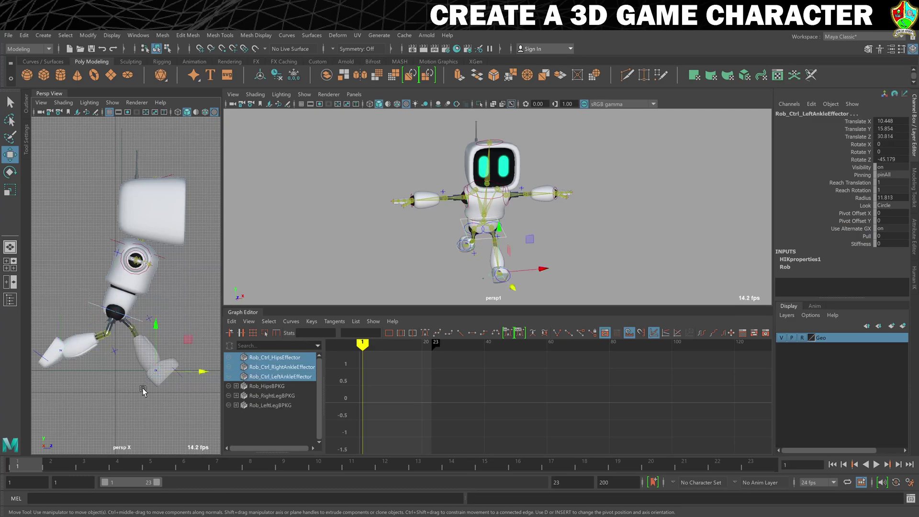
key(s)
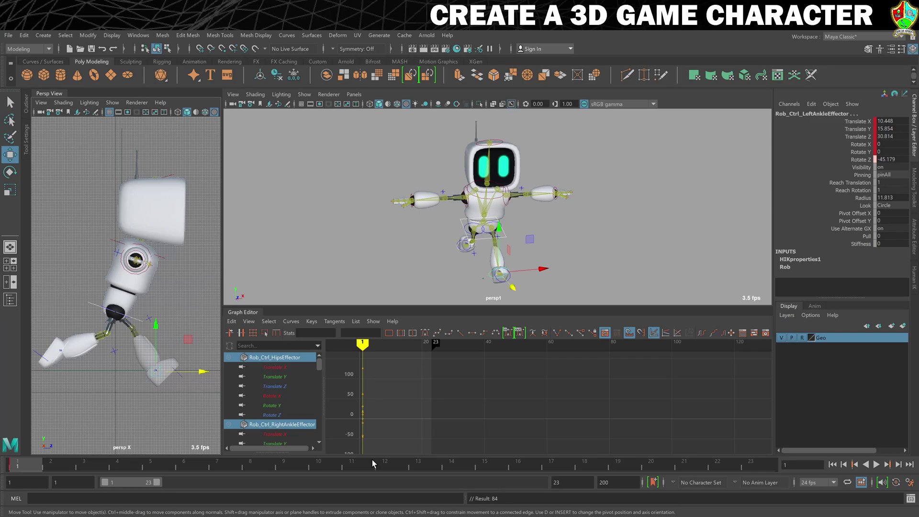
- At frame 3, lower the hips control slightly to about Y 60.5
click(93, 463)
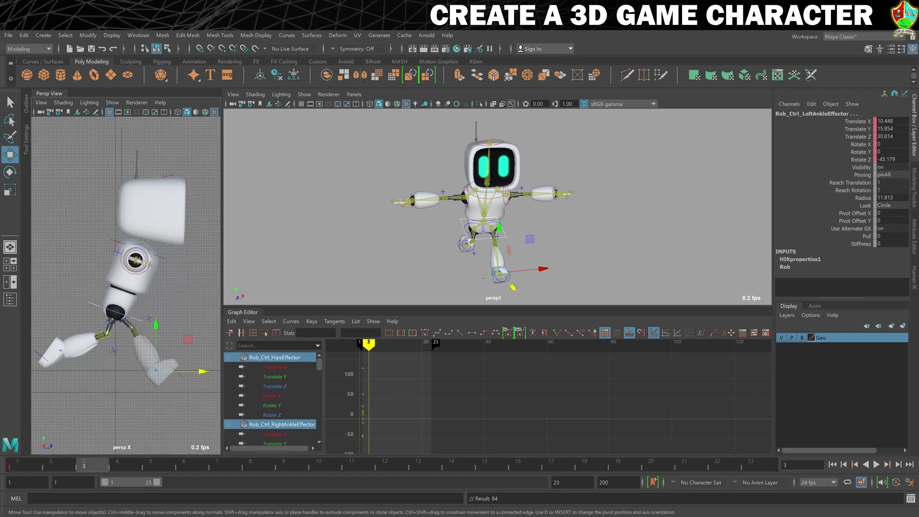
click(95, 313)
drag(116, 265, 115, 269)
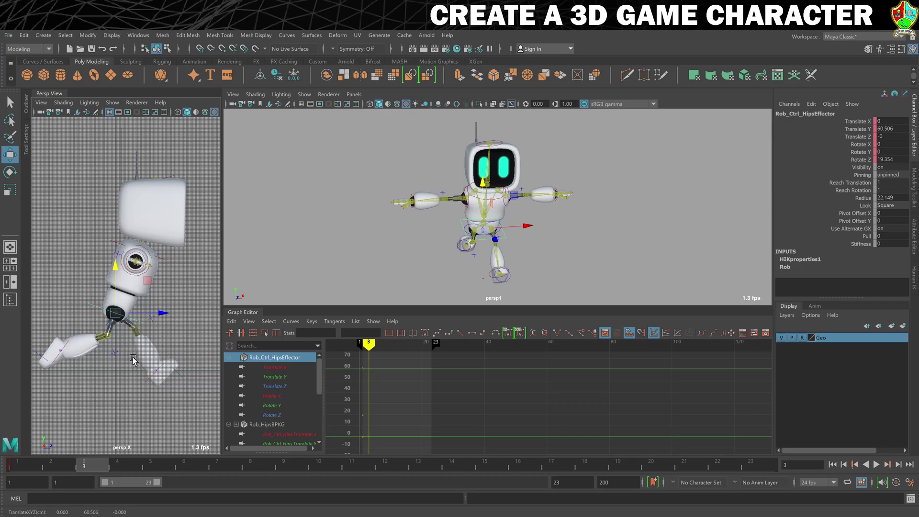
- Set the left ankle control's Rotate Z to 0 at frame 3 and hide the stray lines crossing the side view
click(146, 389)
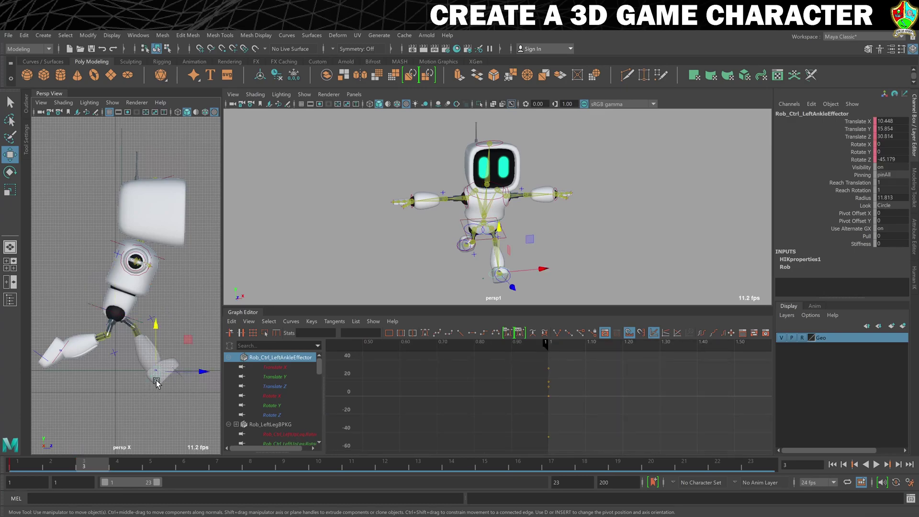
double_click(891, 160)
text(0)
key(Return)
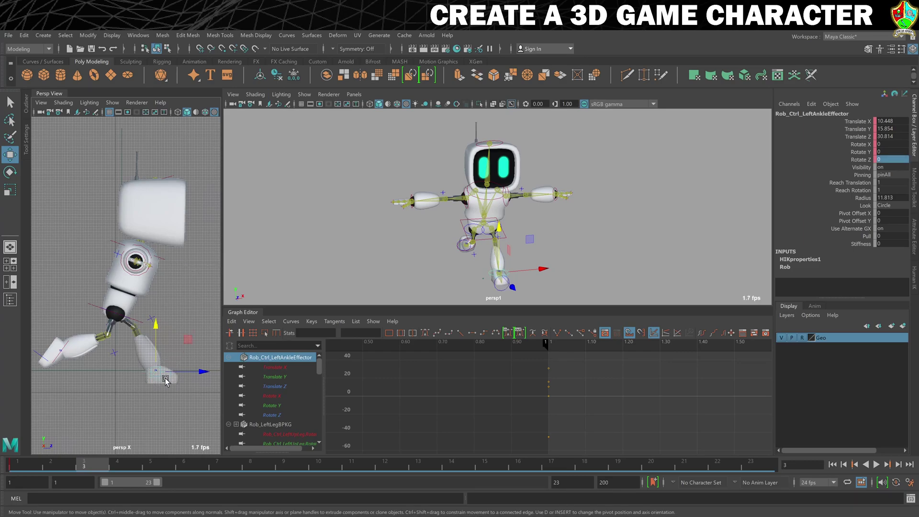
click(111, 102)
click(152, 238)
- Plant the left foot on the ground line by moving its ankle control to about Y 9.5, Z 16.1
drag(188, 340, 174, 351)
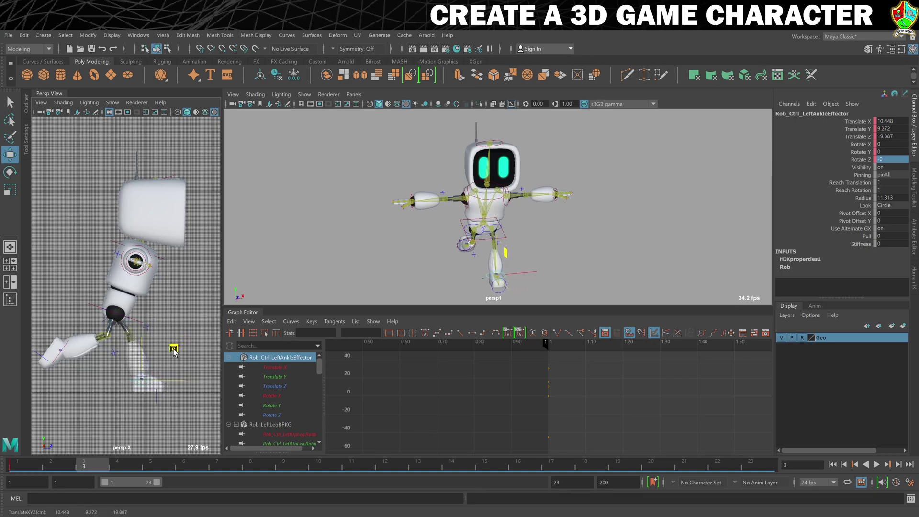
drag(186, 377, 184, 379)
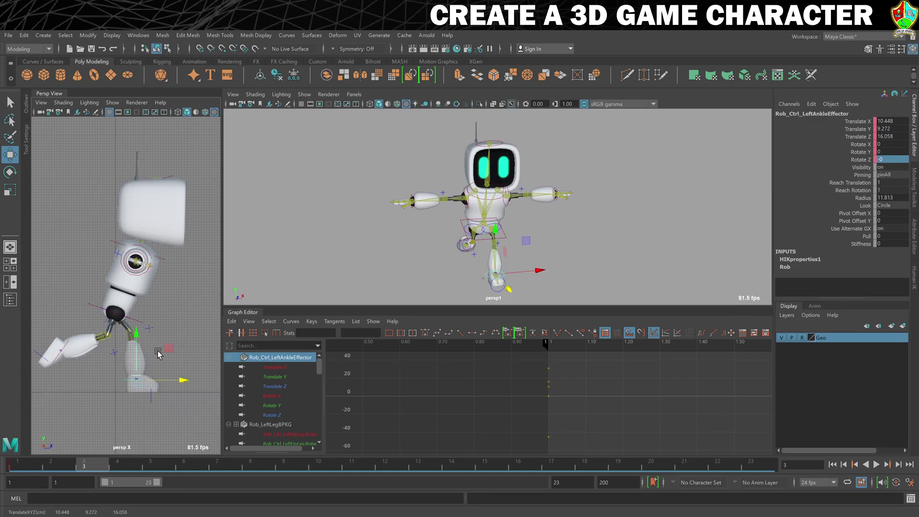
drag(136, 334, 135, 337)
key(ctrl+z)
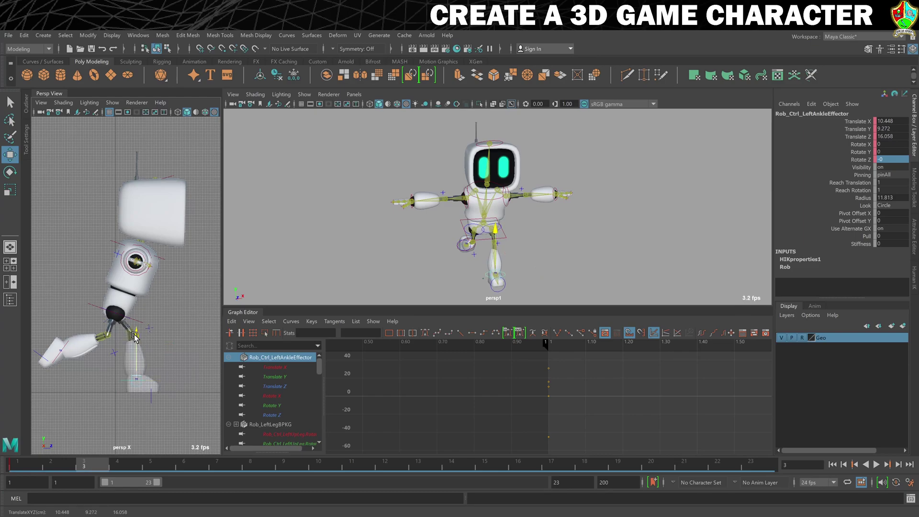
drag(134, 337, 134, 336)
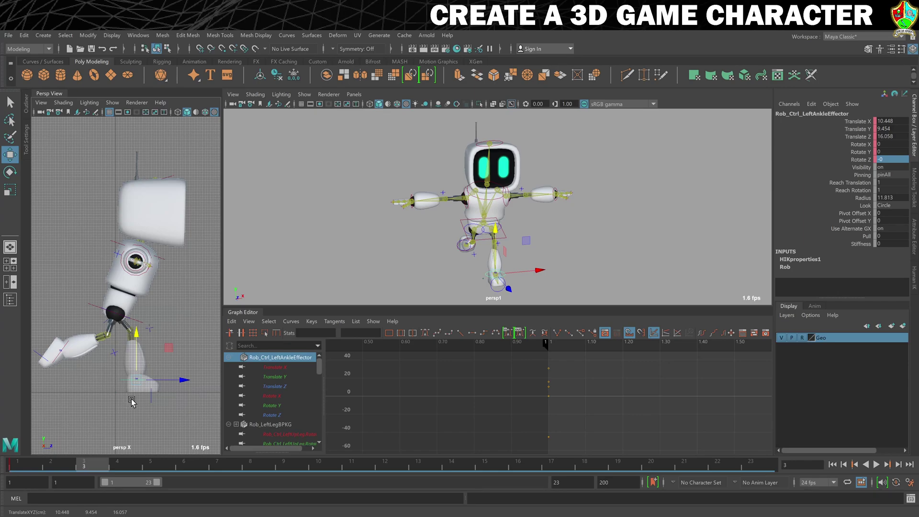
- Bring the right ankle control forward and up to about Y 34, Z -32.1, and rotate it to about 98 degrees in Z
click(64, 349)
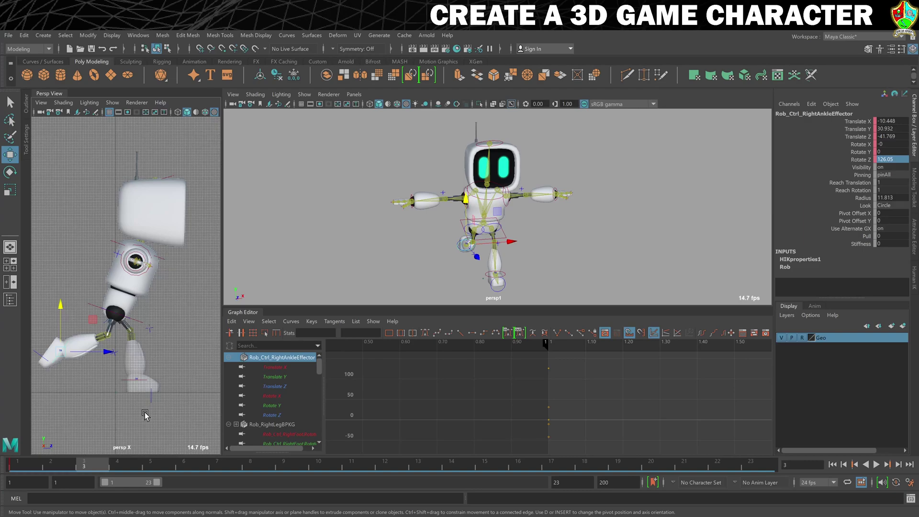
drag(93, 323, 105, 320)
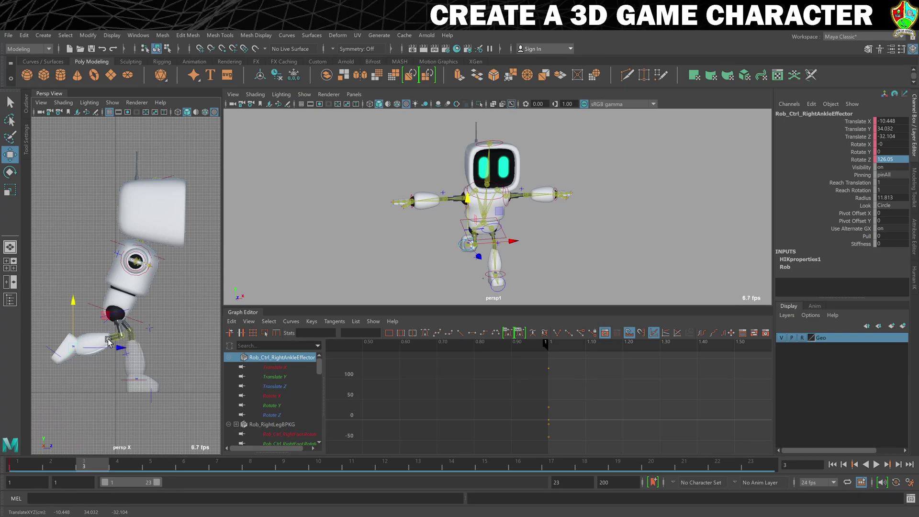
key(e)
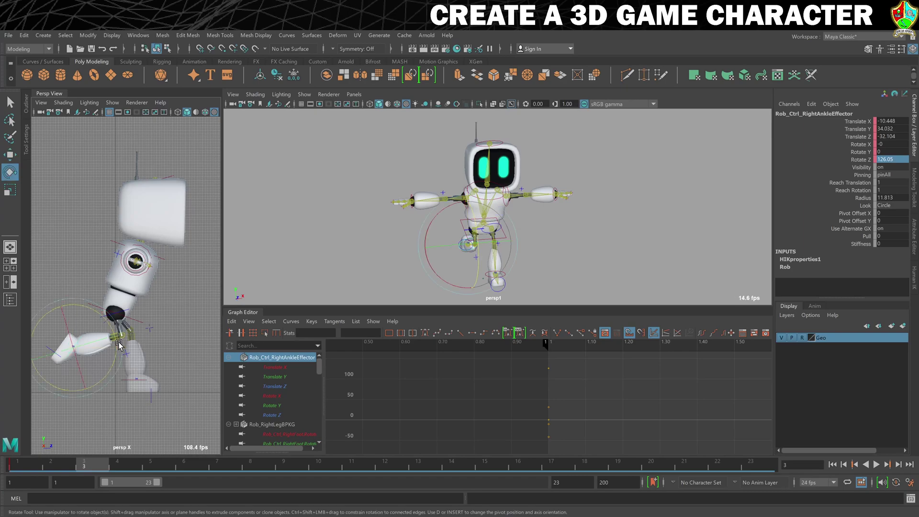
drag(92, 313, 73, 310)
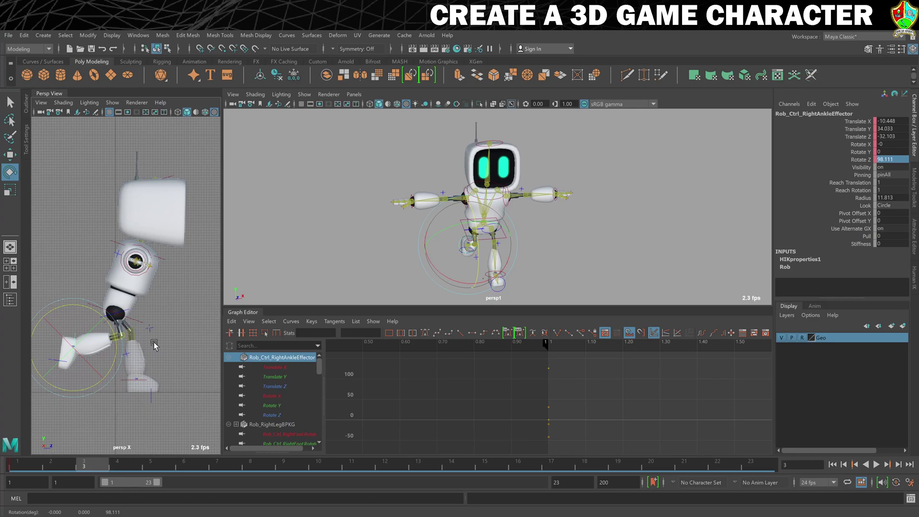
- Key both ankle controls and the hips control together at frame 3
shift+click(145, 384)
key(q)
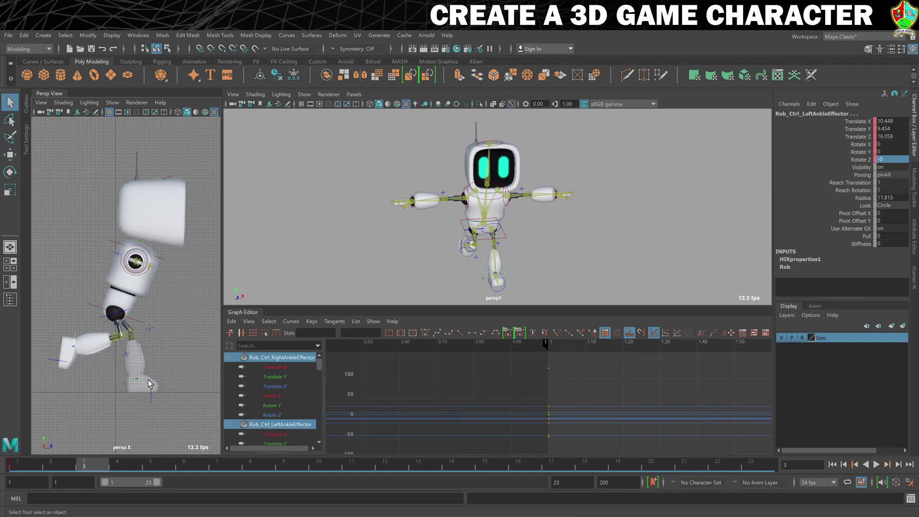
click(93, 309)
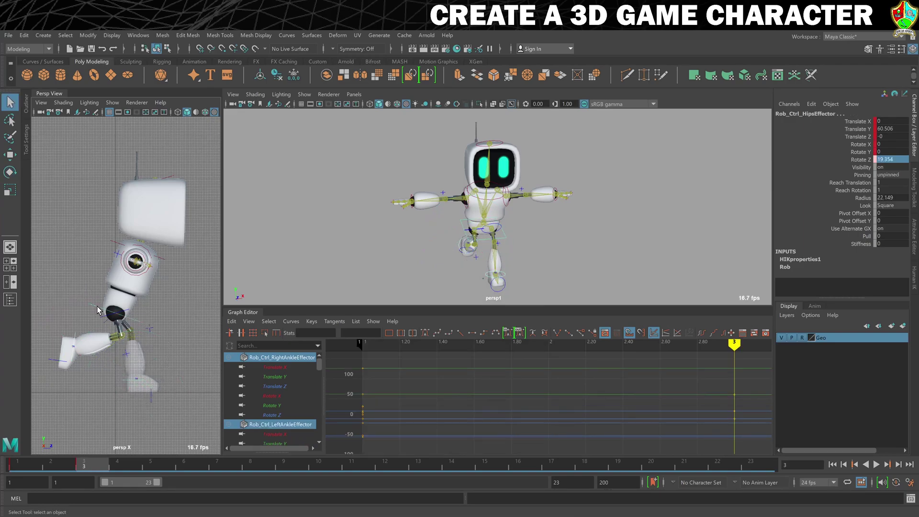
key(s)
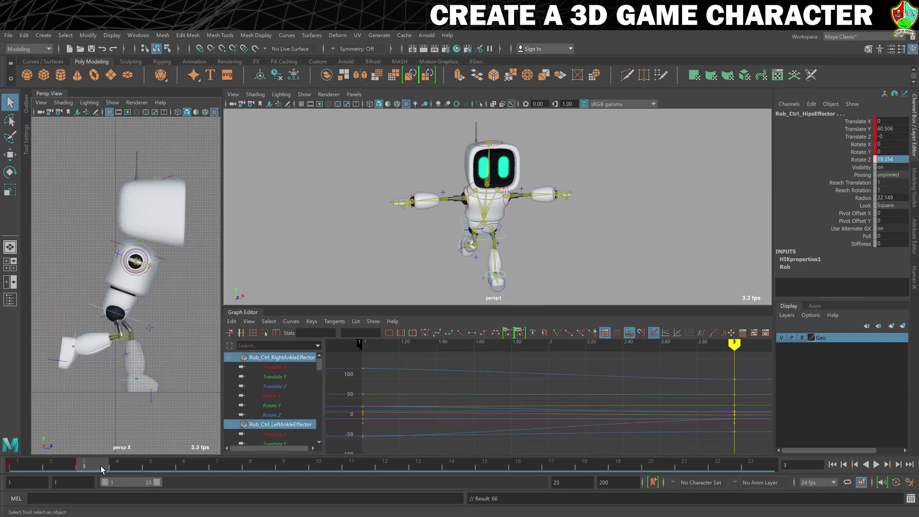
- Compare the poses at frames 1 and 3, then raise the hips control to about Y 62.5 at frame 5
click(27, 463)
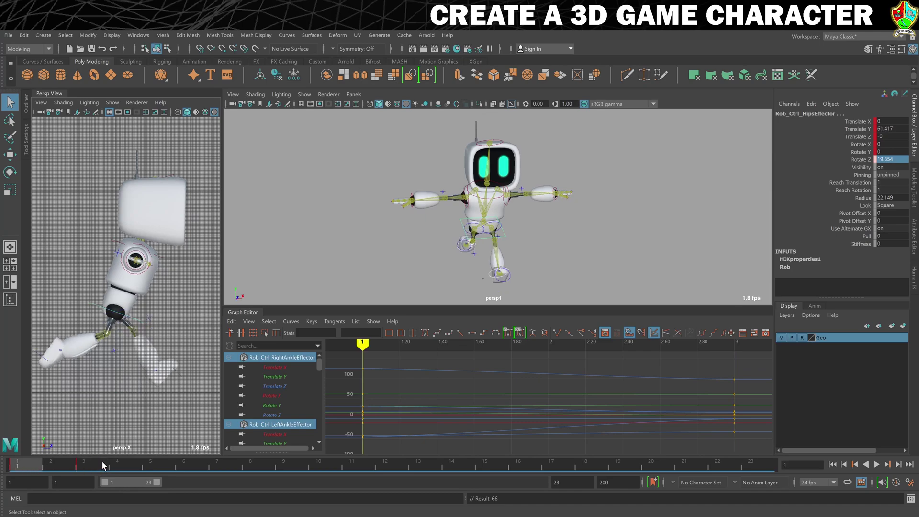
click(96, 463)
click(163, 464)
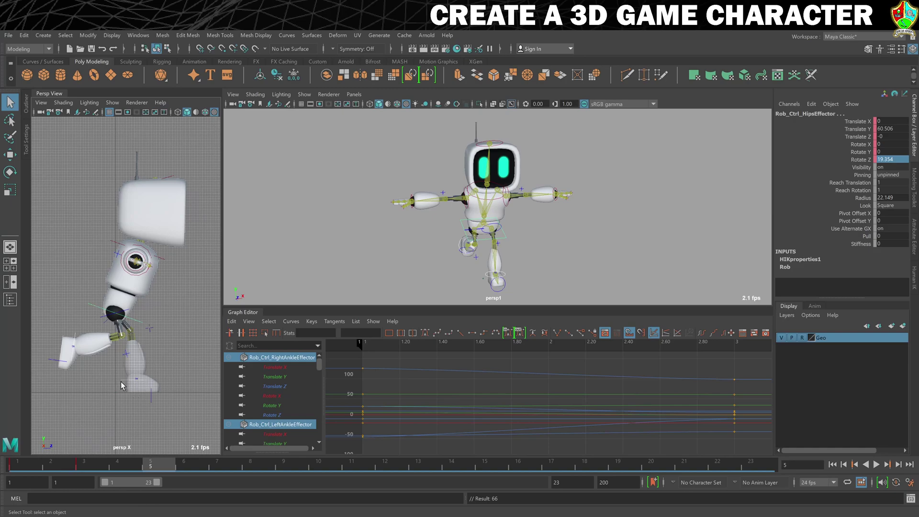
click(103, 307)
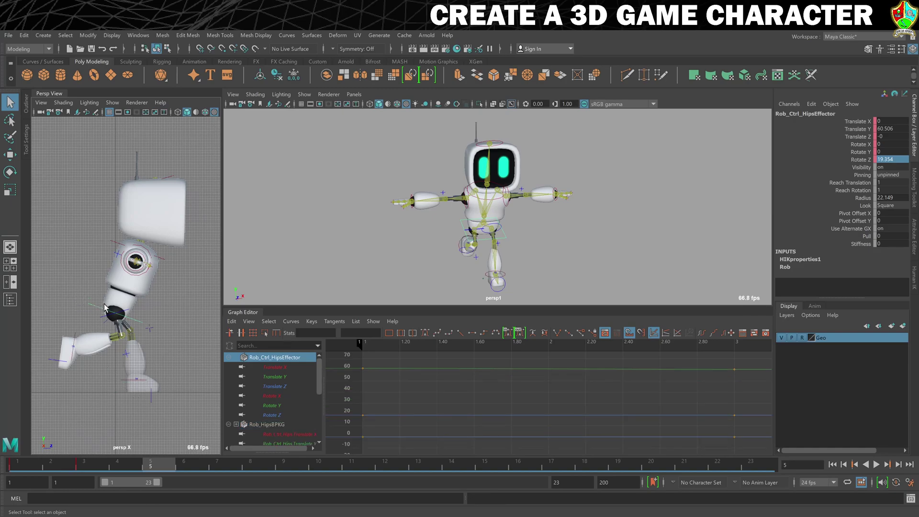
key(w)
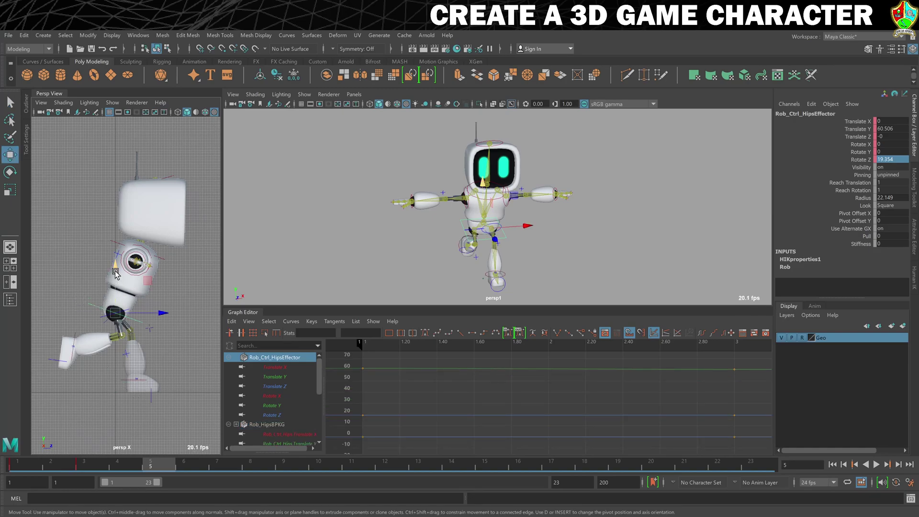
drag(116, 273, 117, 271)
- Move the left ankle control back and up to about Y 15.3, Z -27.9 at frame 5, and rotate it to about 25 degrees in Z
click(144, 383)
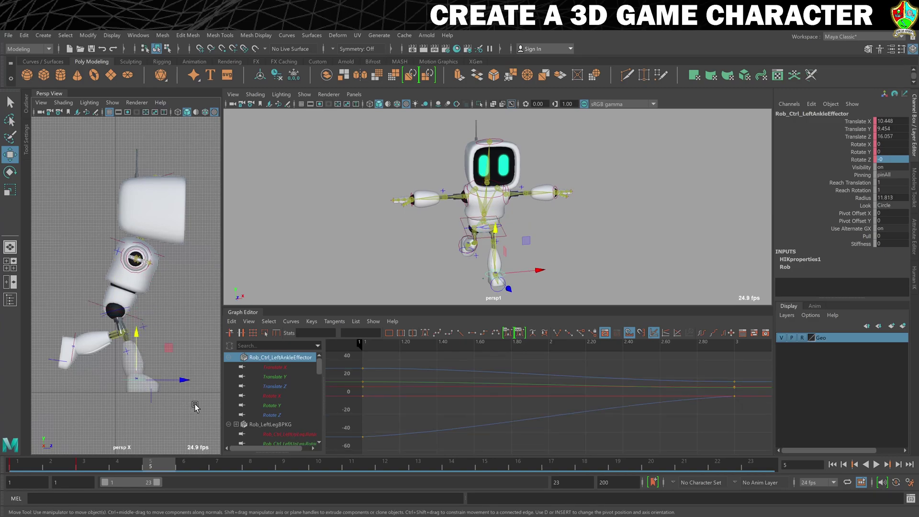
drag(184, 380, 157, 376)
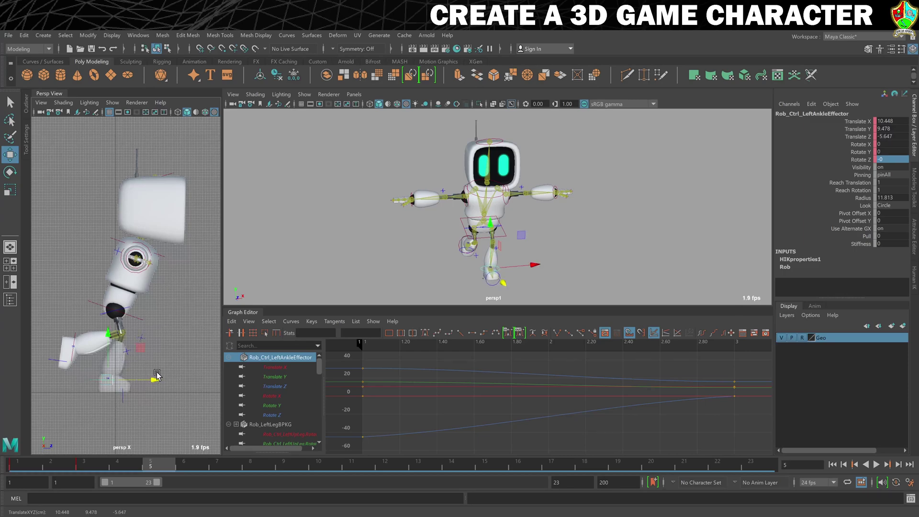
key(e)
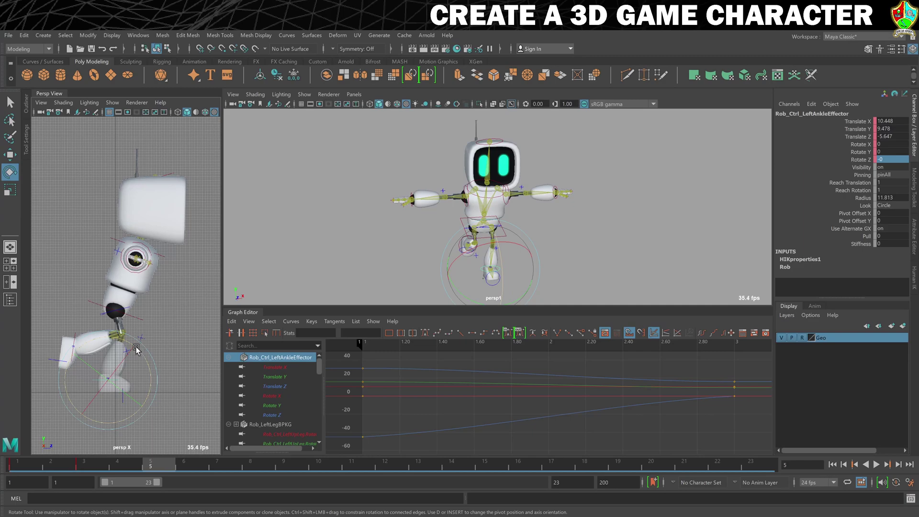
drag(139, 350, 146, 367)
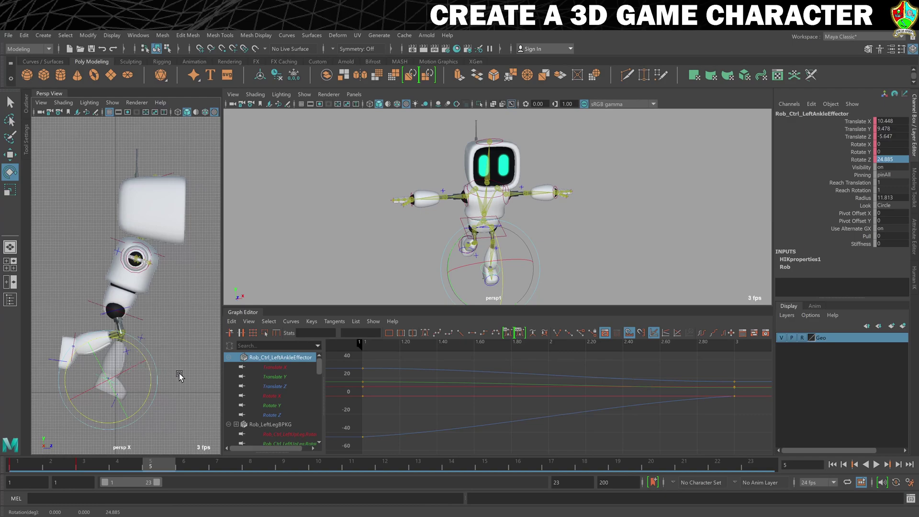
key(w)
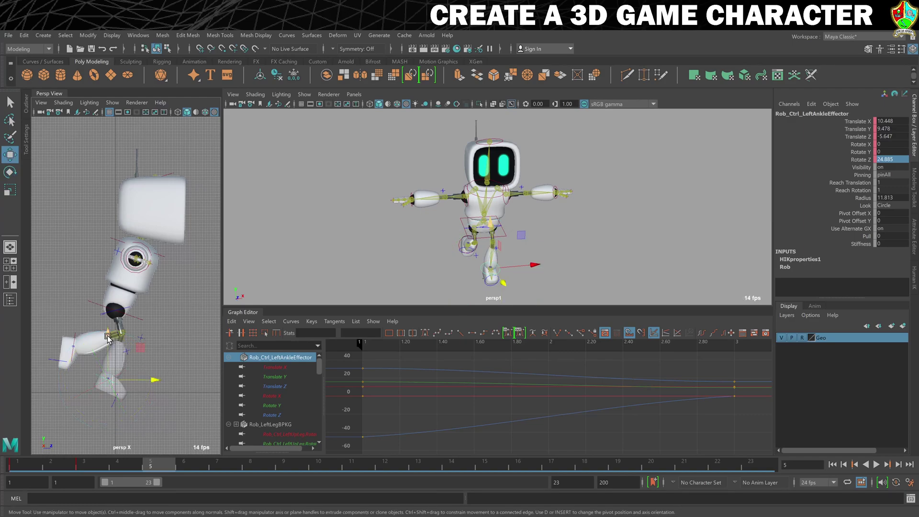
drag(108, 338, 114, 331)
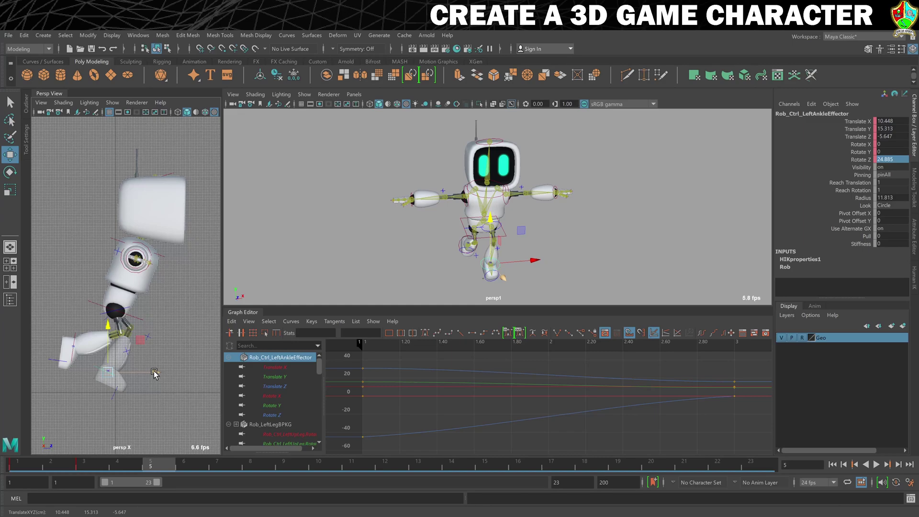
drag(154, 373, 125, 372)
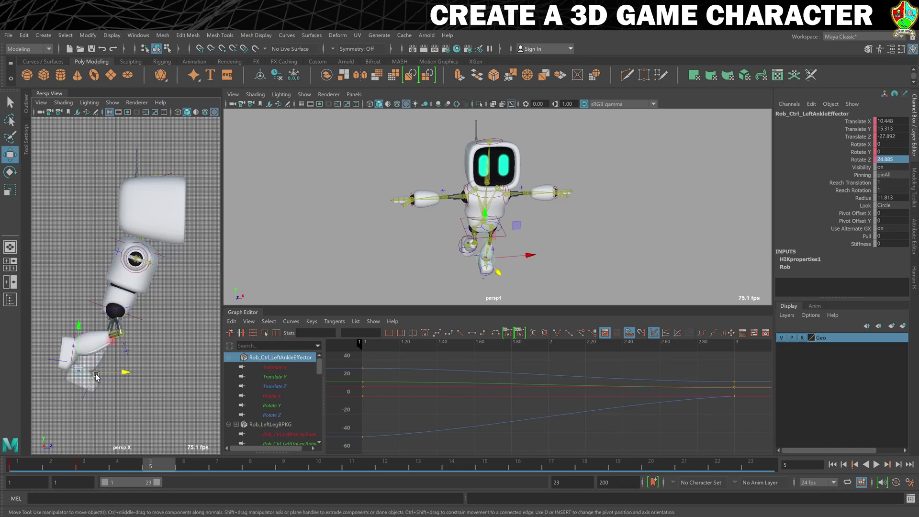
- Swing the right ankle control forward to about Y 19.1, Z 10.4, and rotate it to about 30 degrees in Z
drag(57, 317, 173, 346)
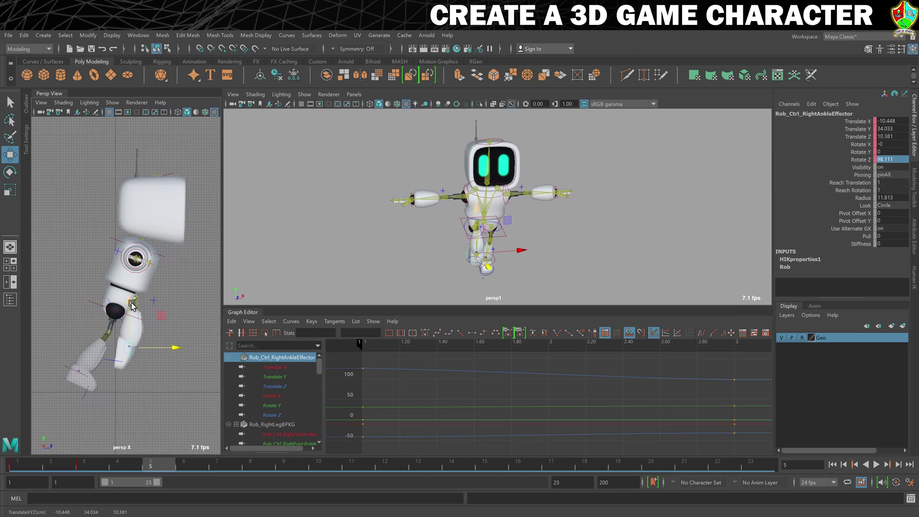
drag(127, 302, 138, 324)
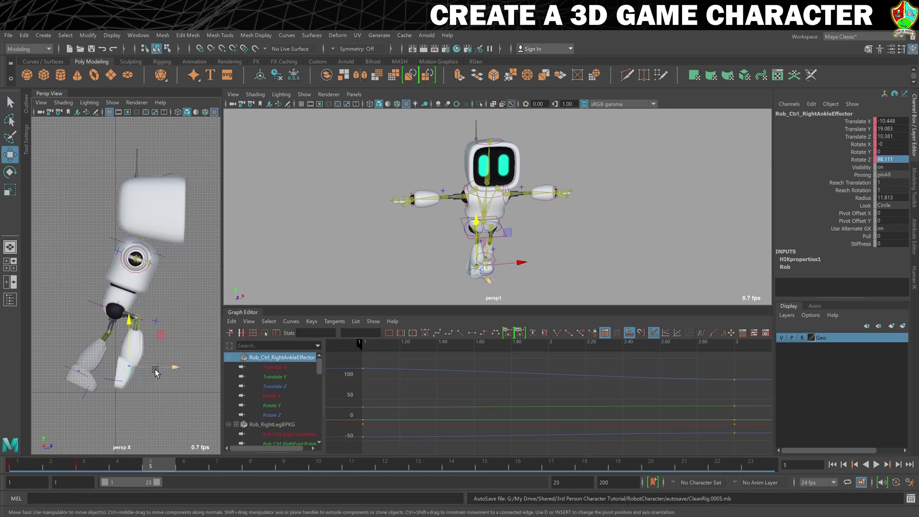
key(e)
drag(152, 334, 109, 340)
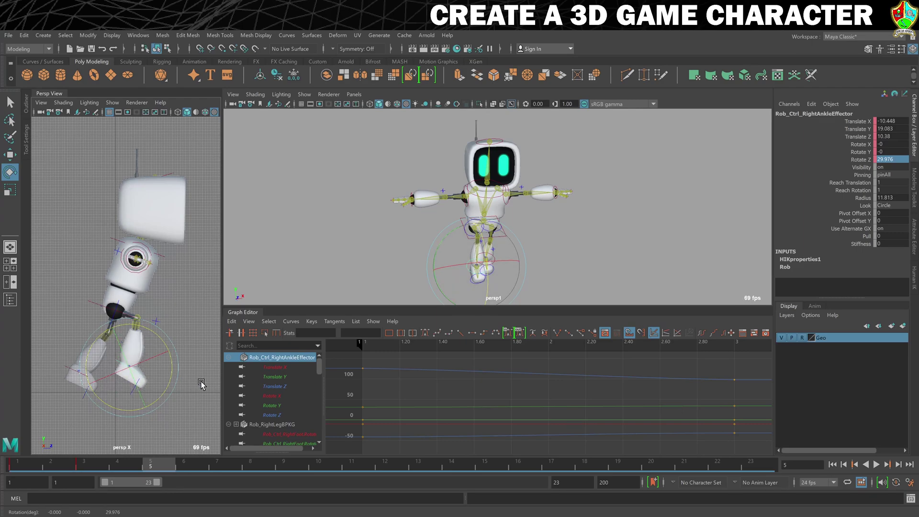
- Key the hips control and both ankle controls together at frame 5
click(182, 307)
key(q)
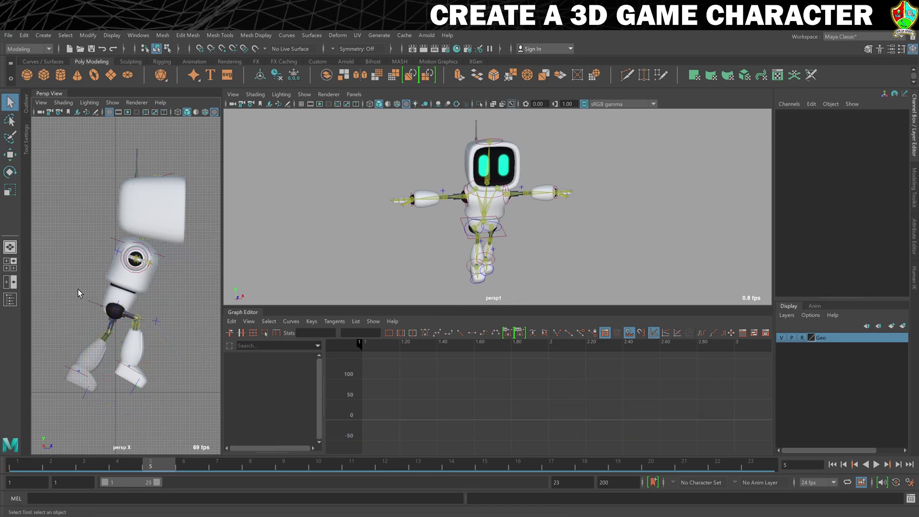
click(90, 305)
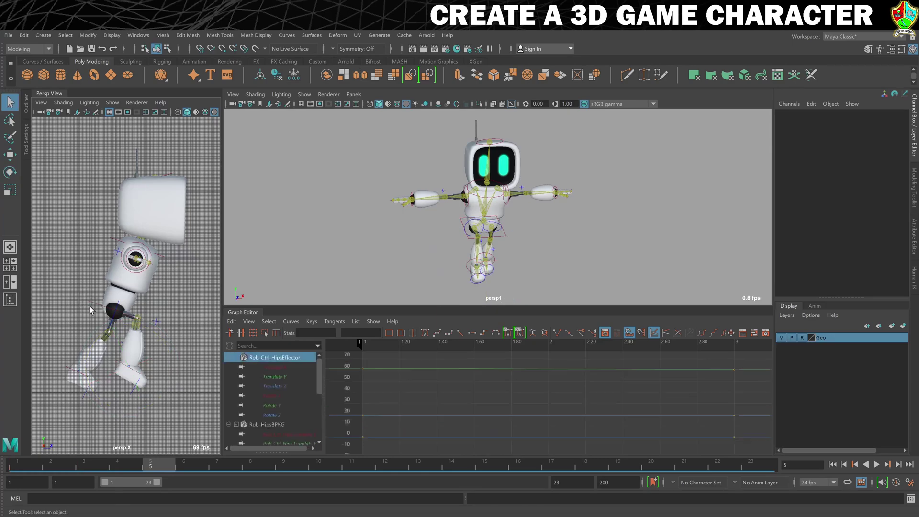
shift+click(72, 373)
shift+click(120, 368)
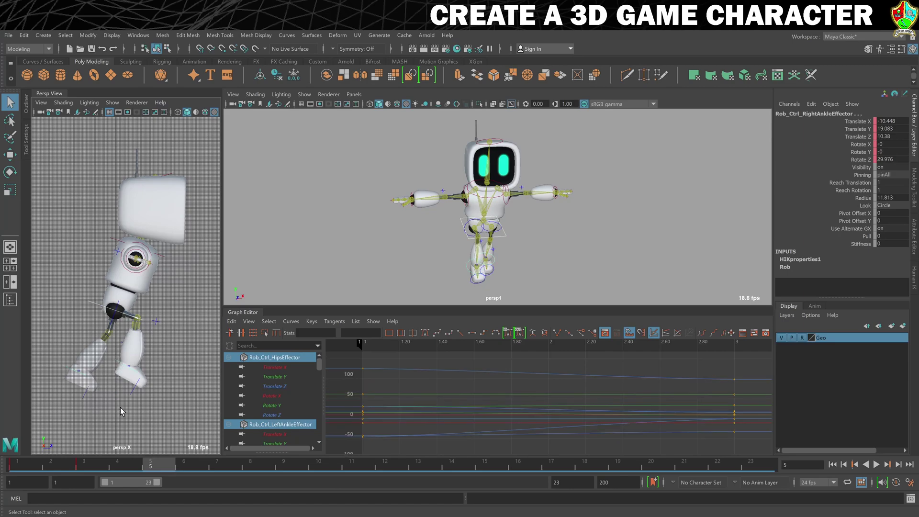
key(s)
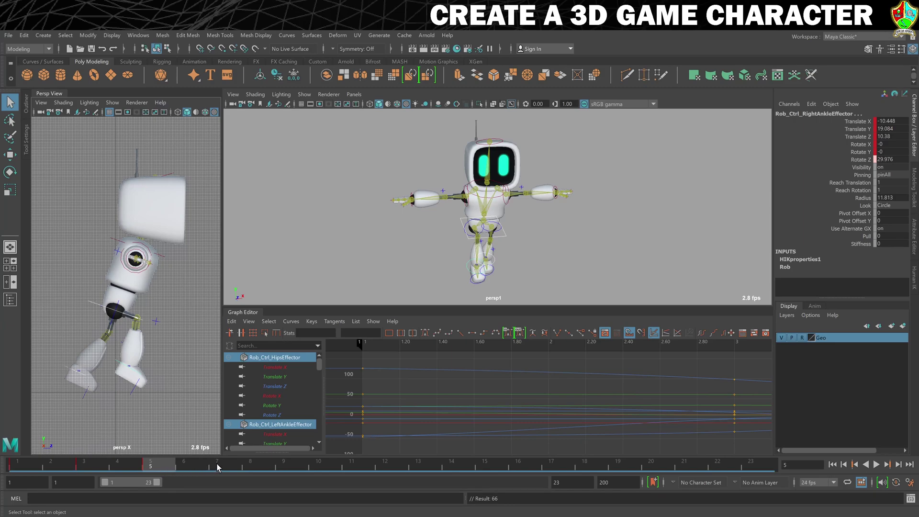
- Raise the hips control to about Y 67.4 at frame 8
click(257, 462)
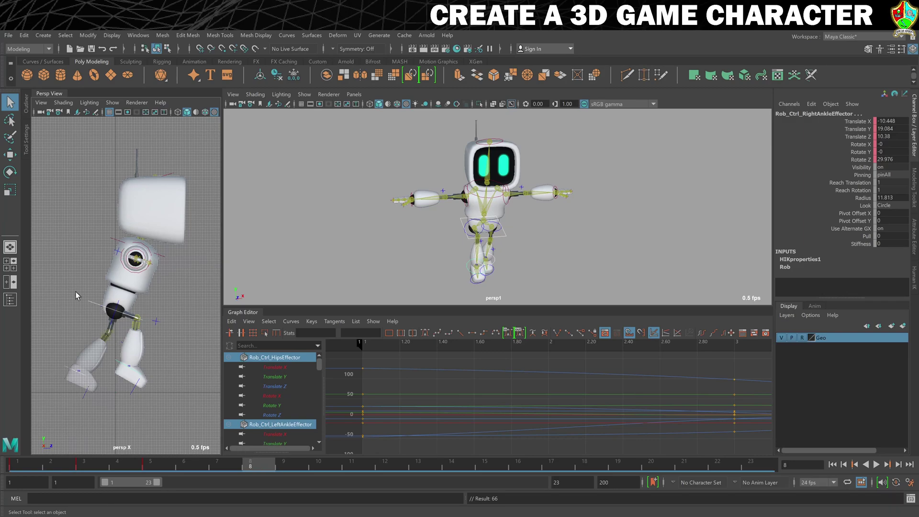
click(91, 323)
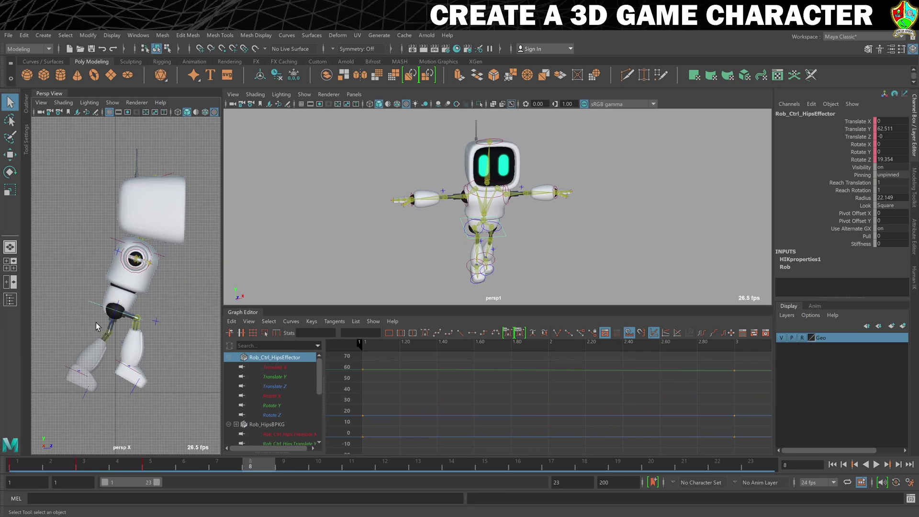
key(w)
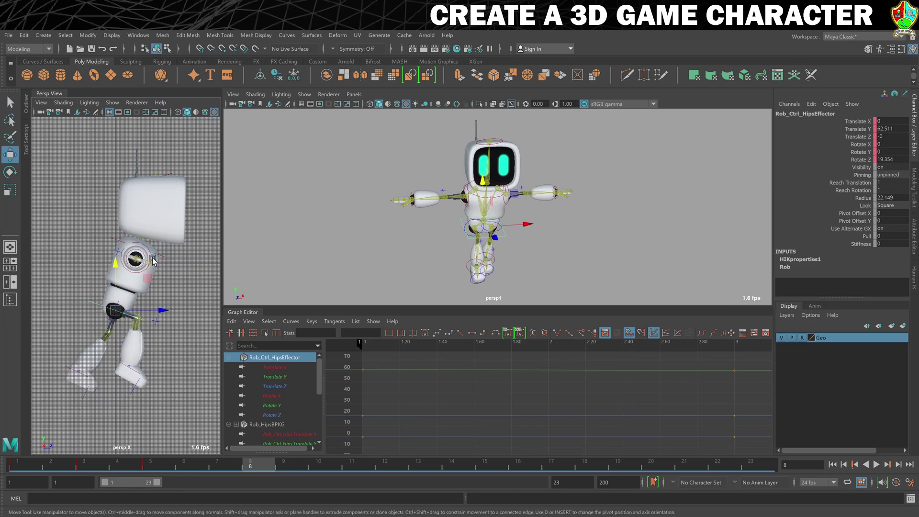
drag(116, 267, 117, 259)
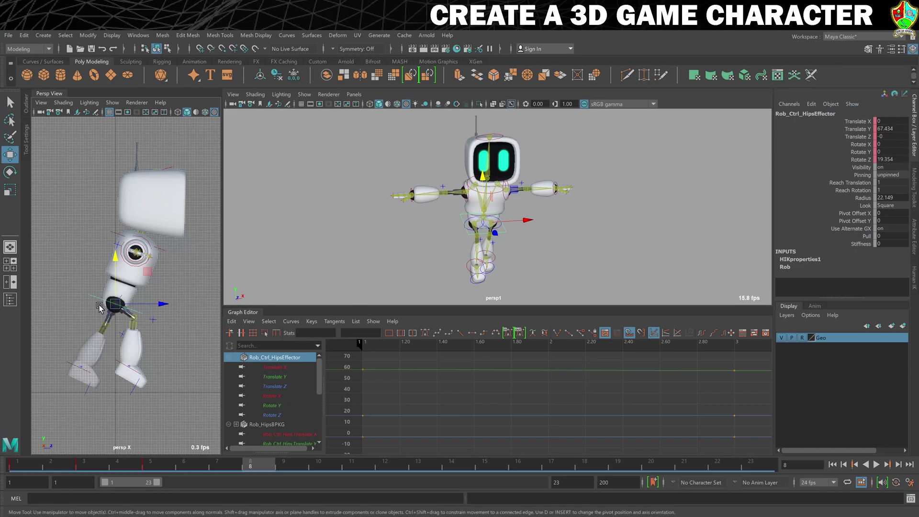
- Lift the left ankle control back to about Y 31.8, Z -42.1 at frame 8, and rotate it to about 89 degrees in Z
click(492, 261)
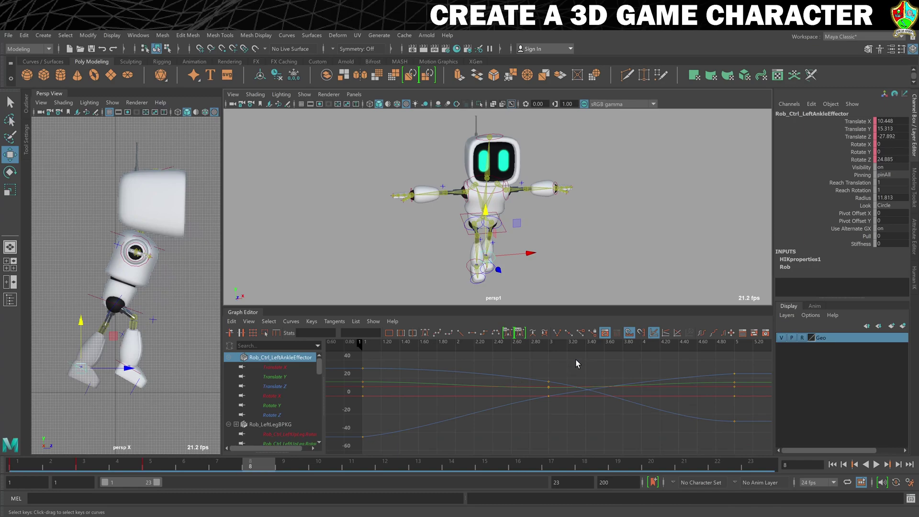
key(w)
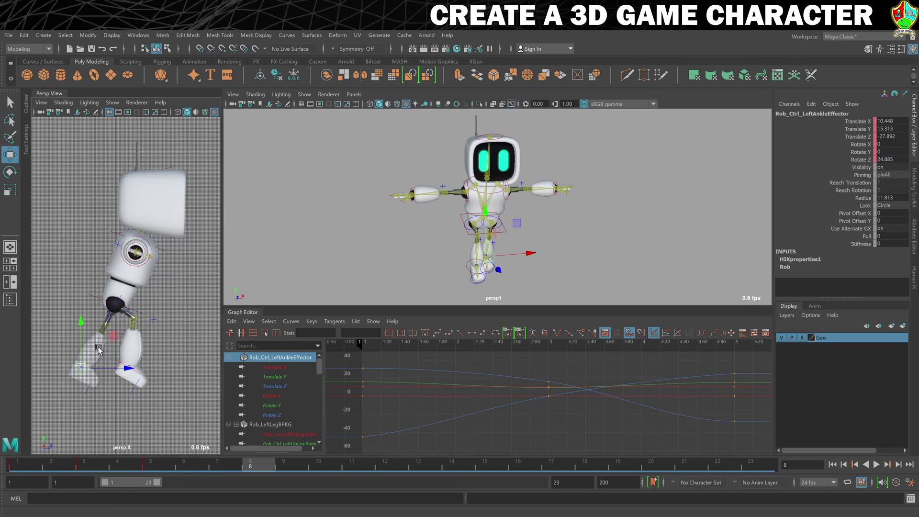
drag(79, 324, 86, 309)
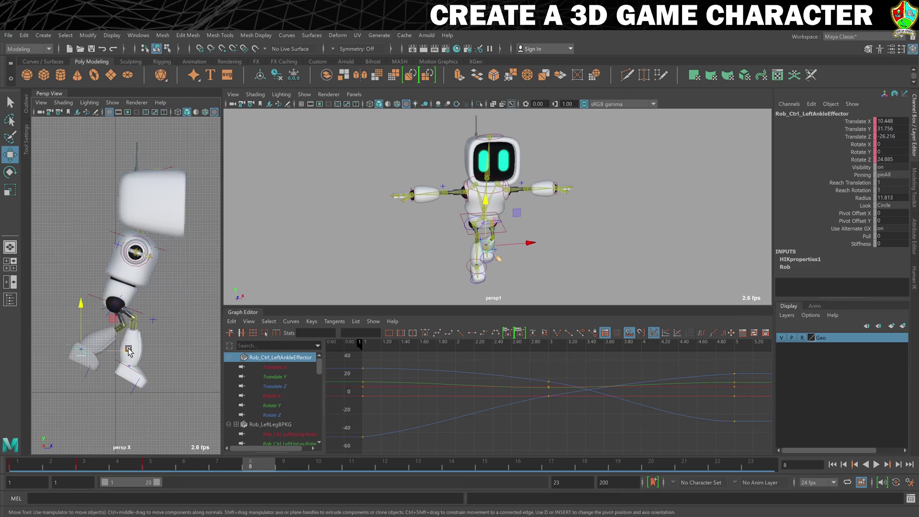
drag(128, 351, 107, 351)
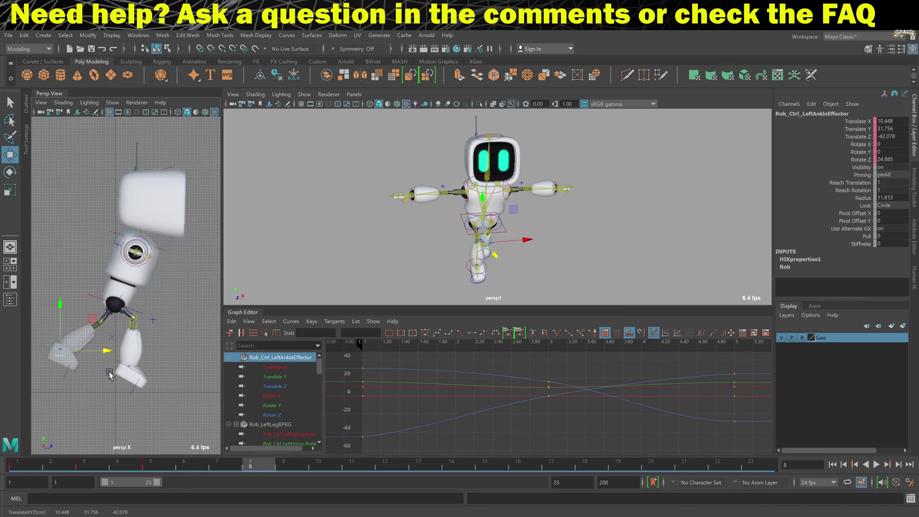
key(e)
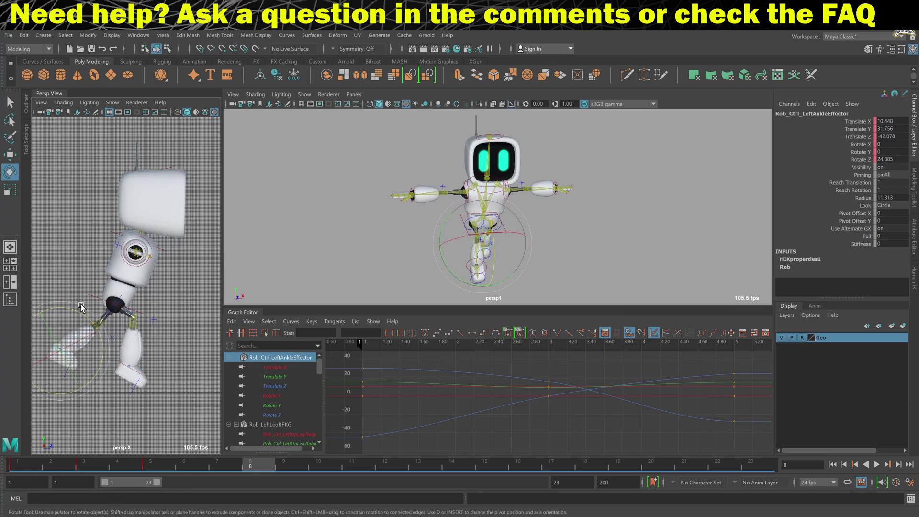
drag(76, 314, 93, 348)
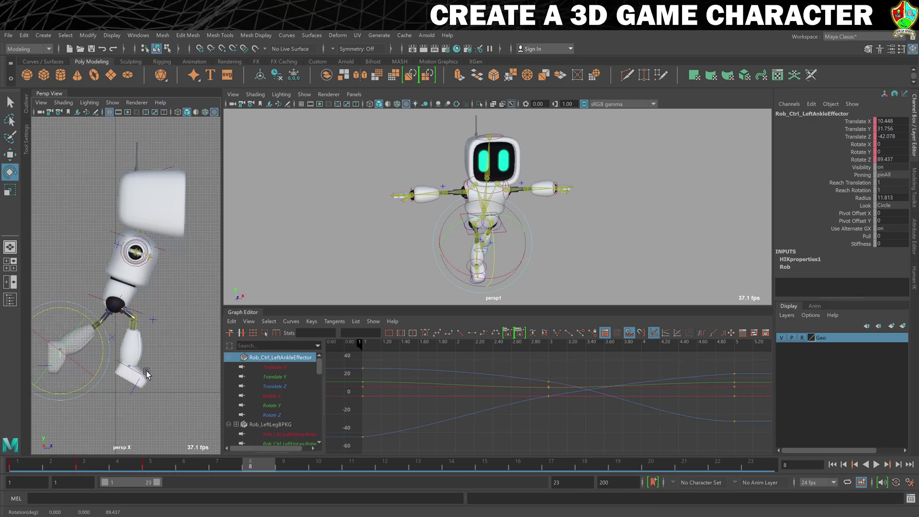
- Extend the right ankle control forward to about Y 24.4, Z 33.2, and rotate it to about -25 degrees in Z
click(118, 374)
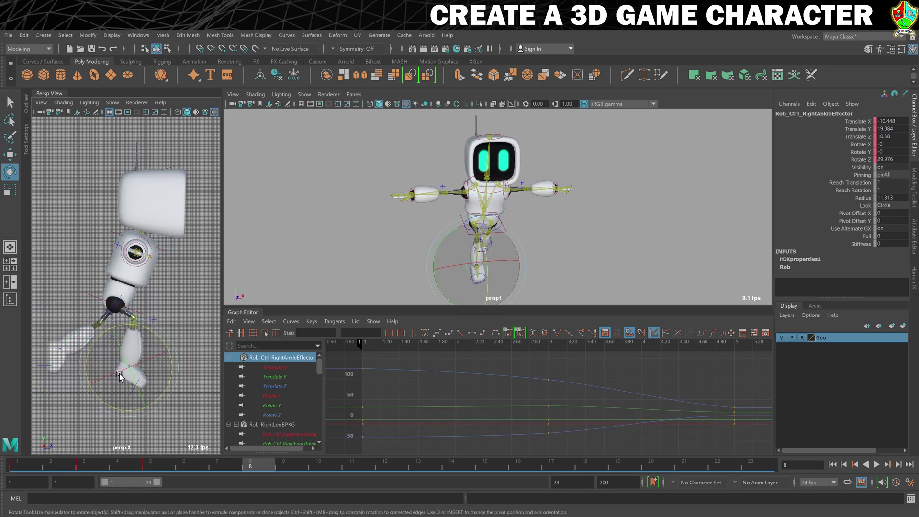
key(w)
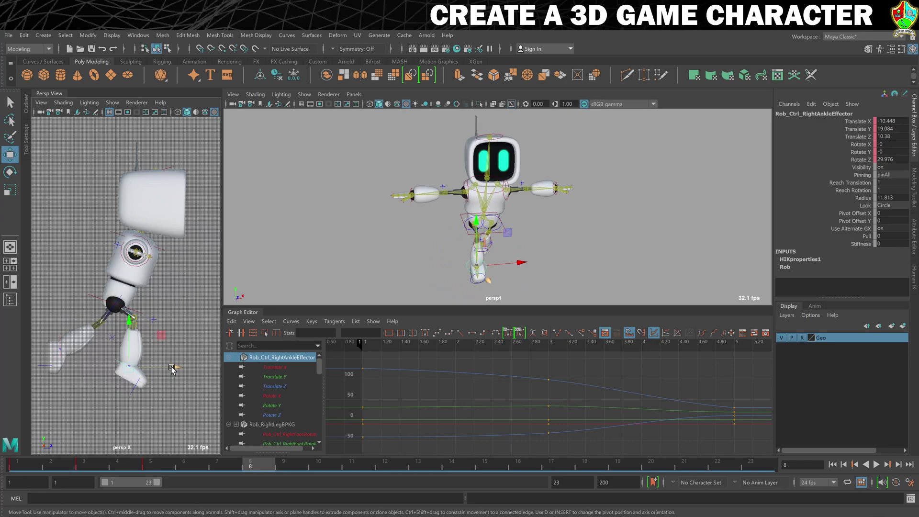
drag(172, 370, 204, 359)
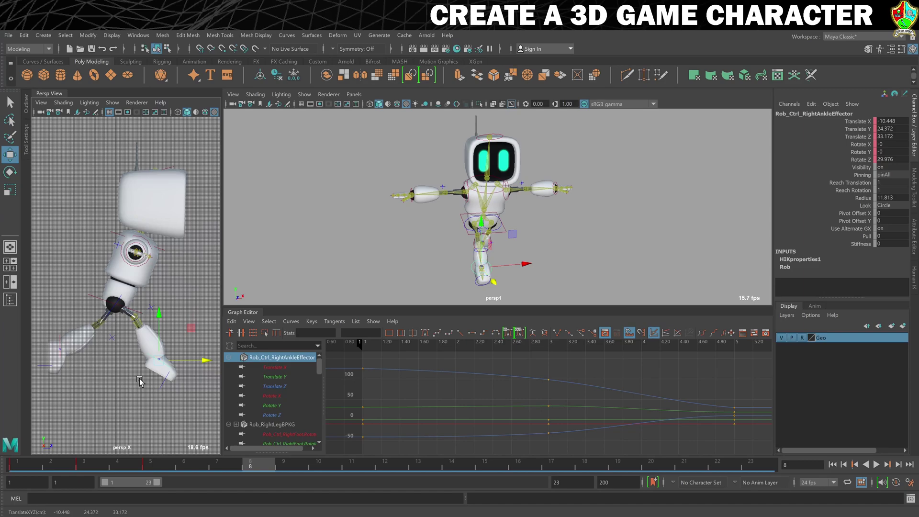
key(e)
drag(164, 317, 126, 330)
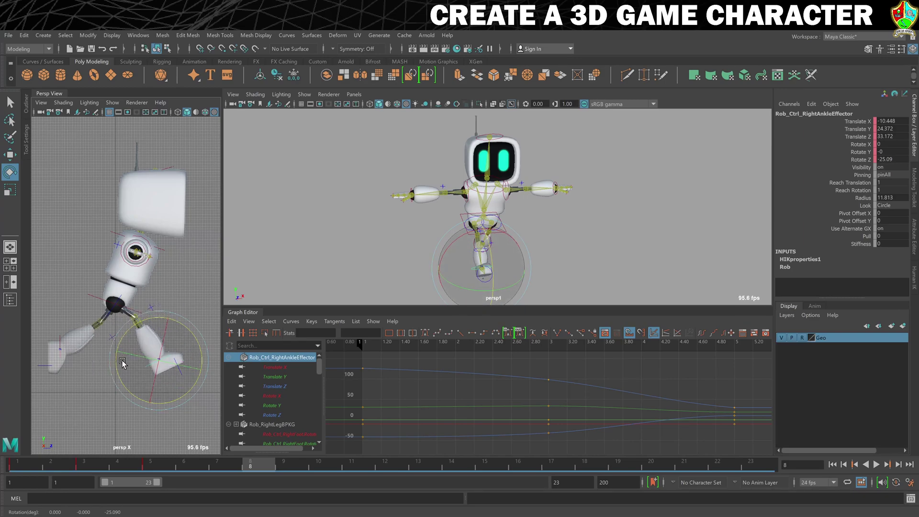
- Key the hips control and both ankle controls together at frame 8
key(q)
drag(88, 294, 98, 309)
shift+drag(50, 325, 147, 370)
key(s)
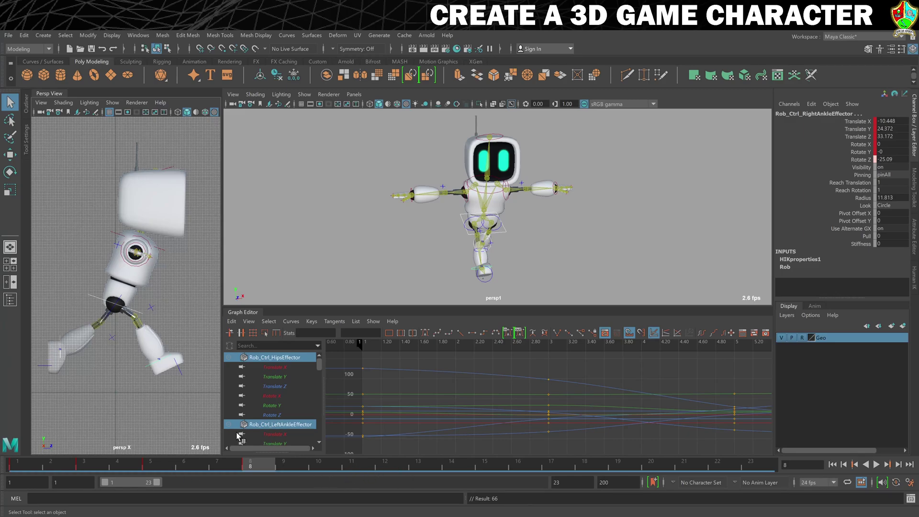
- Copy the hips control's key from frame 1 and paste it at frame 12
click(29, 463)
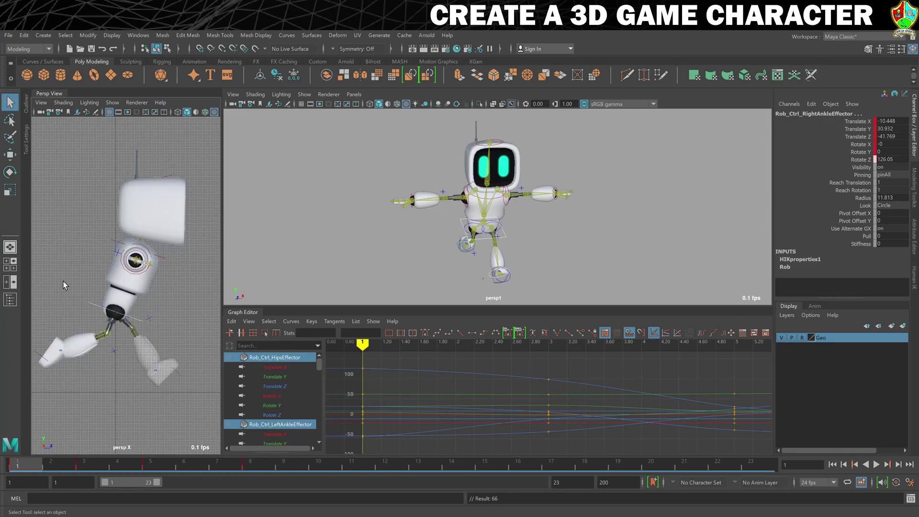
click(75, 287)
click(93, 312)
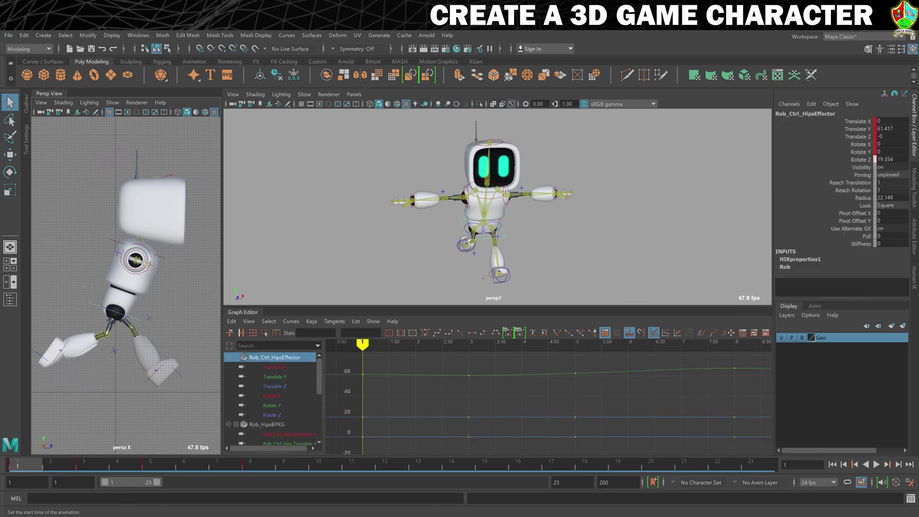
right_click(31, 462)
click(78, 291)
click(385, 463)
right_click(384, 463)
mouse_move(430, 302)
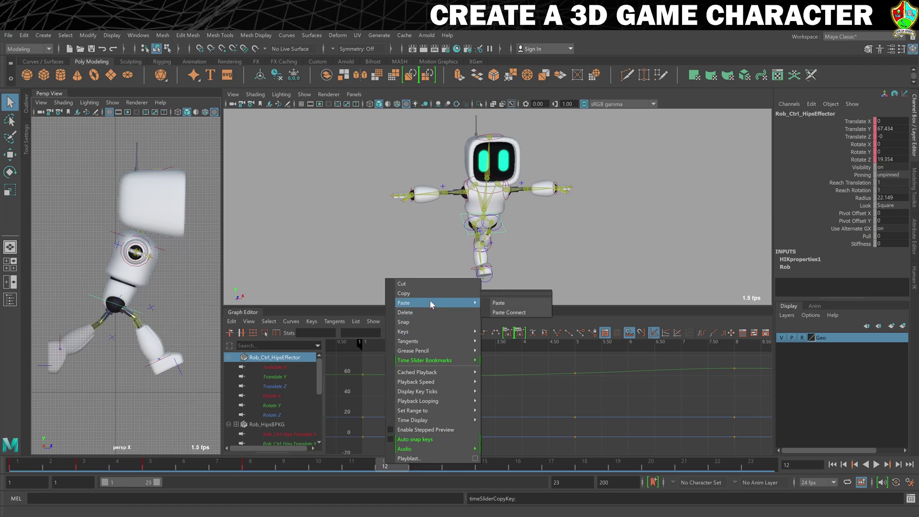
click(498, 302)
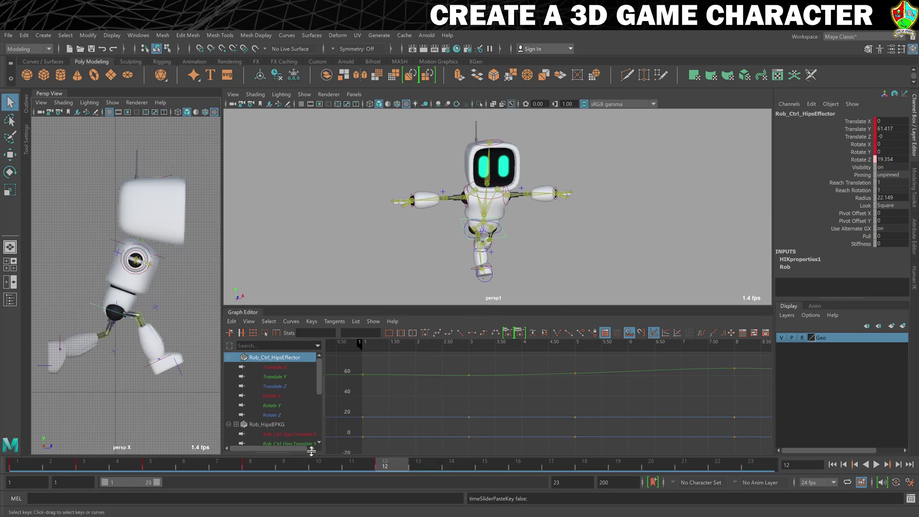
- Copy the right ankle control's key from frame 1 and paste it onto the left ankle control at frame 12
click(21, 464)
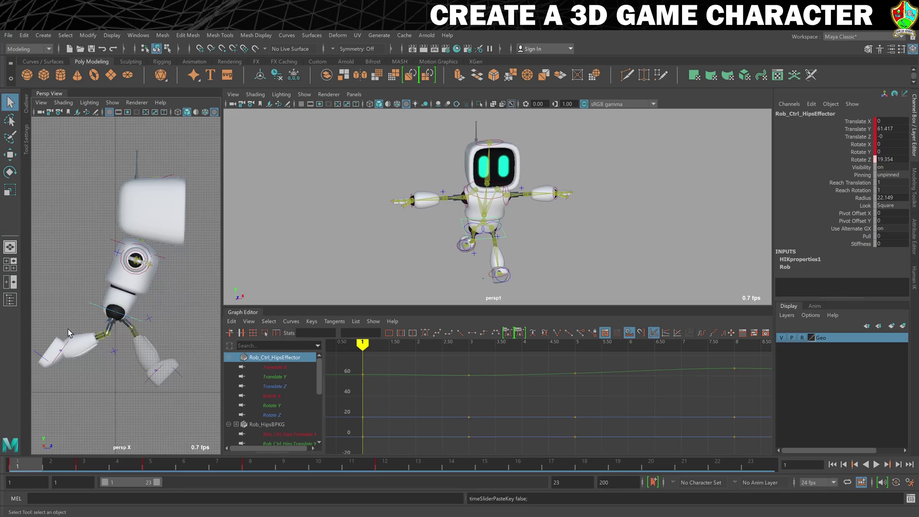
click(72, 343)
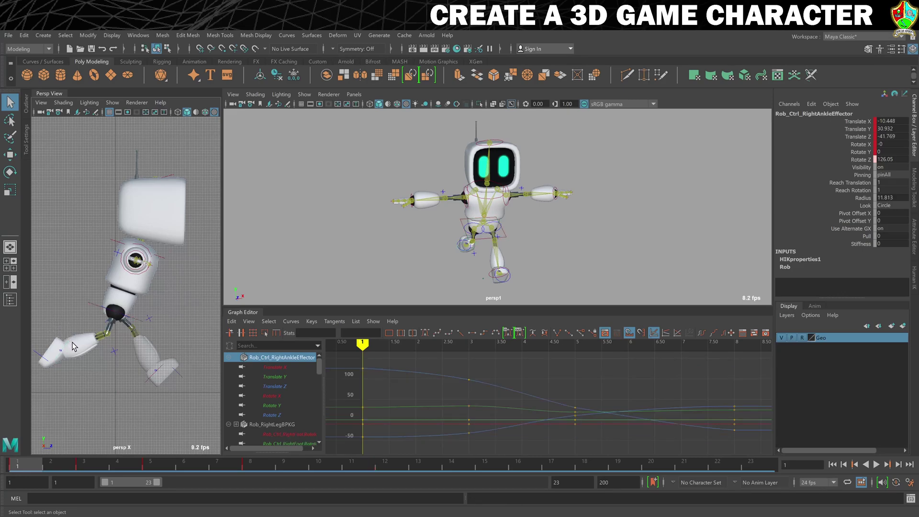
right_click(25, 461)
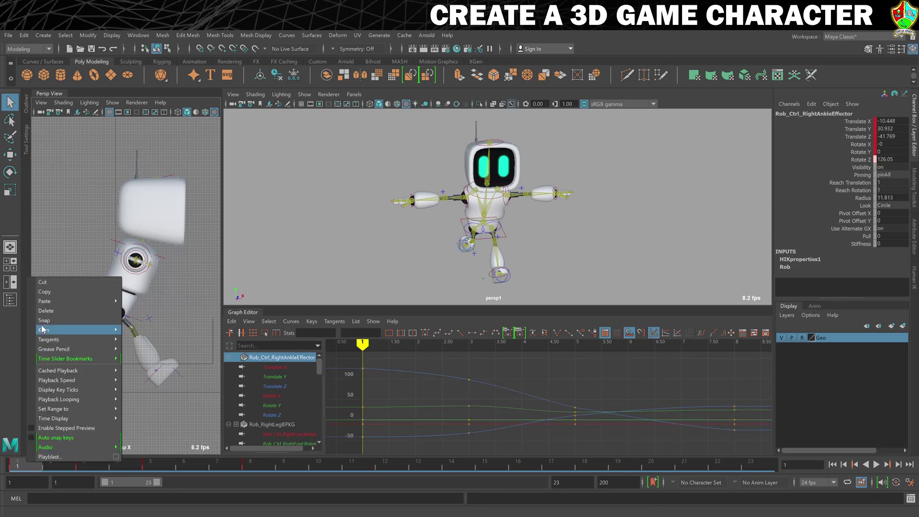
click(47, 294)
click(148, 387)
click(390, 466)
right_click(390, 465)
mouse_move(449, 301)
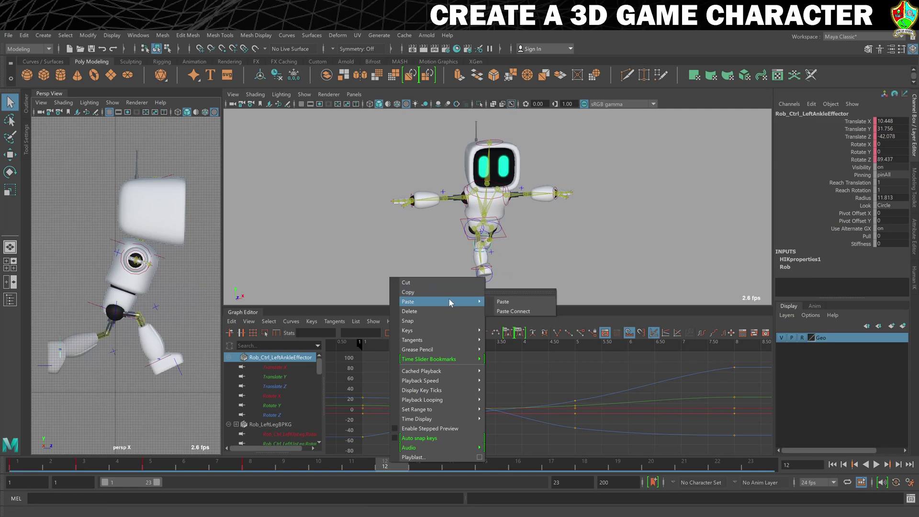
click(502, 302)
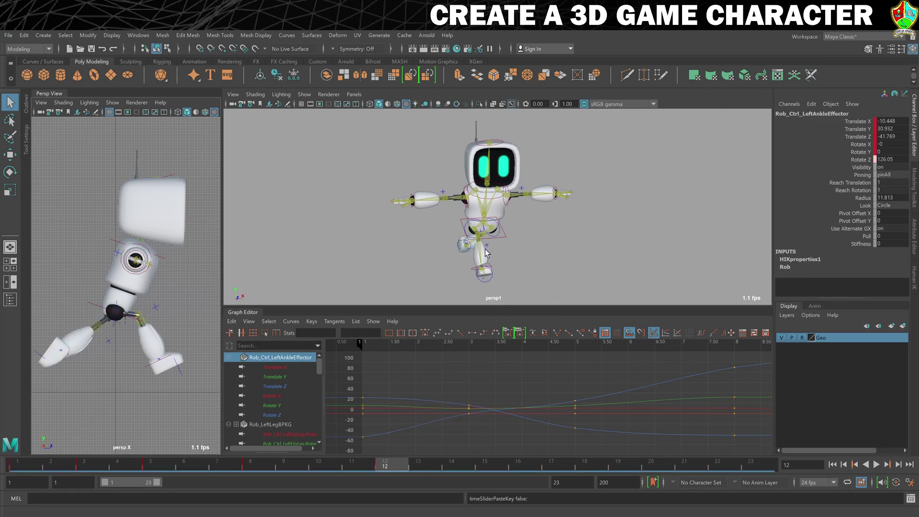
- Set the left ankle control's Translate X to 10.448 at frame 12 and key it
mouse_move(544, 245)
alt+mouse_down()
mouse_move(533, 238)
mouse_move(535, 246)
alt+mouse_up()
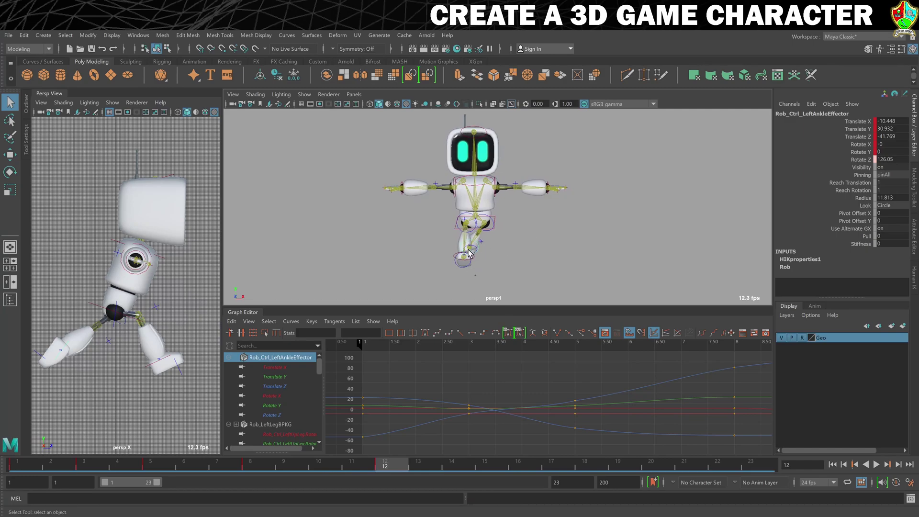
click(890, 122)
key(Left)
key(Left)
key(Left)
key(BackSpace)
key(Return)
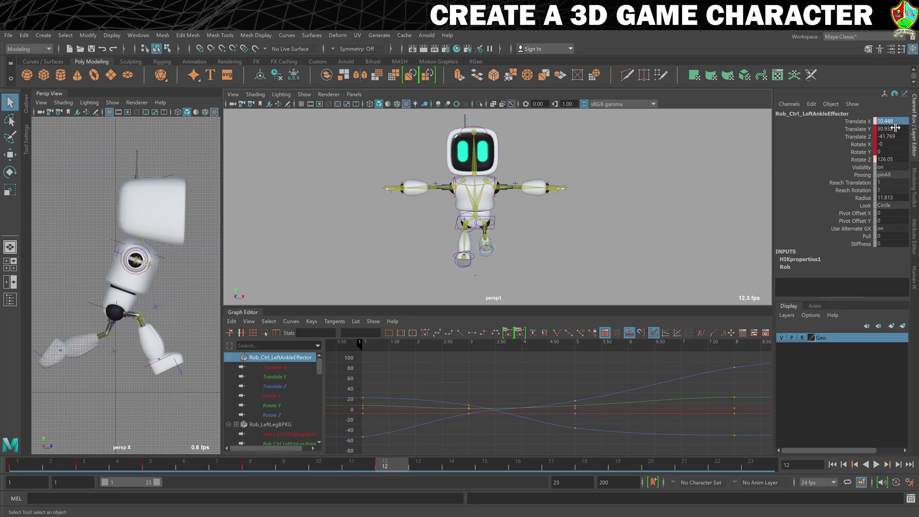
key(s)
- Copy the left ankle control's key from frame 1 and paste it onto the right ankle control at frame 12
click(19, 463)
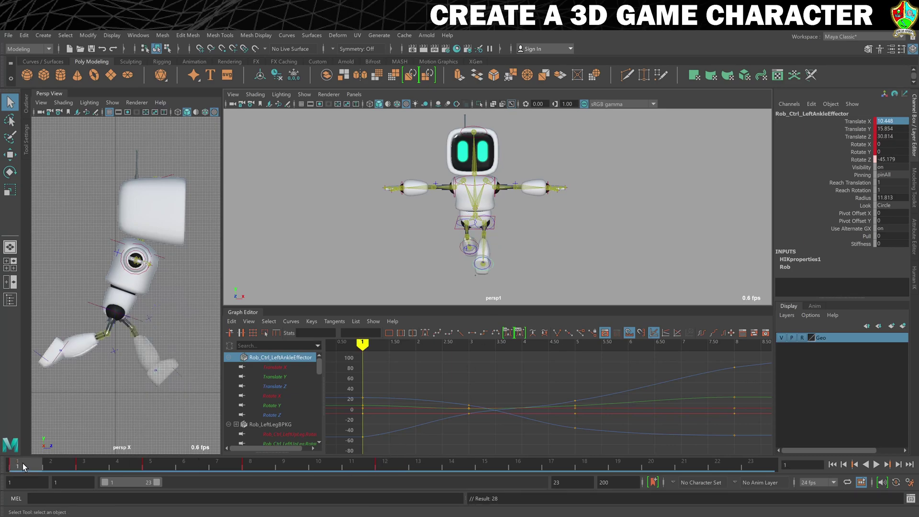
right_click(25, 463)
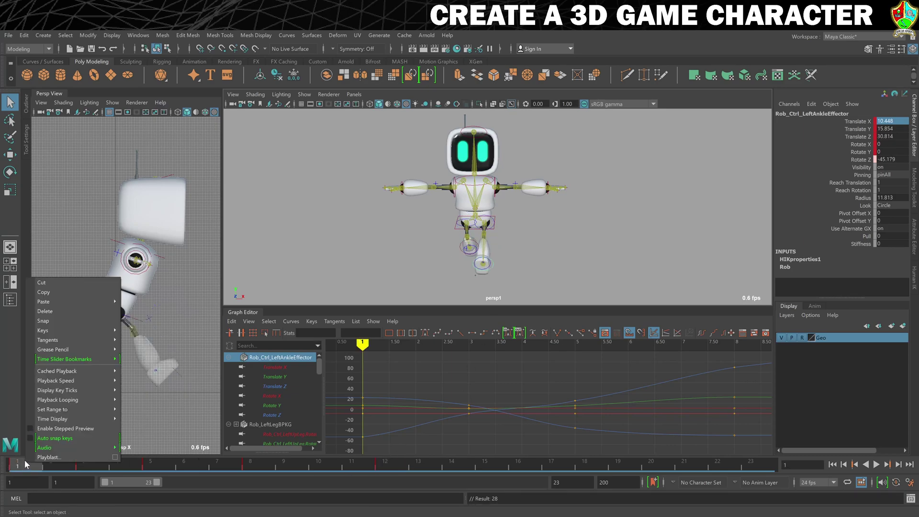
click(64, 293)
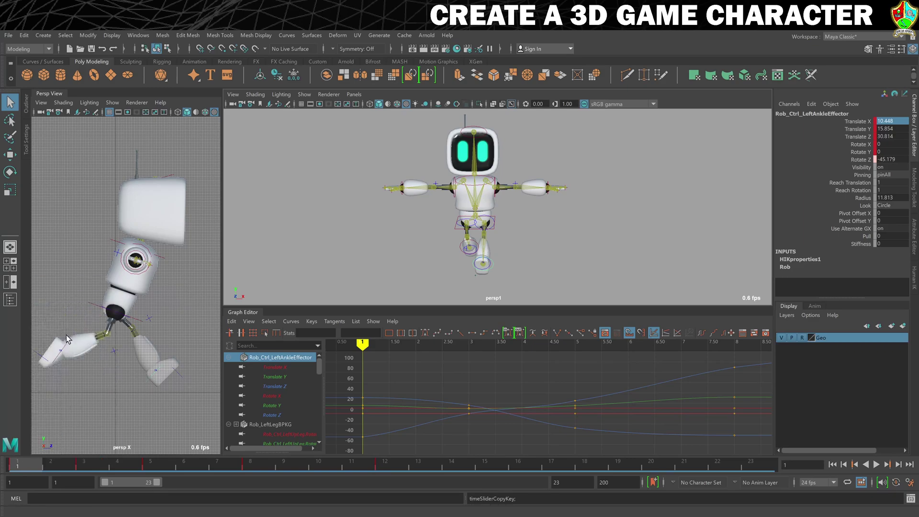
click(73, 348)
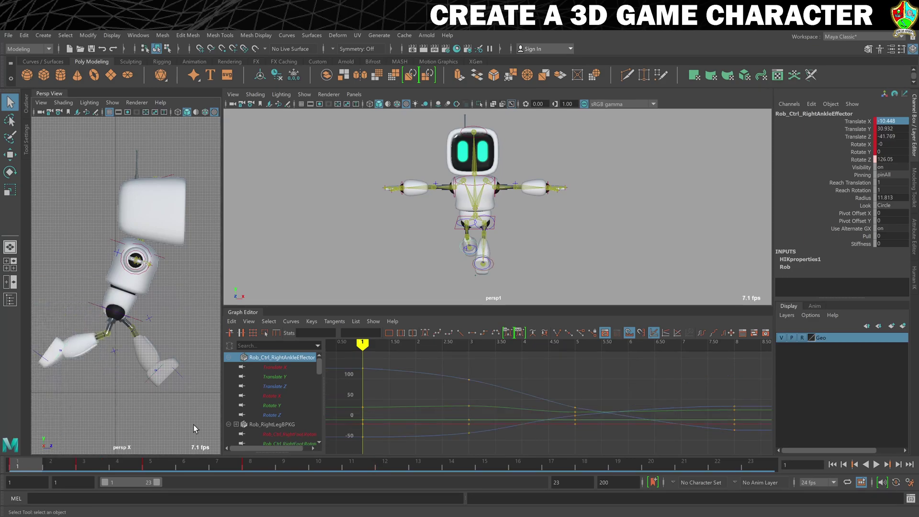
click(385, 464)
right_click(386, 465)
mouse_move(448, 301)
click(500, 305)
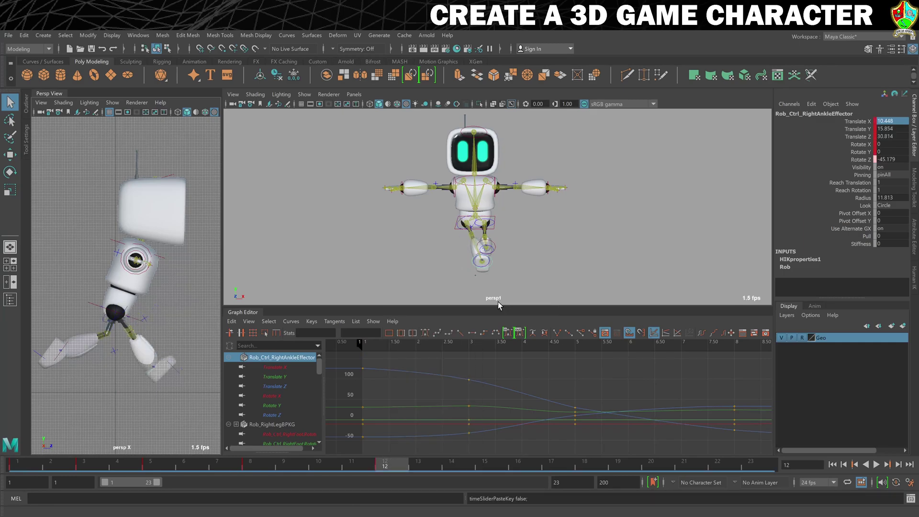
- Set the right ankle control's Translate X to -10.448 at frame 12
double_click(885, 121)
text(-)
key(Return)
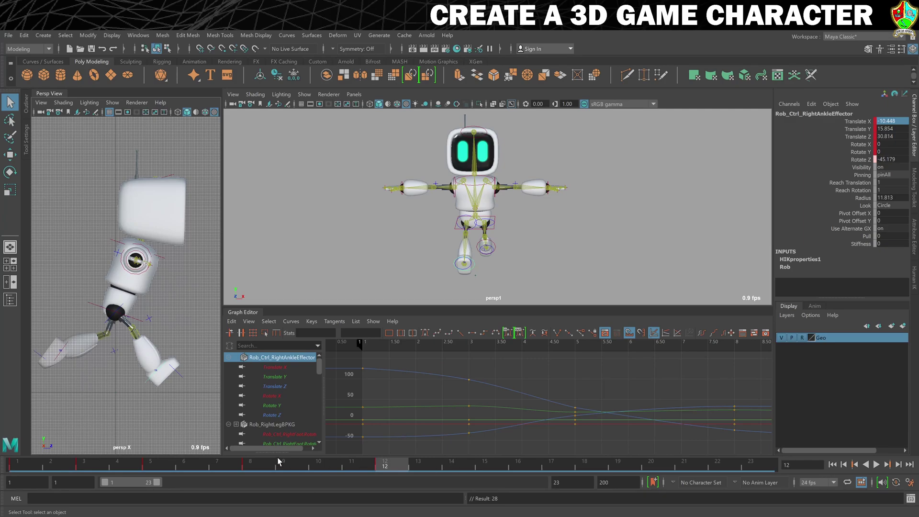
- Copy the hips control's key from frame 3 and paste it at frame 14
click(88, 468)
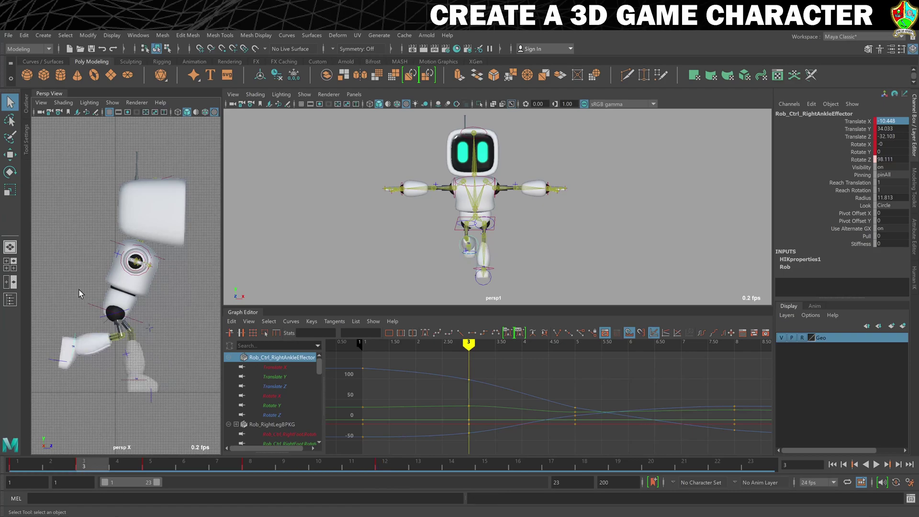
click(114, 312)
right_click(93, 460)
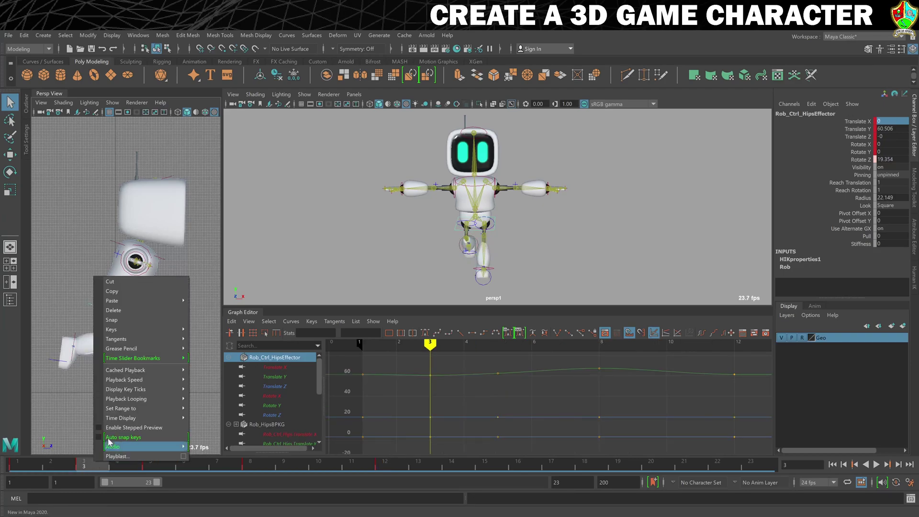
click(138, 290)
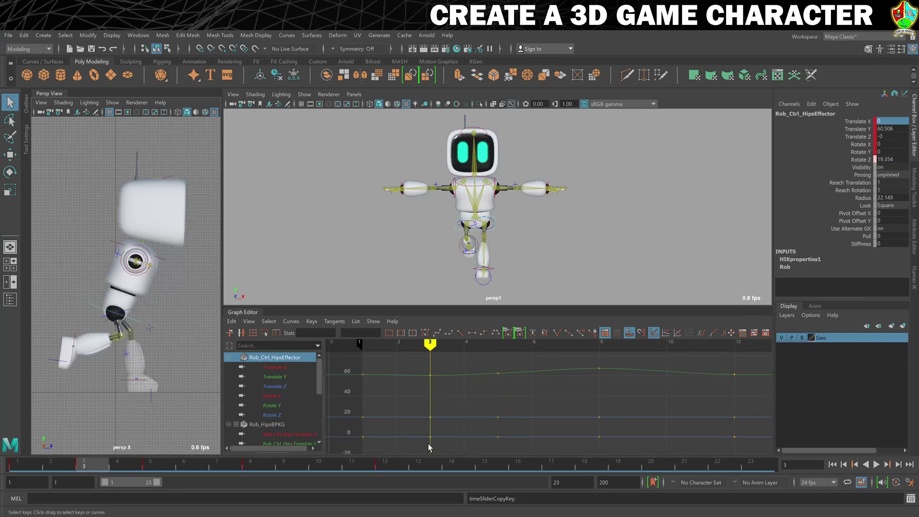
click(456, 464)
right_click(456, 464)
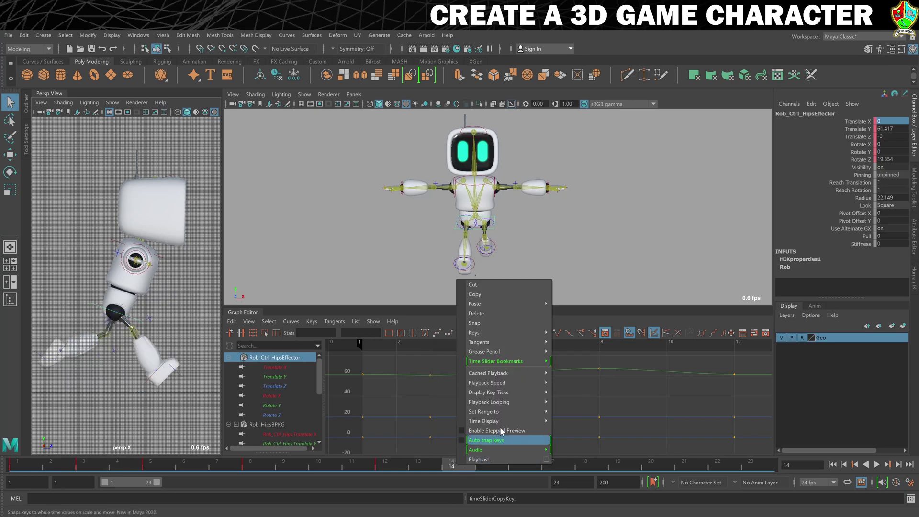
mouse_move(509, 304)
click(588, 303)
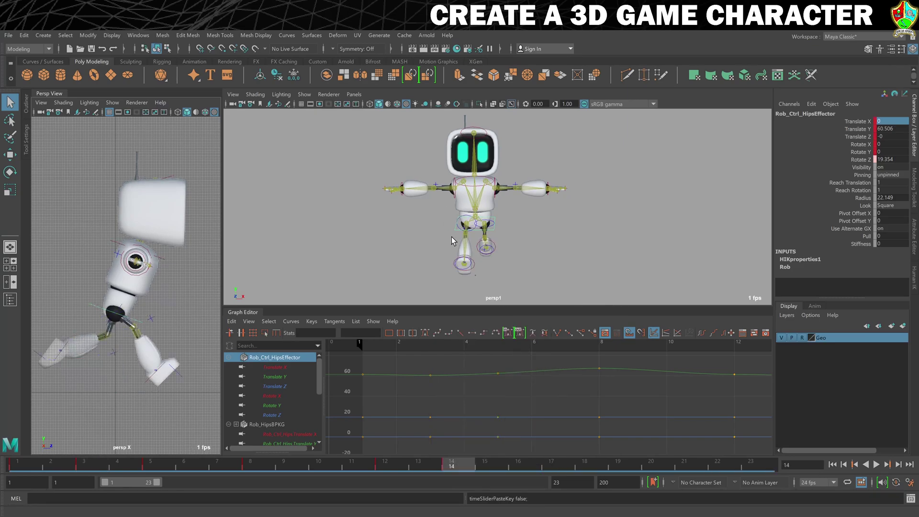
- Copy the right ankle control's key from frame 3 and paste it onto the left ankle control at frame 14
click(98, 468)
drag(58, 321, 80, 340)
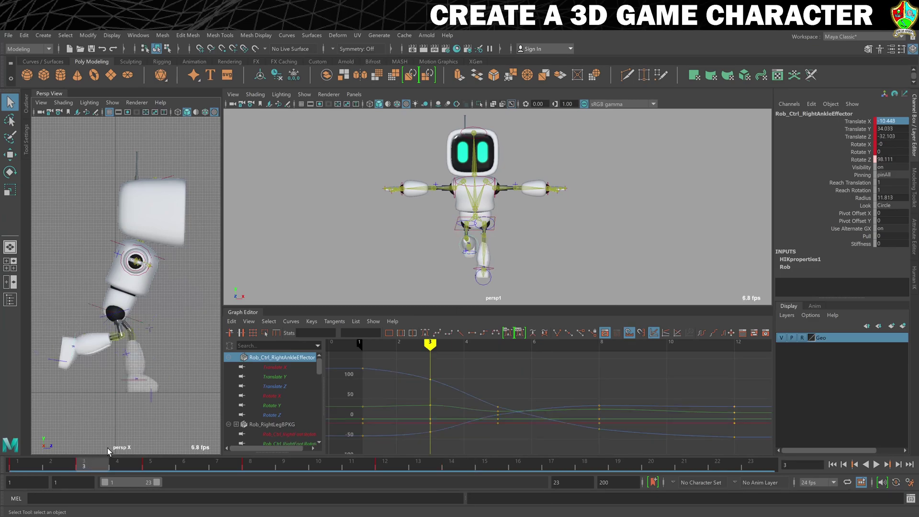
right_click(97, 457)
click(140, 289)
click(123, 380)
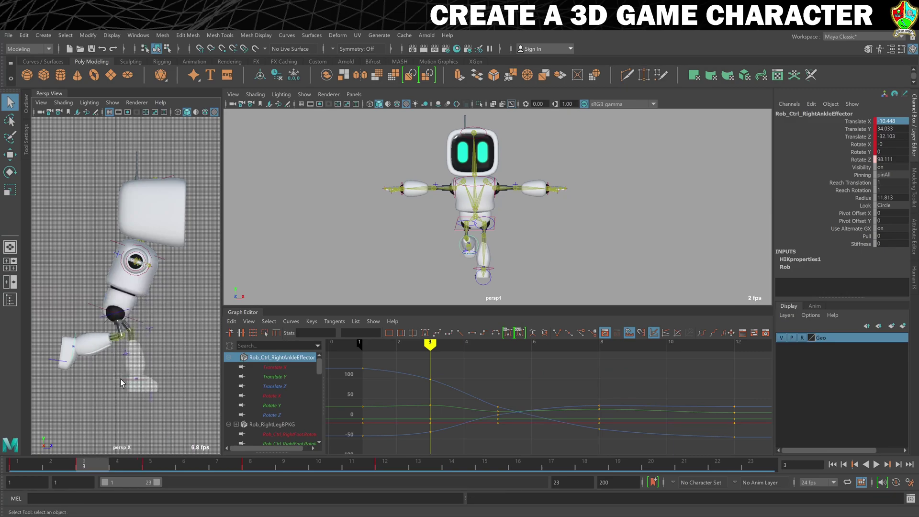
click(450, 465)
right_click(449, 466)
mouse_move(497, 306)
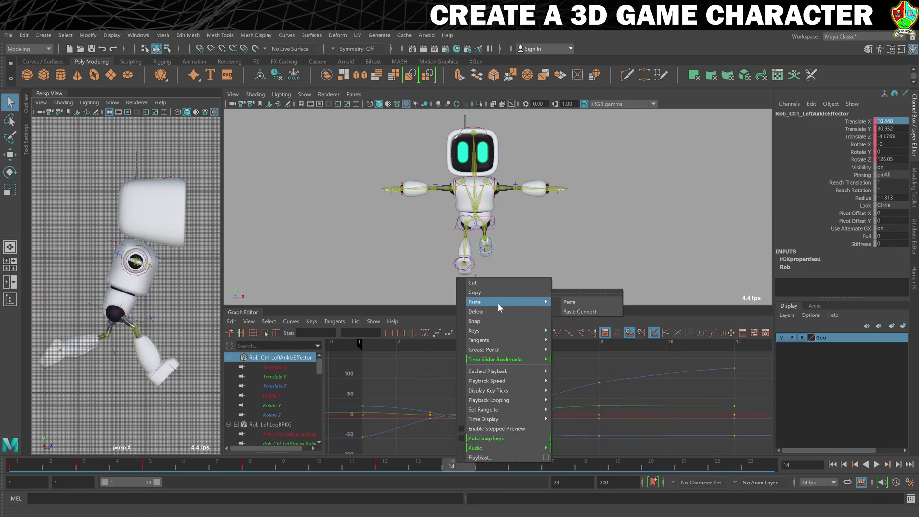
click(571, 302)
- Set the left ankle control's Translate X to 10.448 at frame 14
click(888, 121)
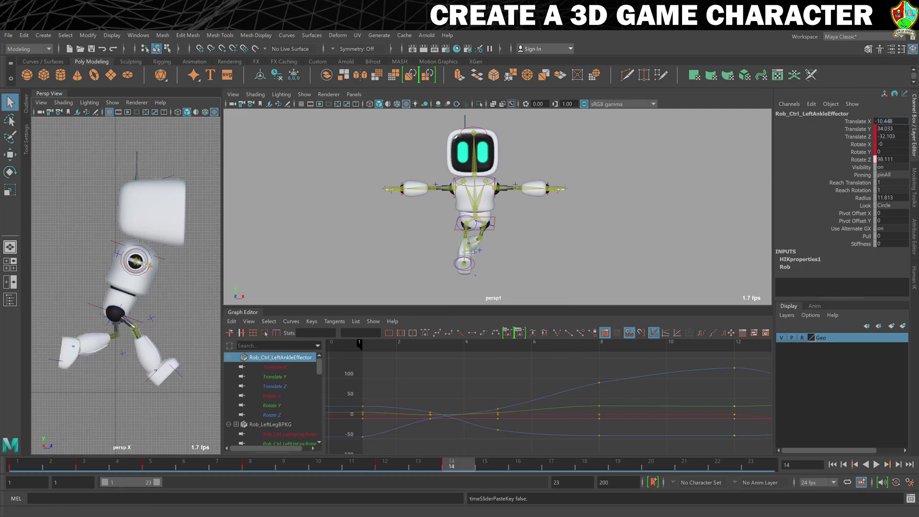
key(BackSpace)
key(Return)
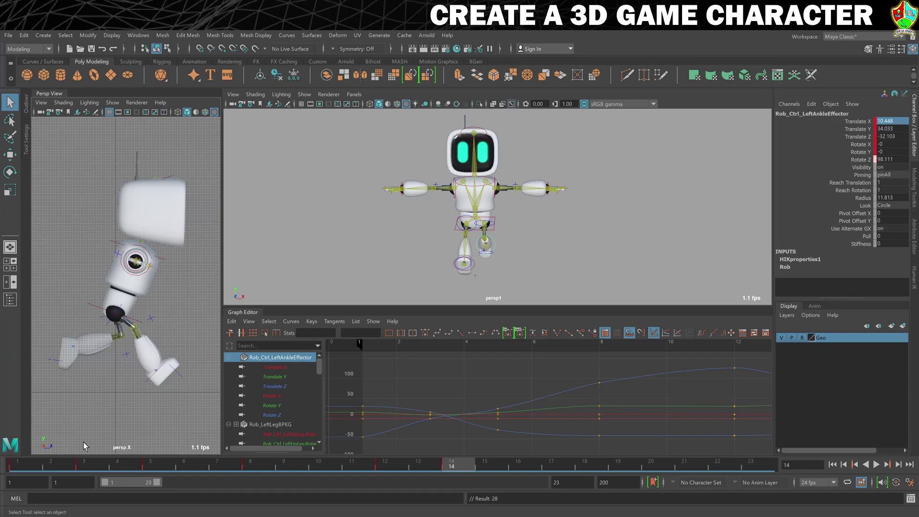
- Copy the left ankle control's key from frame 3 and paste it onto the right ankle control at frame 14
click(84, 461)
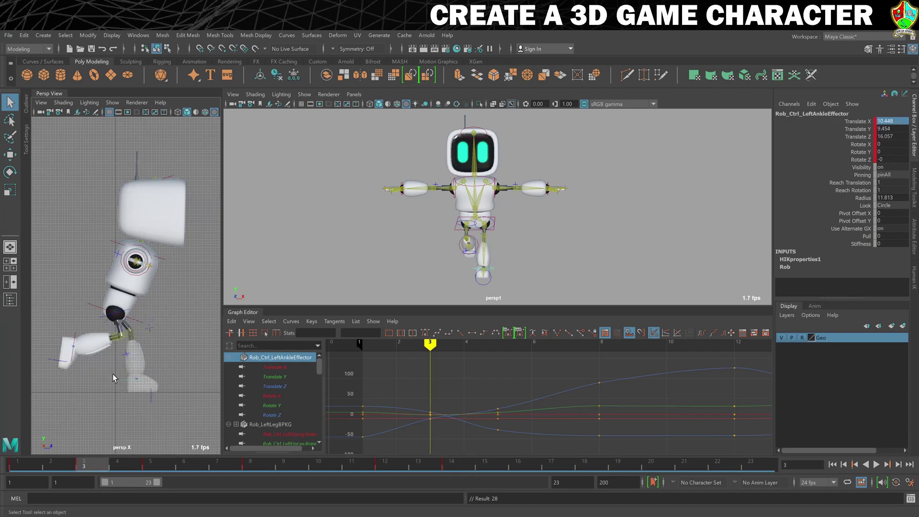
right_click(82, 461)
mouse_move(119, 291)
click(203, 292)
drag(78, 336, 80, 341)
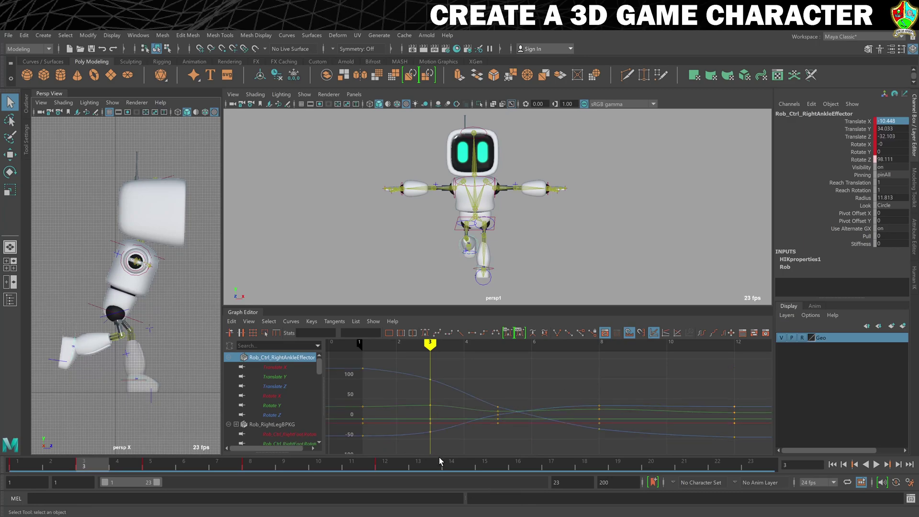
click(455, 462)
right_click(455, 461)
mouse_move(521, 300)
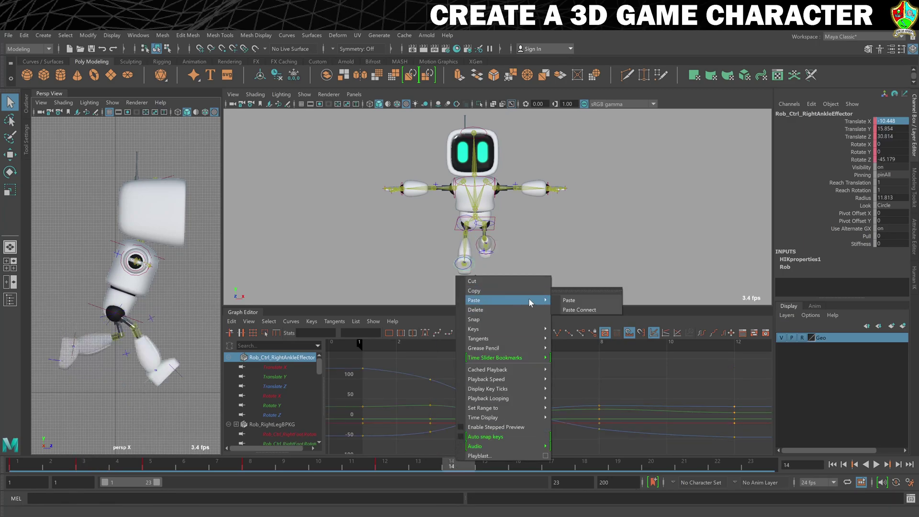
click(574, 301)
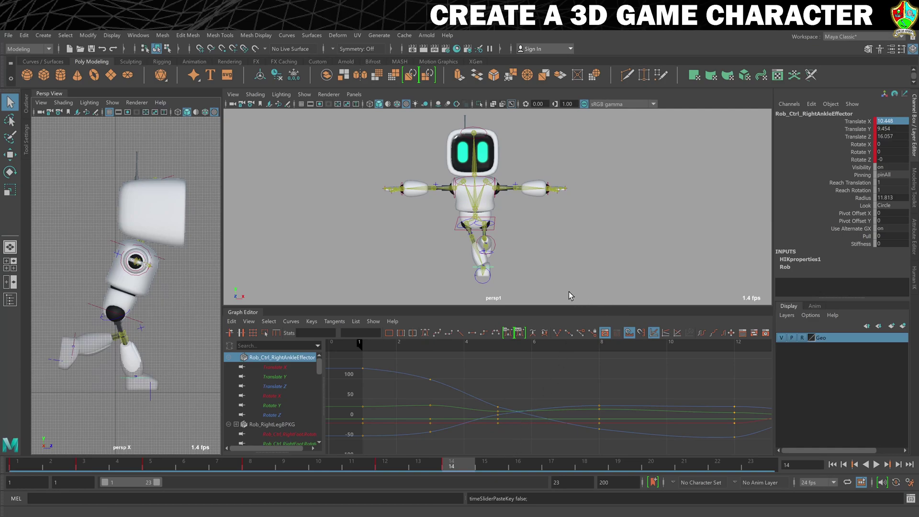
- Set the right ankle control's Translate X to -10.448 at frame 14
click(883, 123)
click(889, 122)
text(-)
key(Return)
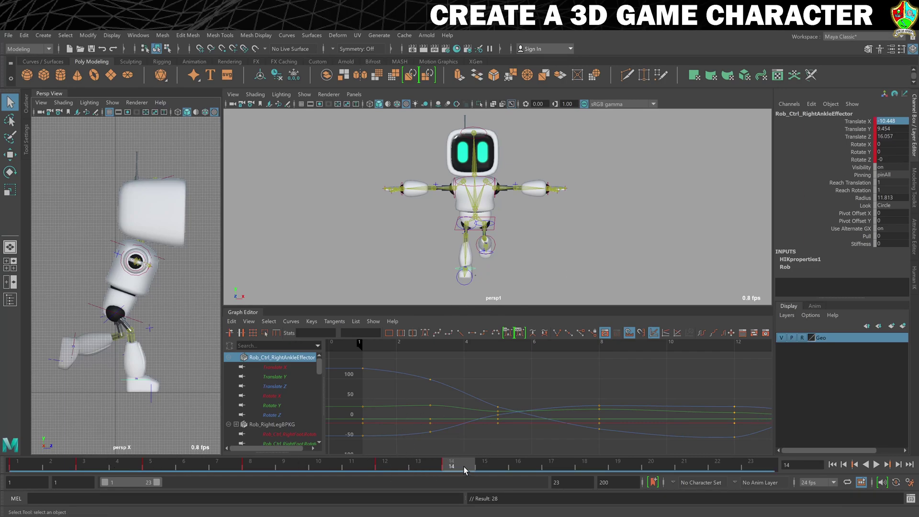
- Copy the left ankle control's key from frame 5 and paste it onto the right ankle control at frame 16
click(531, 463)
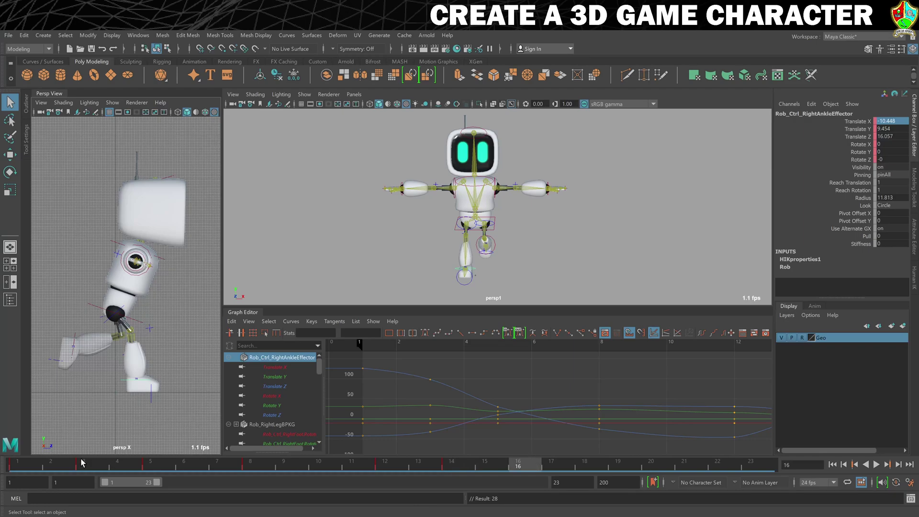
click(150, 464)
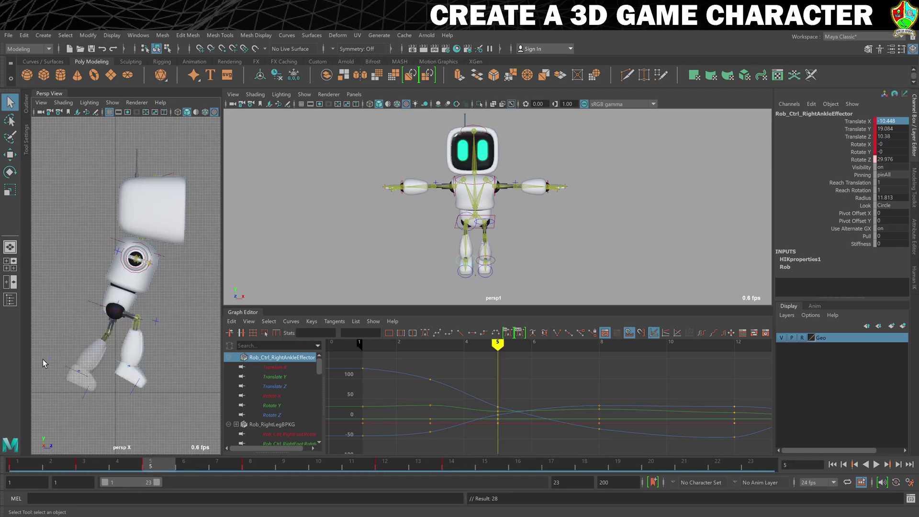
click(65, 373)
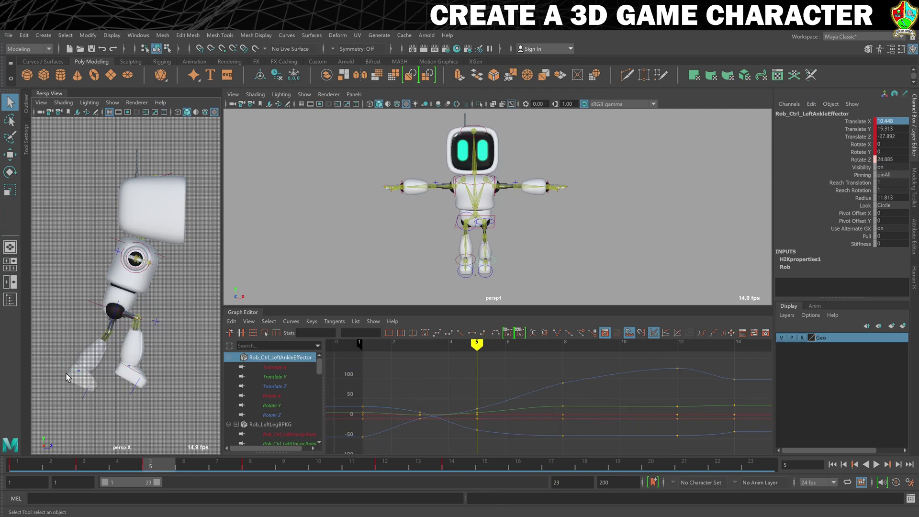
right_click(153, 461)
click(182, 290)
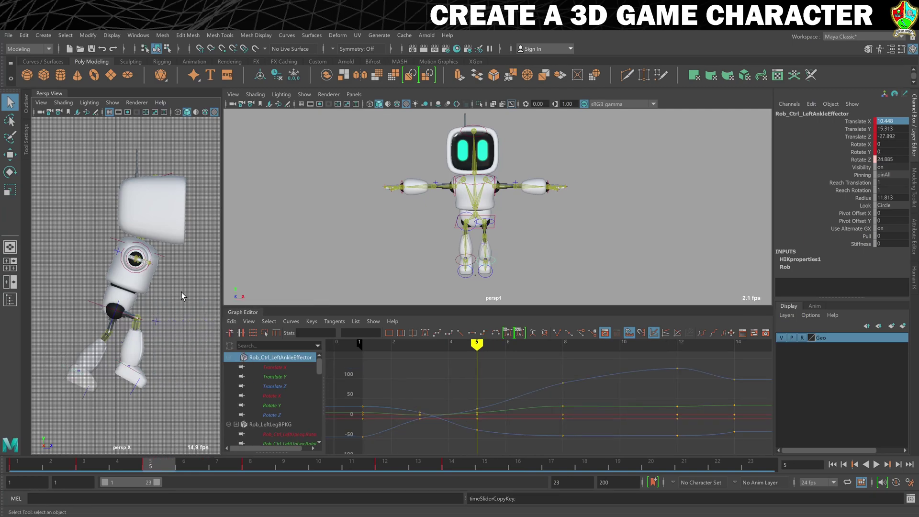
click(117, 366)
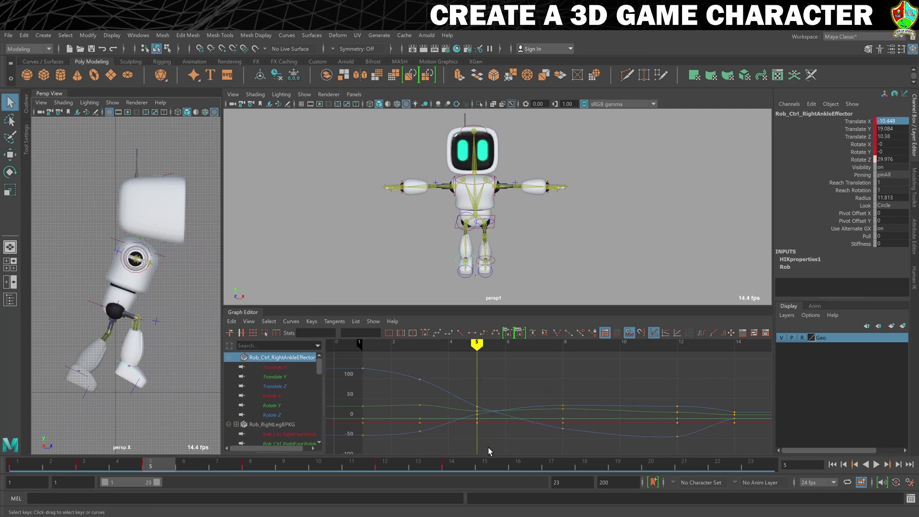
click(524, 463)
right_click(525, 462)
mouse_move(560, 299)
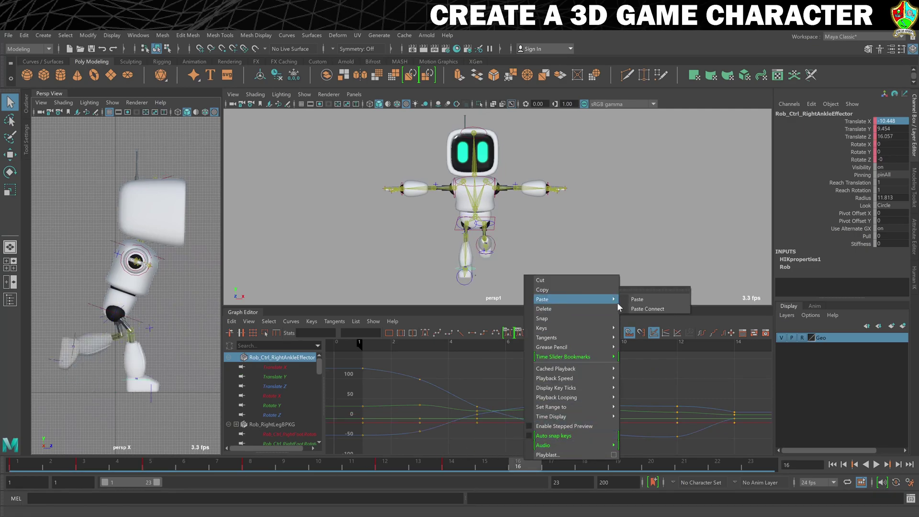
click(643, 300)
- Set the right ankle control's Translate X to -10.448 at frame 16
click(888, 121)
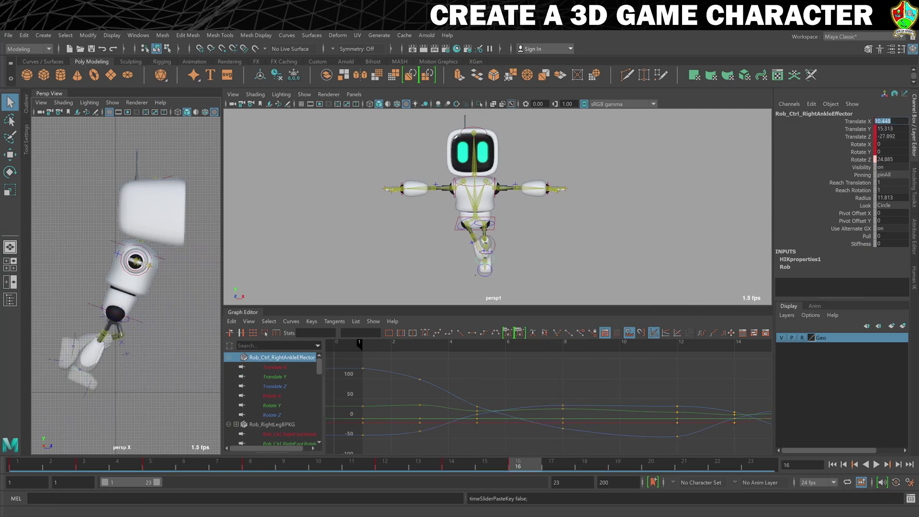
text(-)
key(Return)
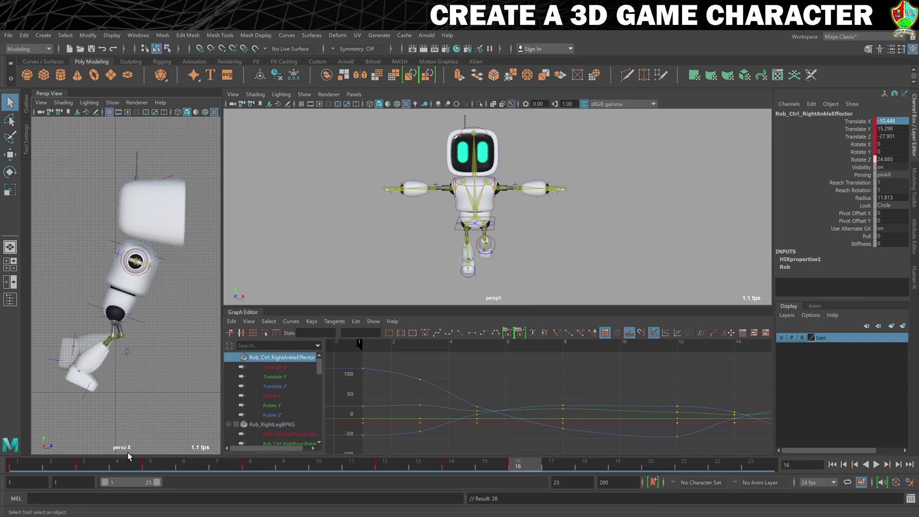
- Copy the right ankle control's key from frame 5 and paste it onto the left ankle control at frame 16
click(150, 467)
right_click(150, 467)
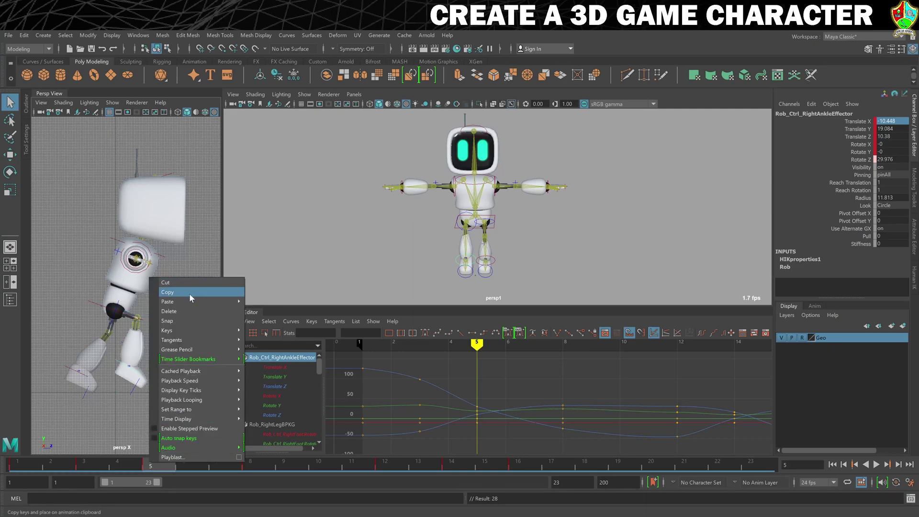
click(187, 291)
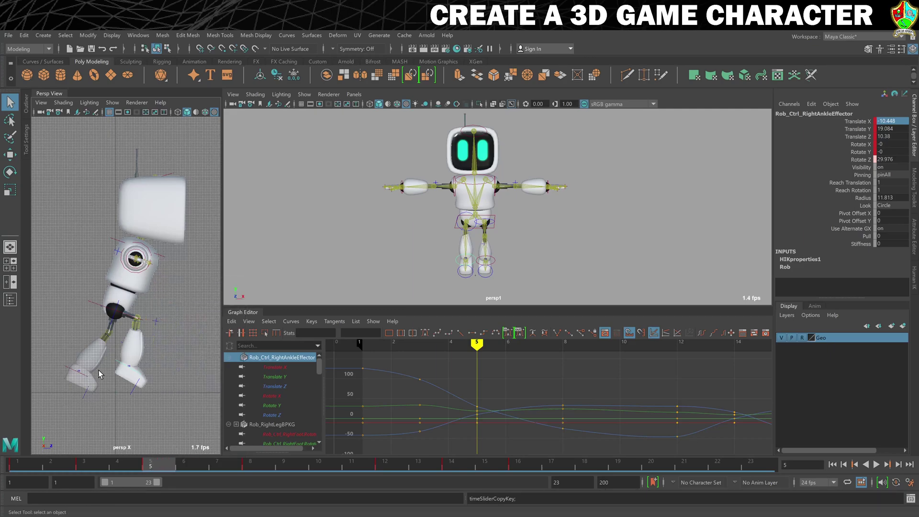
click(66, 370)
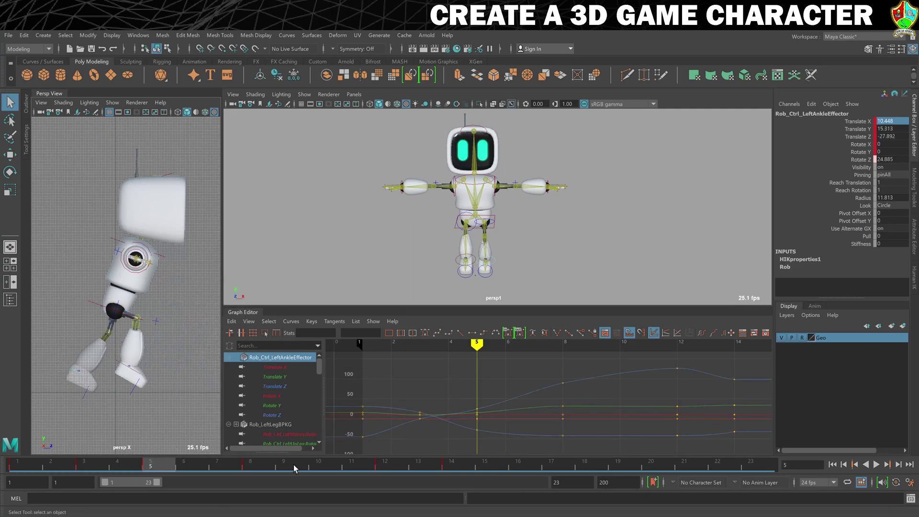
click(521, 461)
right_click(521, 461)
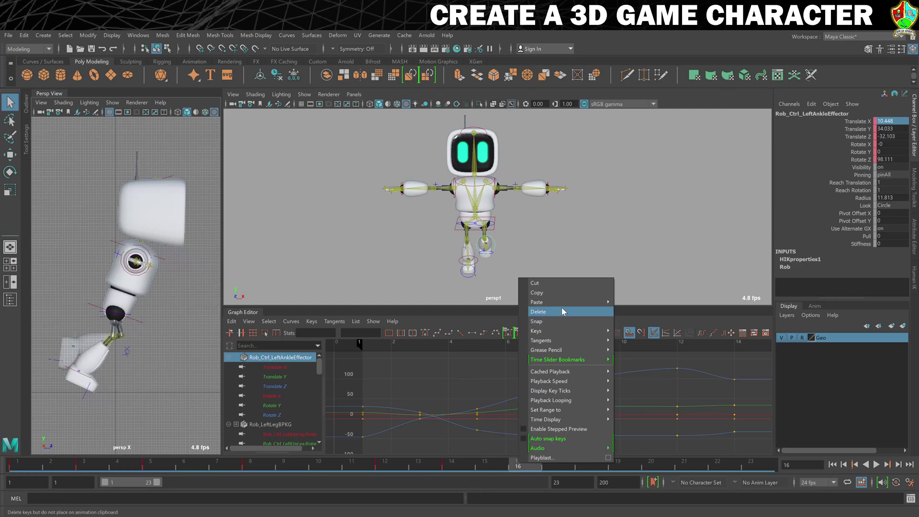
mouse_move(593, 302)
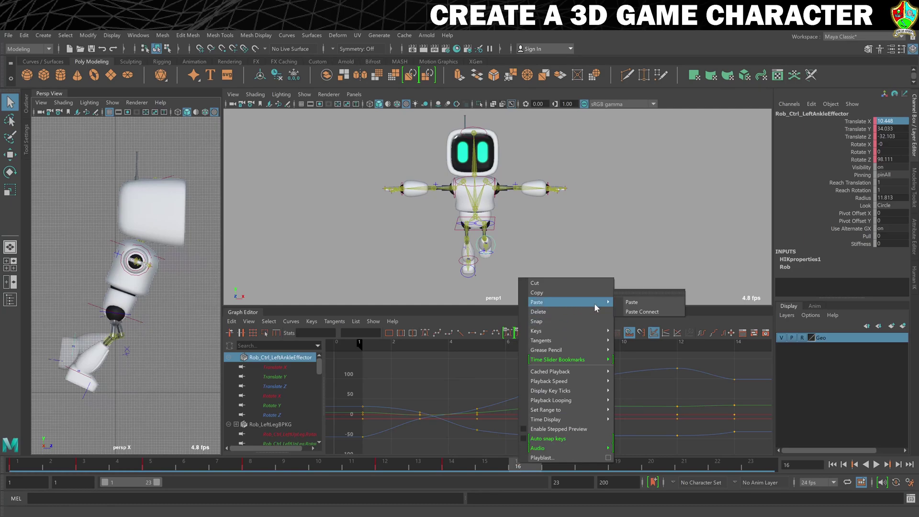
click(633, 302)
- Set the left ankle control's Translate X to 10.448 at frame 16
key(Left)
key(Delete)
key(Return)
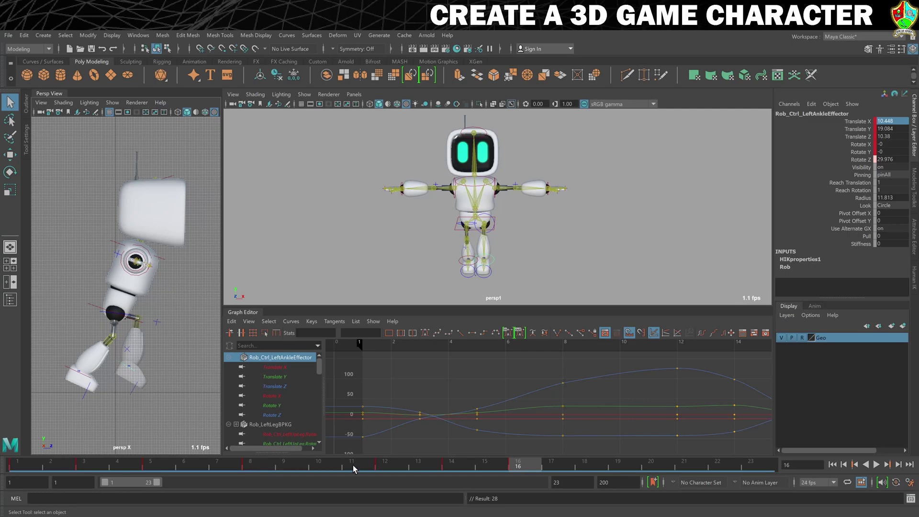
- Copy the left ankle control's key from frame 8 and paste it onto the same control at frame 19
drag(551, 465, 617, 465)
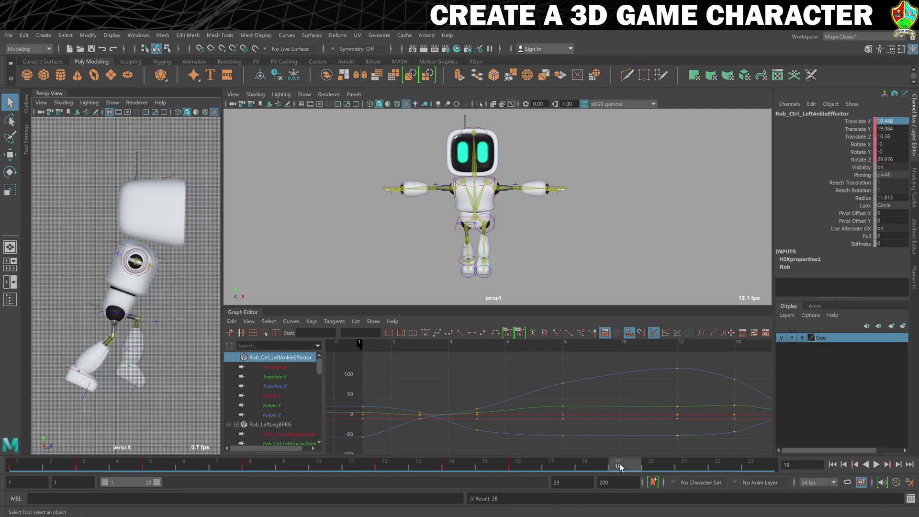
click(252, 463)
click(52, 334)
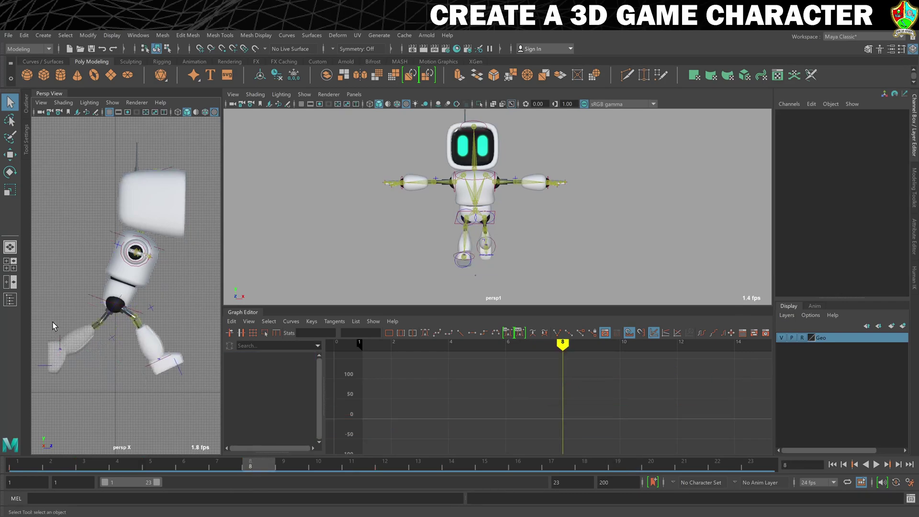
click(53, 321)
right_click(256, 463)
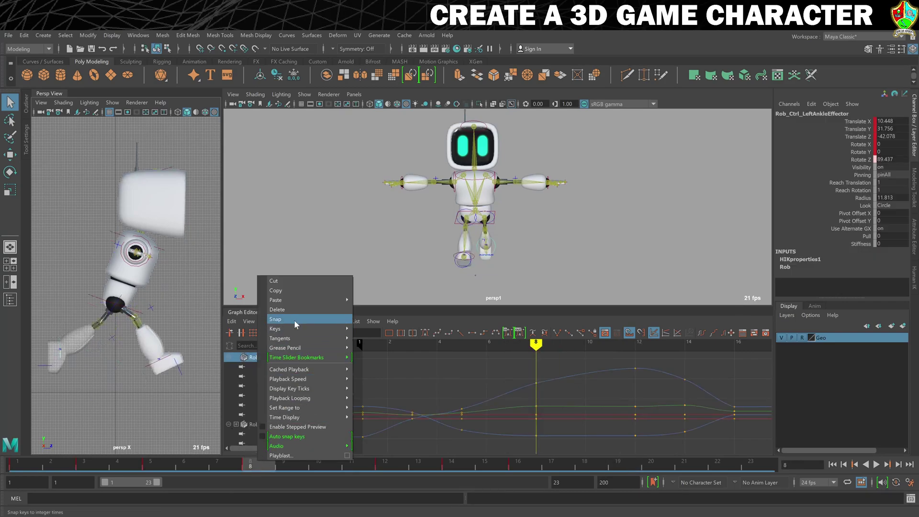
click(298, 291)
click(618, 463)
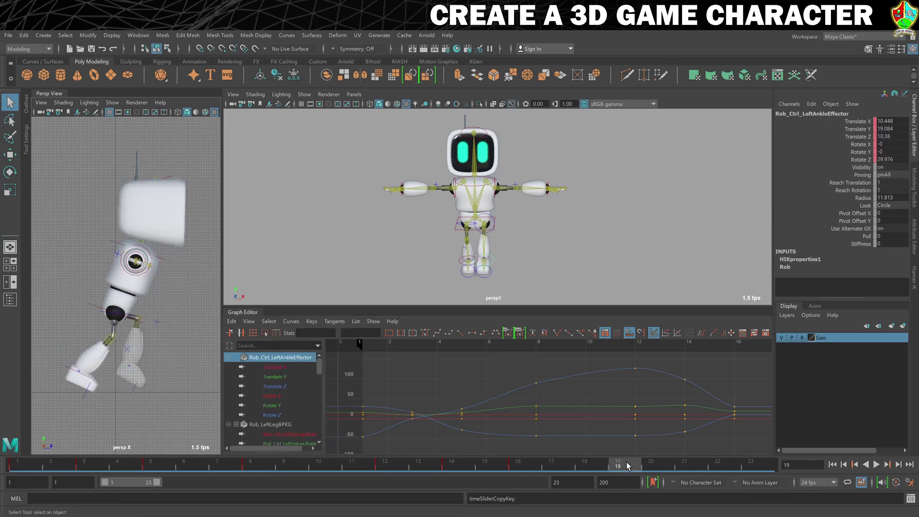
right_click(627, 466)
mouse_move(699, 303)
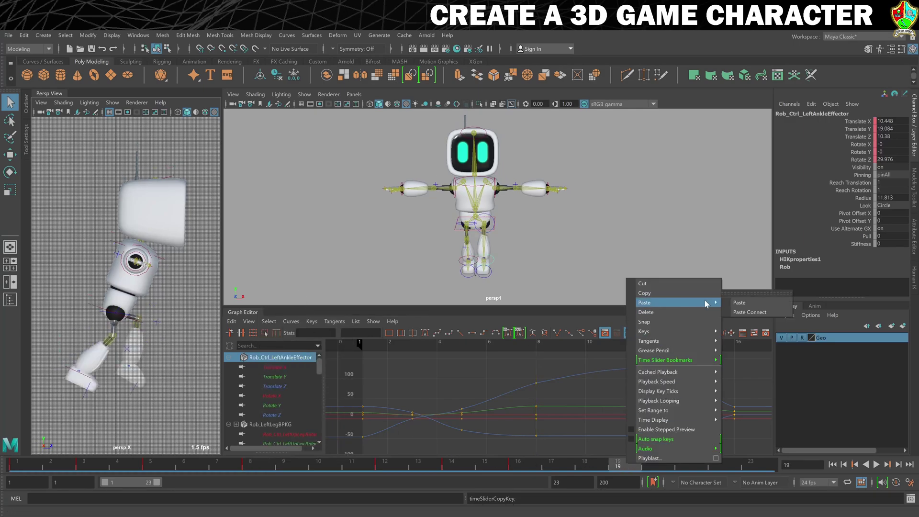
click(738, 304)
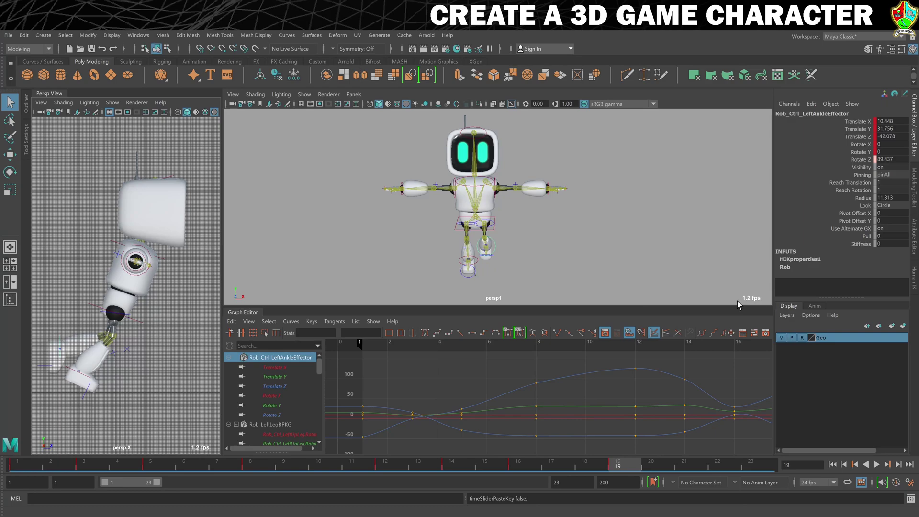
- Set the left ankle control's Translate X to -10.448 at frame 19
double_click(884, 121)
click(887, 121)
text(-)
key(Return)
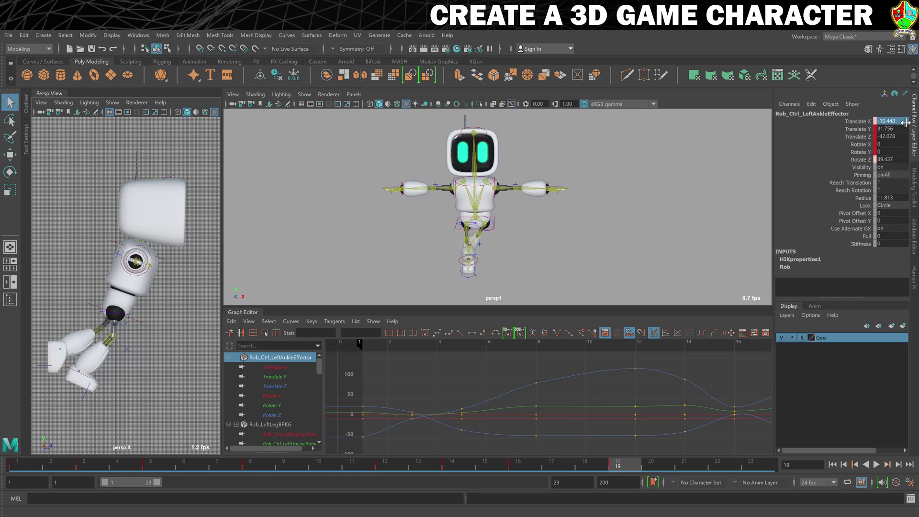
- Copy the left ankle control's key from frame 8 and paste it onto the right ankle control at frame 19
click(248, 465)
right_click(254, 465)
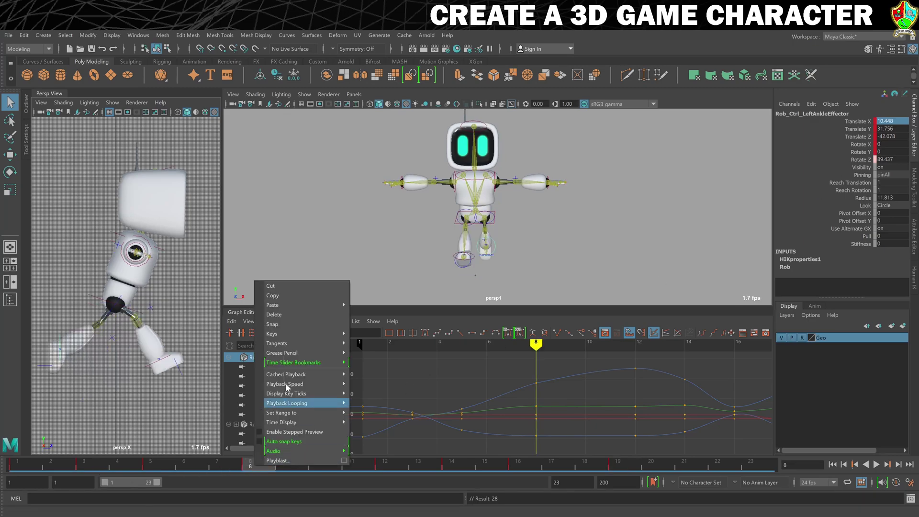
click(298, 293)
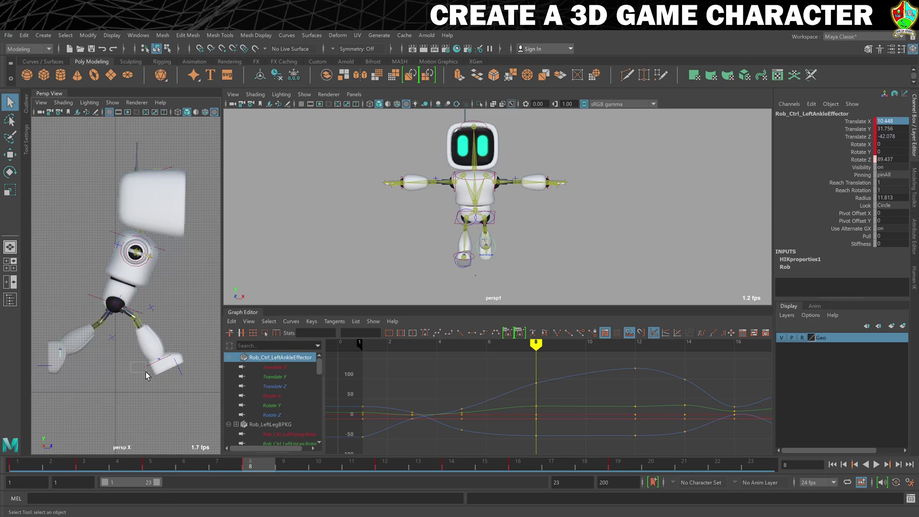
click(152, 386)
click(626, 466)
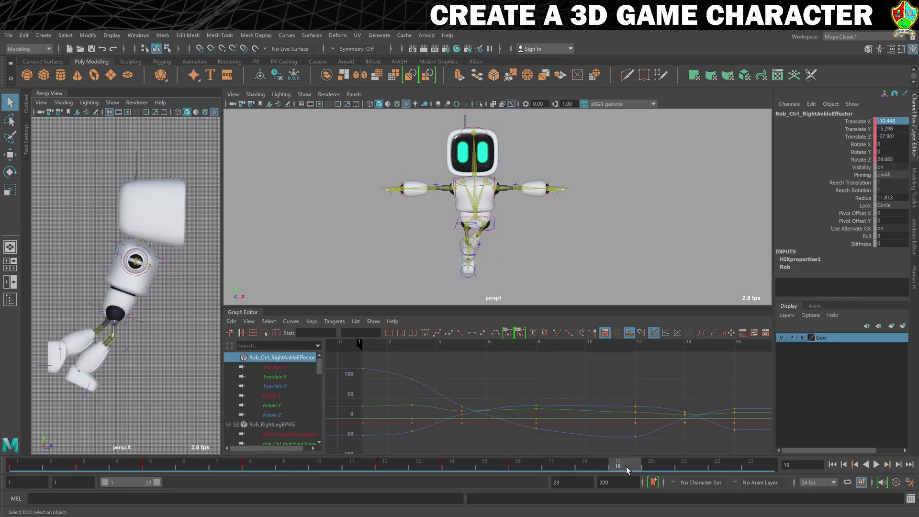
right_click(626, 466)
mouse_move(679, 307)
click(740, 306)
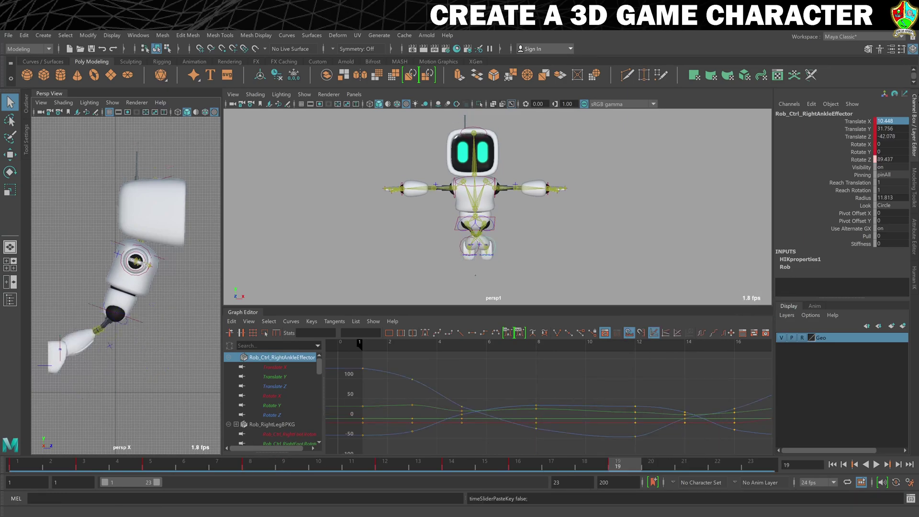
- Set the right ankle control's Translate X to -10.448 at frame 19
click(884, 121)
text(-)
key(Return)
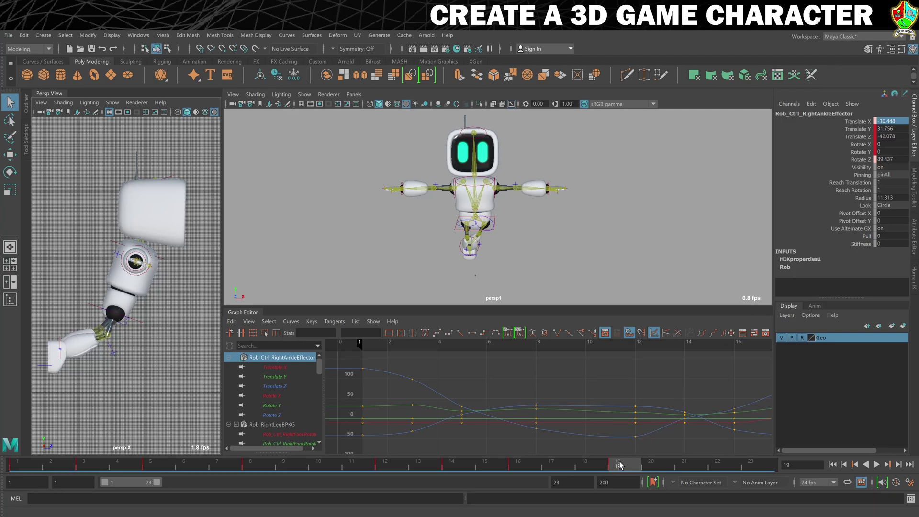
- Copy the right ankle control's key from frame 8 and paste it onto the left ankle control at frame 19
click(253, 462)
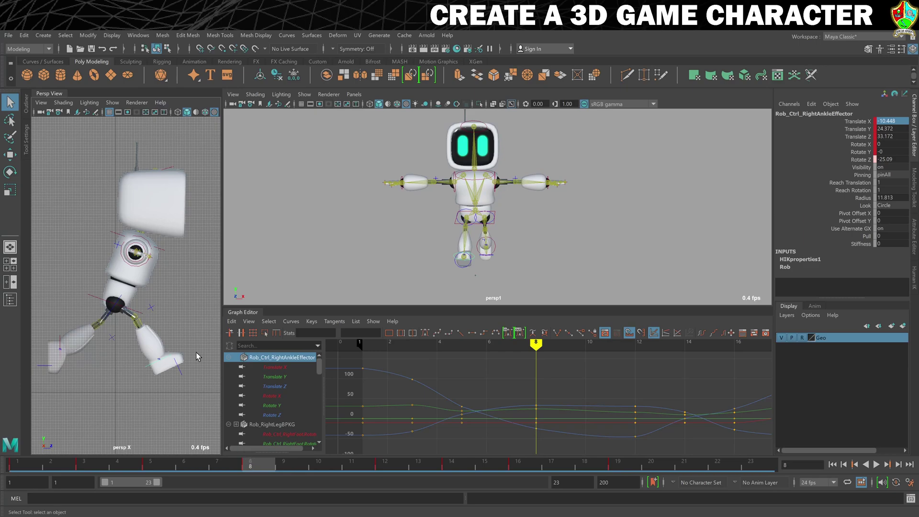
right_click(249, 461)
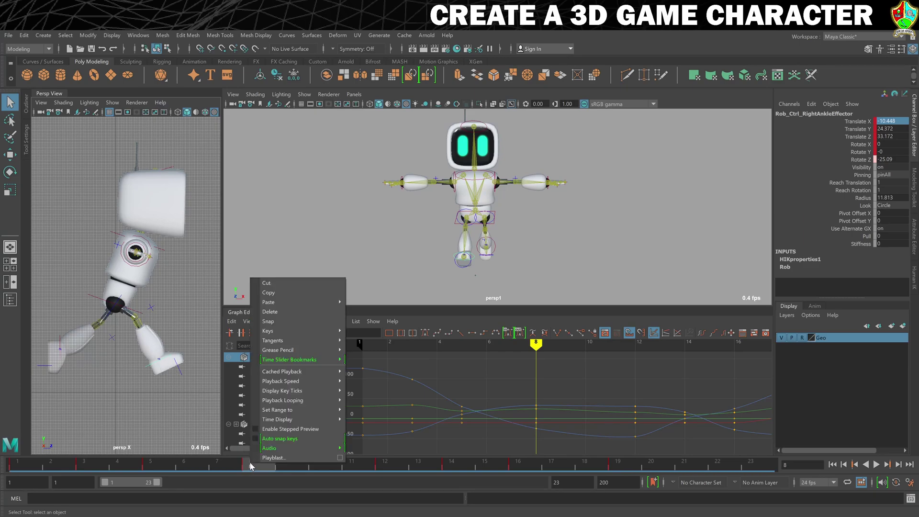
click(301, 293)
click(66, 340)
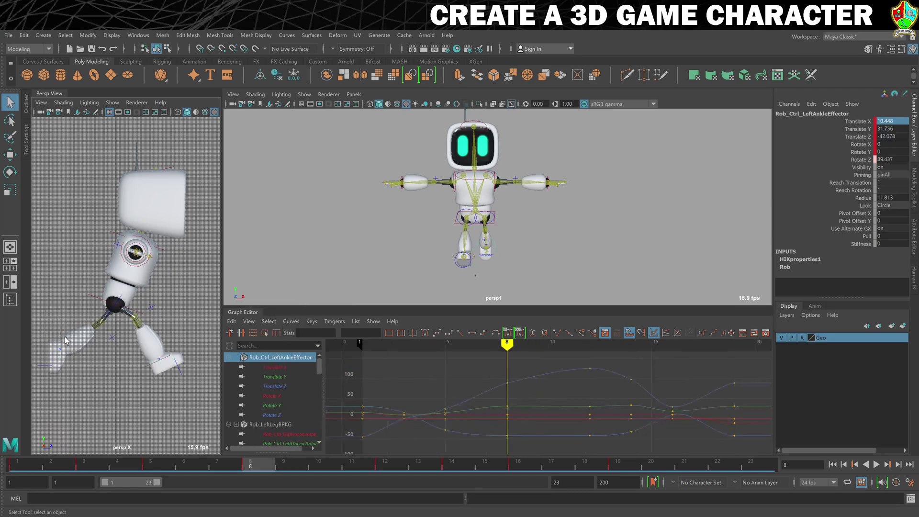
click(618, 463)
right_click(617, 463)
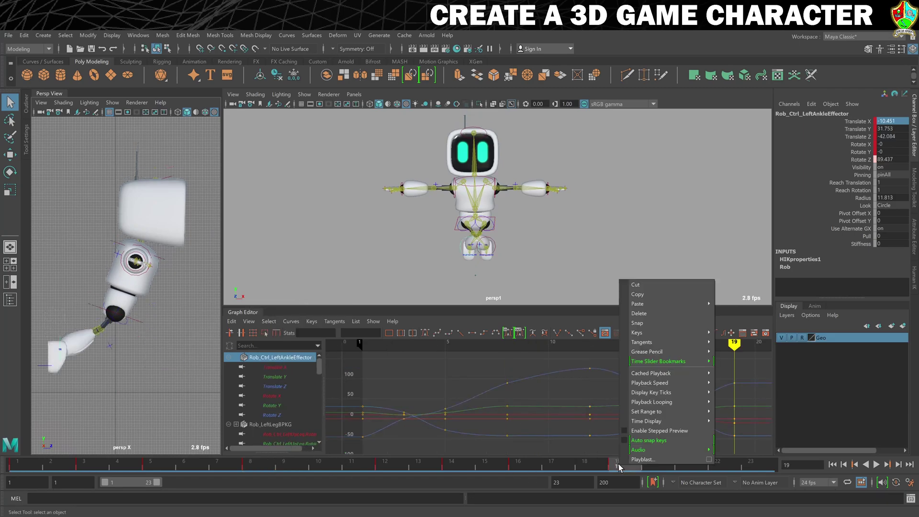
mouse_move(682, 303)
click(731, 300)
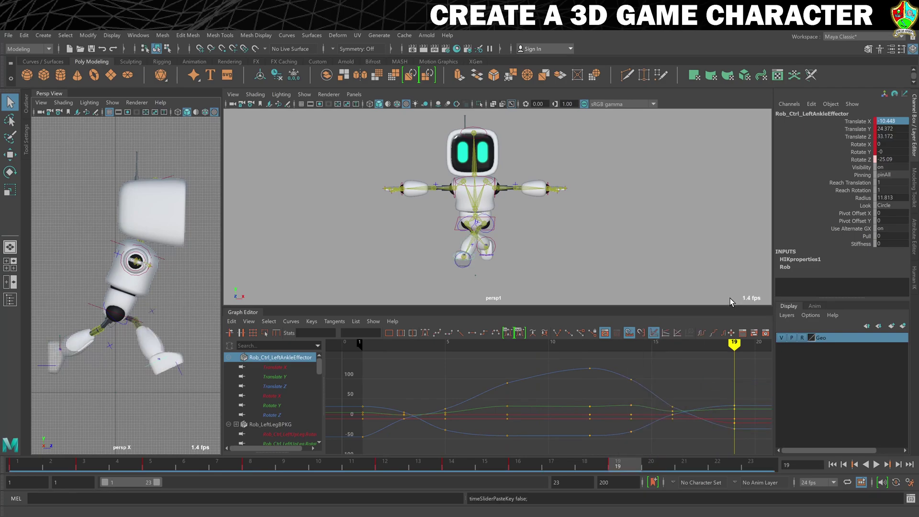
- Set the left ankle control's Translate X to 10.448 at frame 19 and key the control
double_click(885, 121)
key(Left)
key(BackSpace)
key(Return)
key(s)
- Select the right ankle control and set its Translate X to -10.448 at frame 19
drag(508, 235, 495, 245)
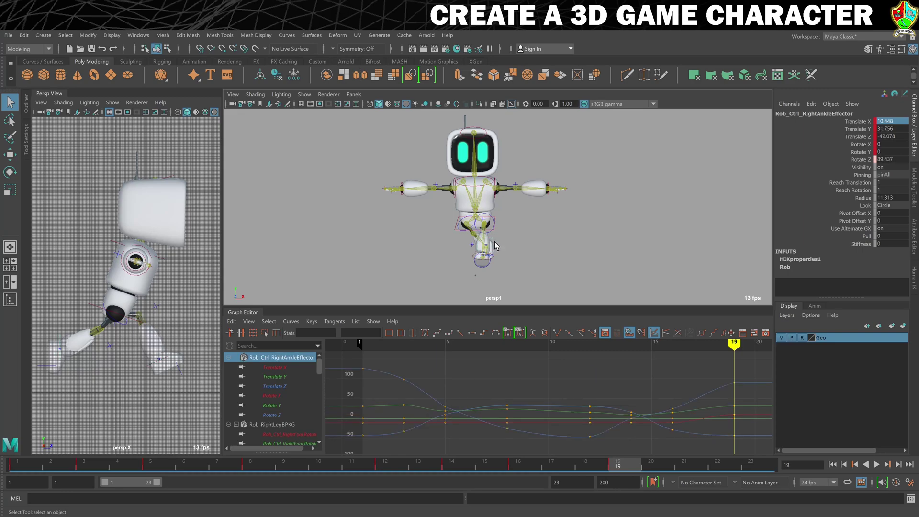
double_click(881, 121)
key(Left)
text(-)
key(Return)
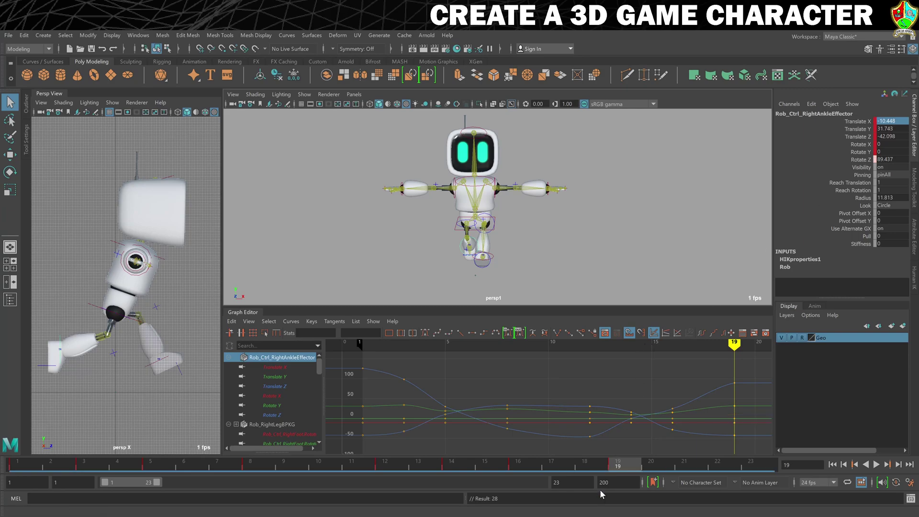
key(alt+v)
- Copy the hips control's key from frame 8 and paste it at frame 19
click(250, 466)
drag(65, 271, 92, 307)
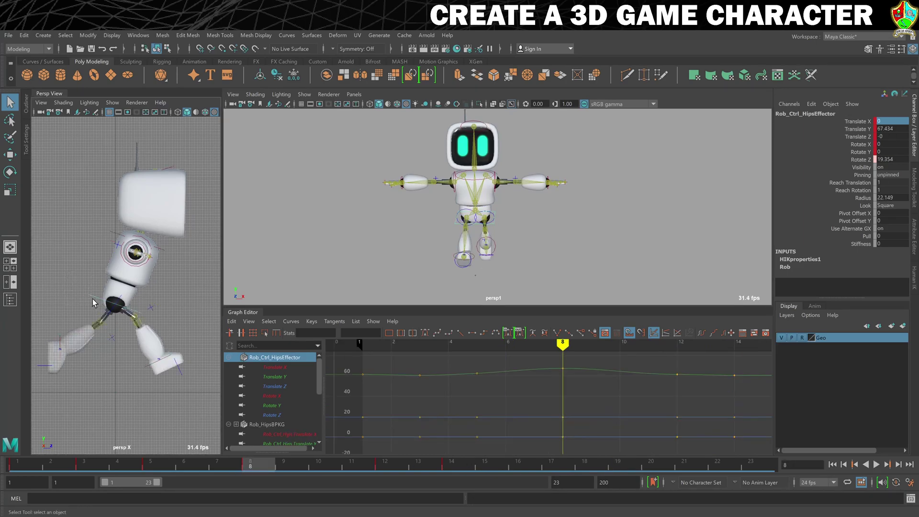
right_click(265, 464)
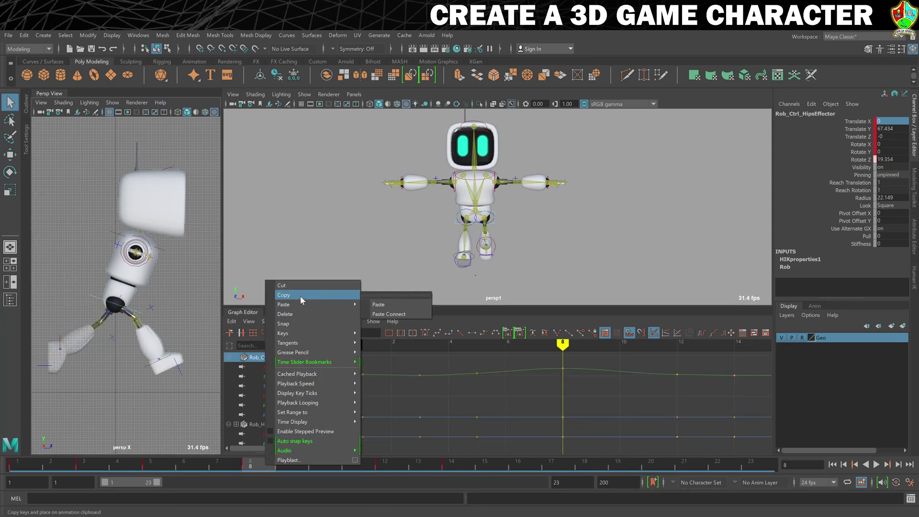
click(300, 295)
click(617, 466)
right_click(617, 467)
mouse_move(664, 305)
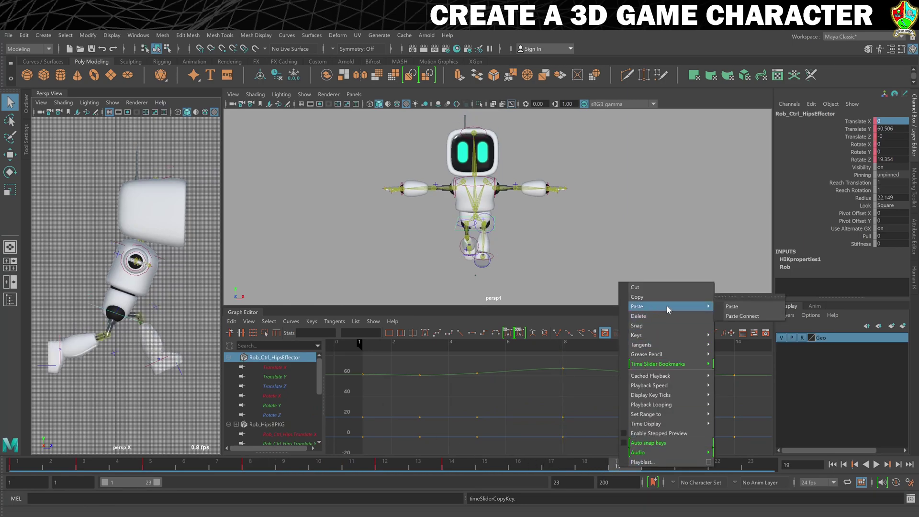
click(732, 307)
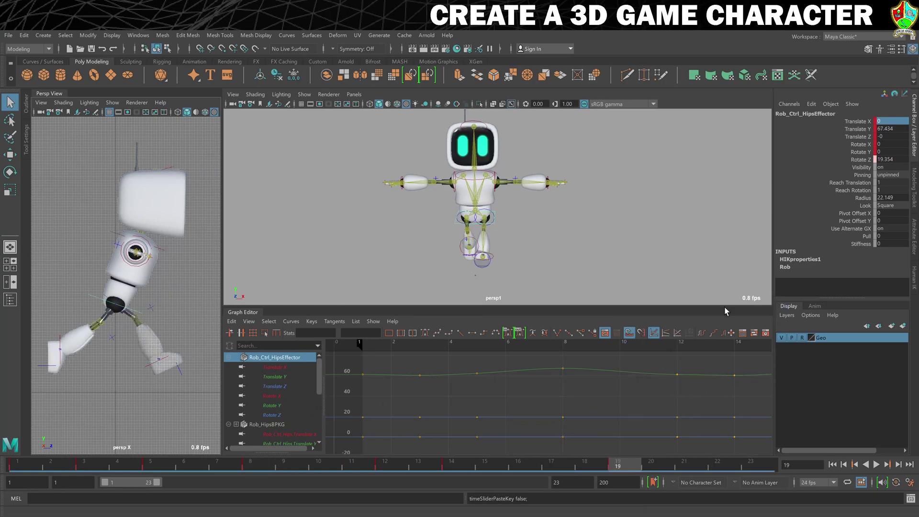
- Copy the hips control's key from frame 5, paste it at frame 16, and scrub through the animation with everything deselected
click(160, 465)
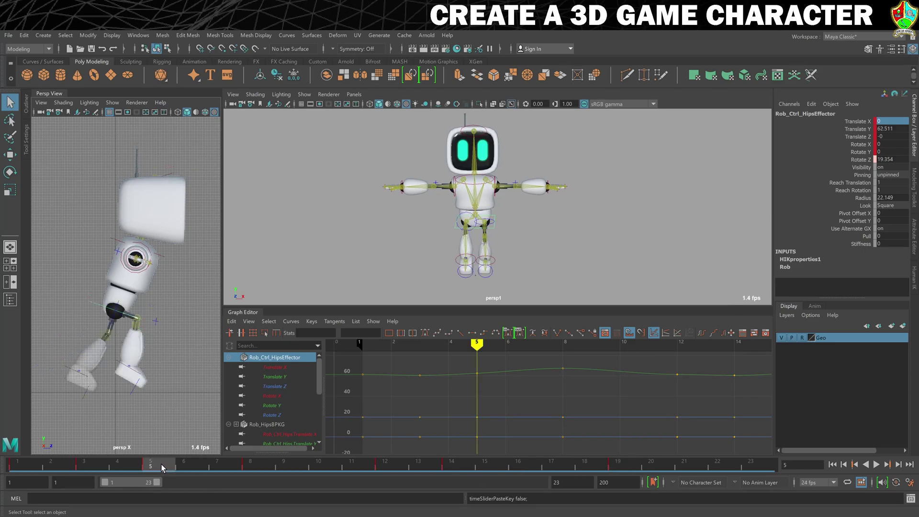
right_click(160, 460)
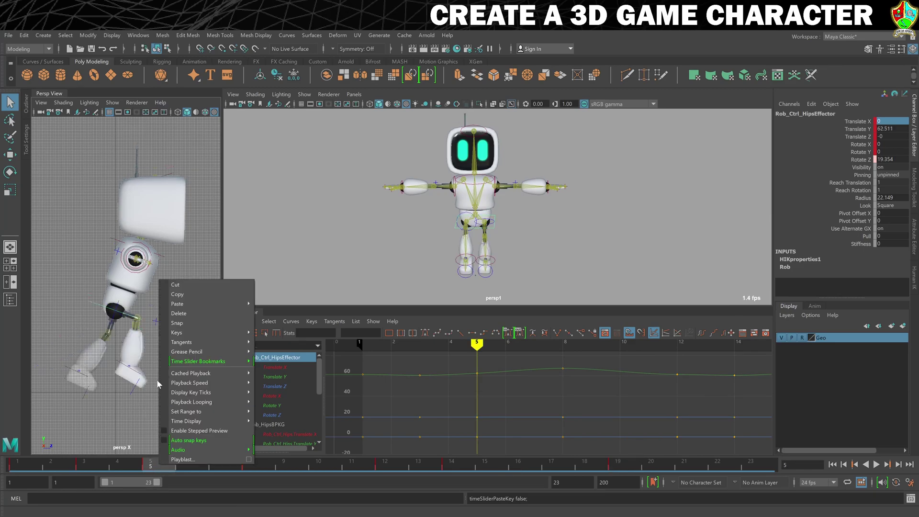
click(185, 294)
click(517, 463)
right_click(518, 463)
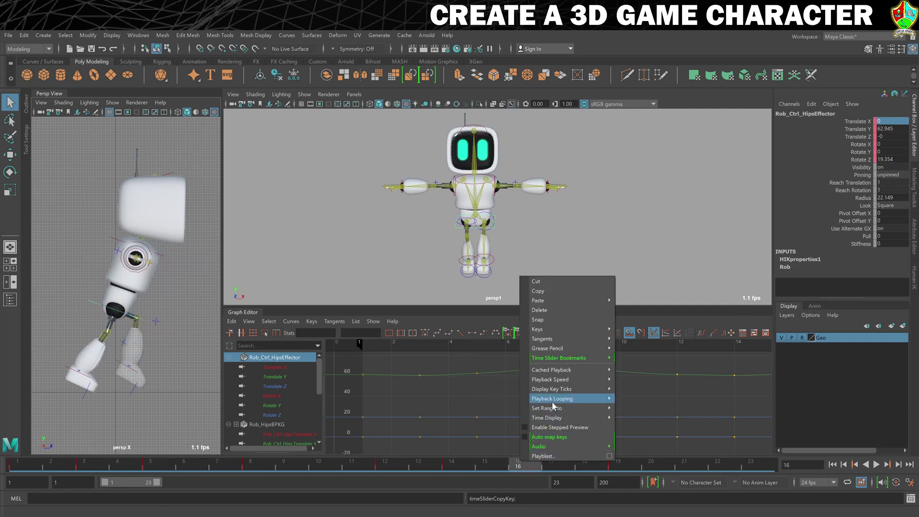
mouse_move(551, 399)
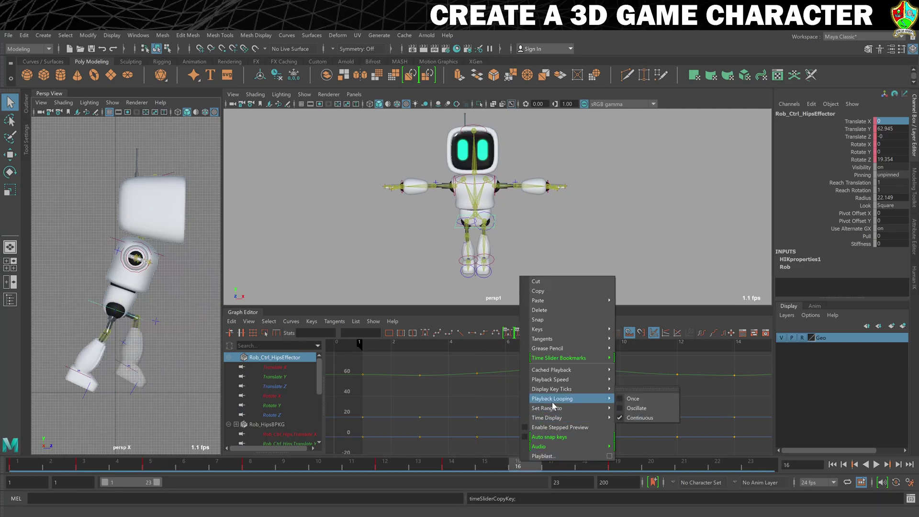
mouse_move(561, 300)
click(635, 301)
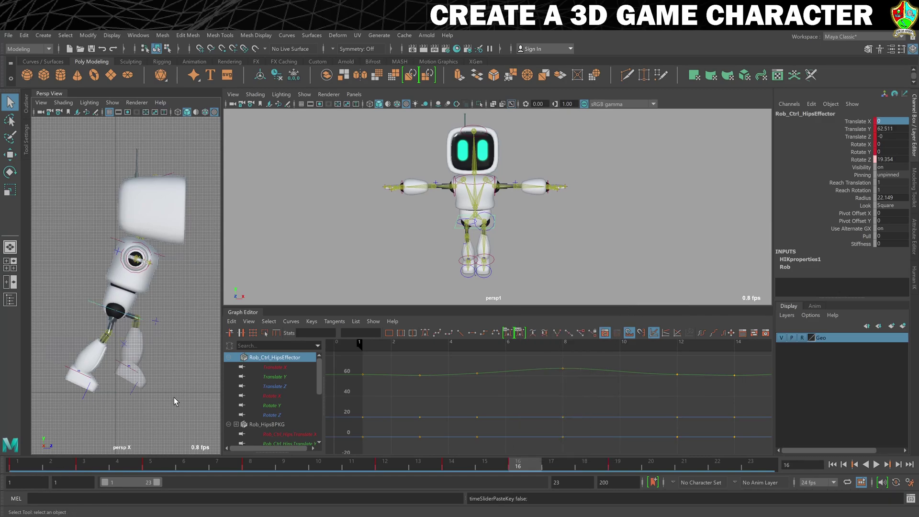
click(188, 415)
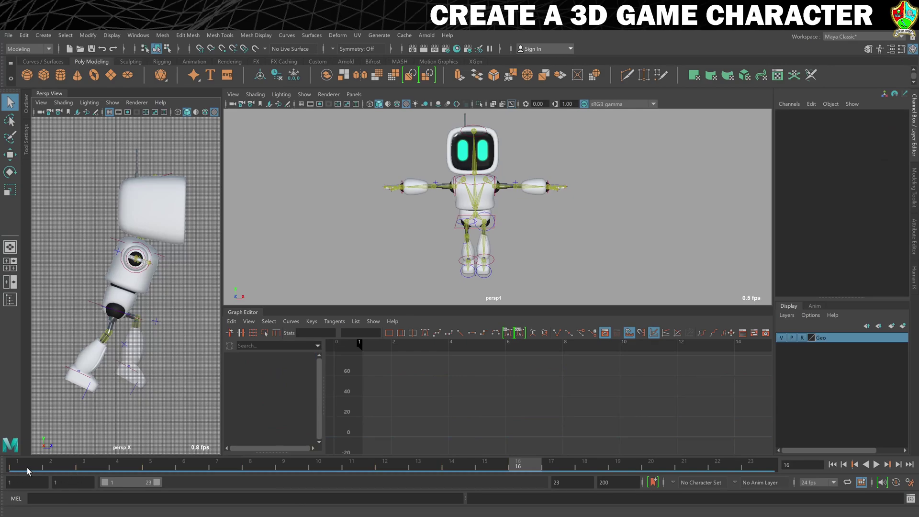
click(31, 464)
drag(30, 465, 590, 437)
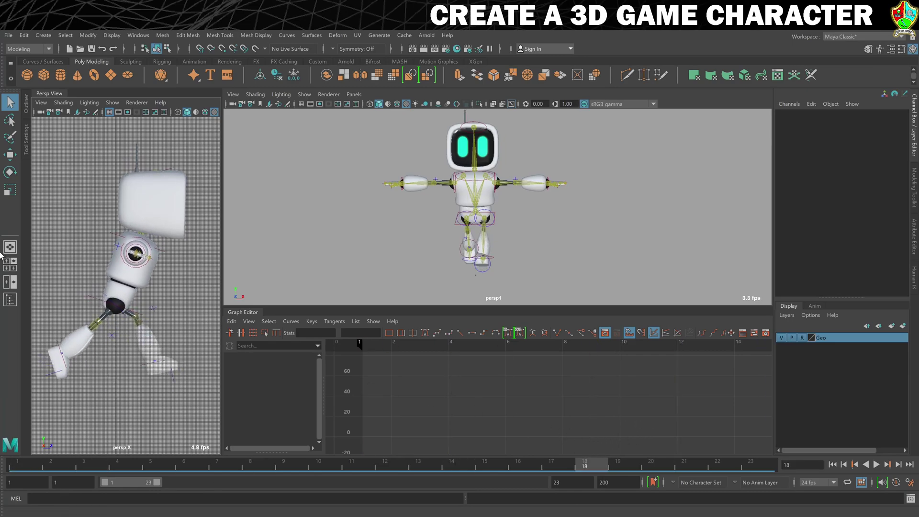
- Select the hips and both ankle controls, copy their keys from frame 1 and paste them at frame 23
click(93, 308)
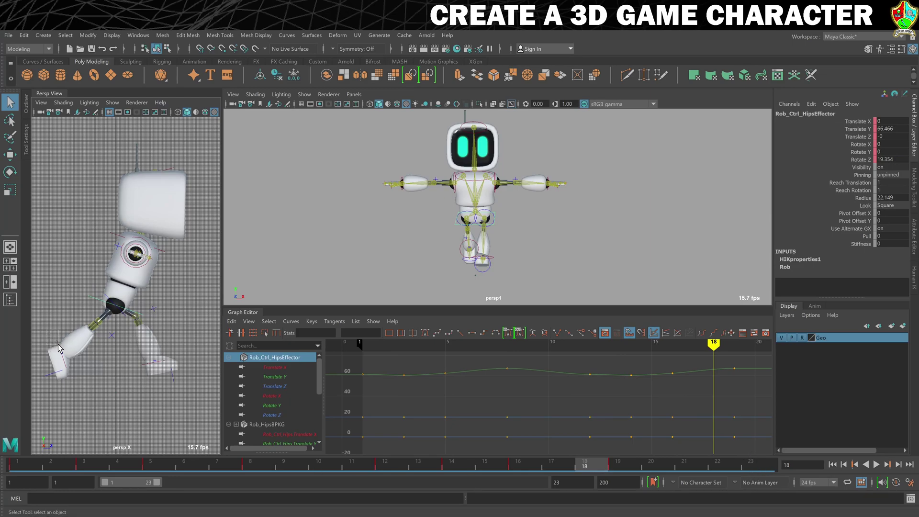
shift+drag(58, 343, 84, 366)
click(141, 369)
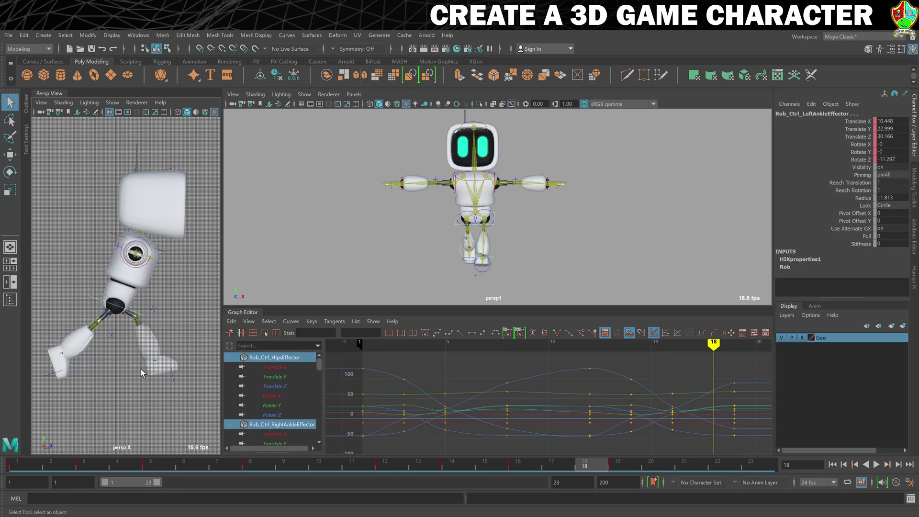
click(31, 463)
right_click(30, 459)
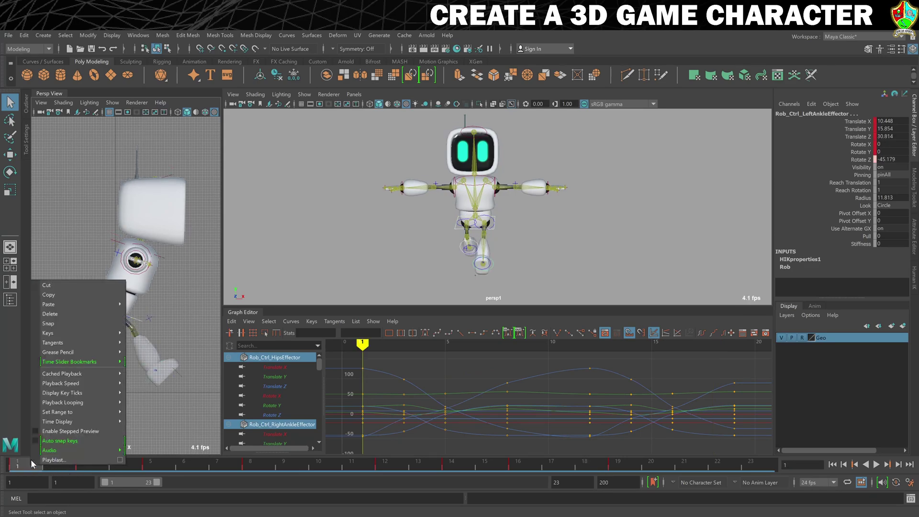
click(66, 300)
click(762, 464)
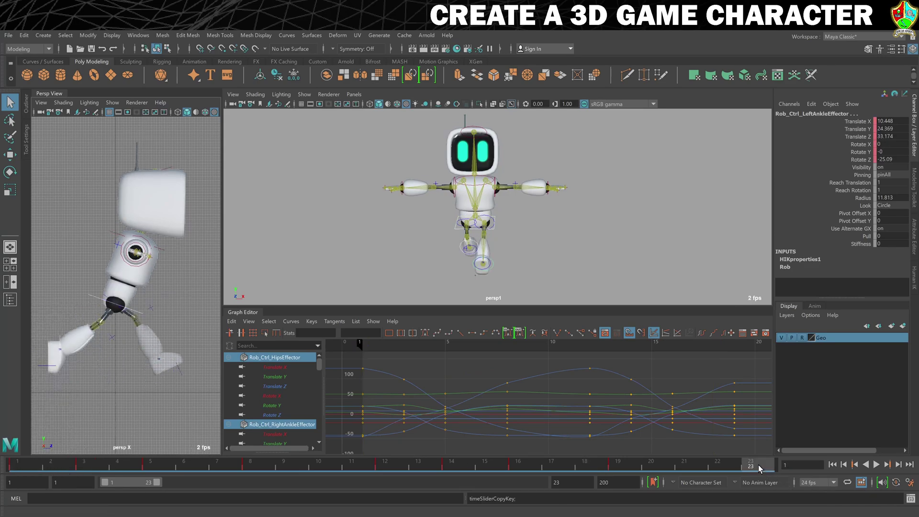
right_click(761, 464)
mouse_move(779, 304)
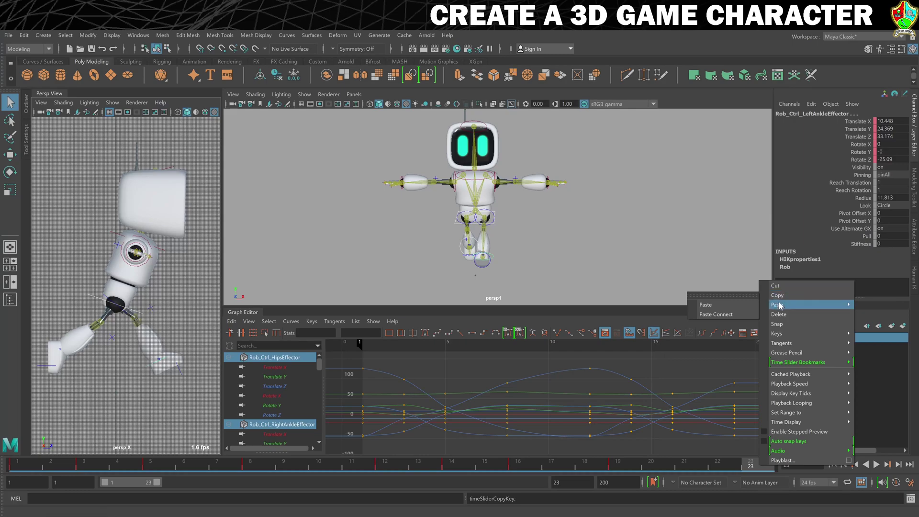
click(743, 306)
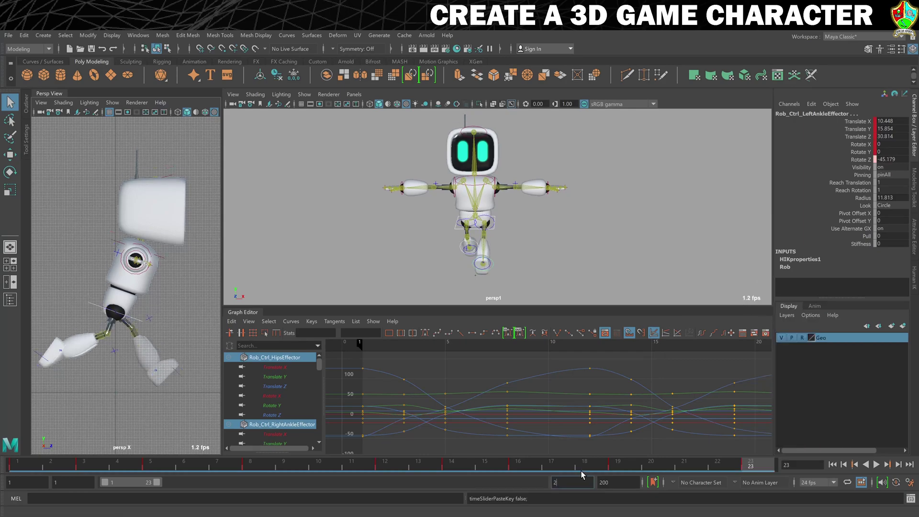
- Set the playback range's end to frame 22 and play the run cycle
text(22)
key(Return)
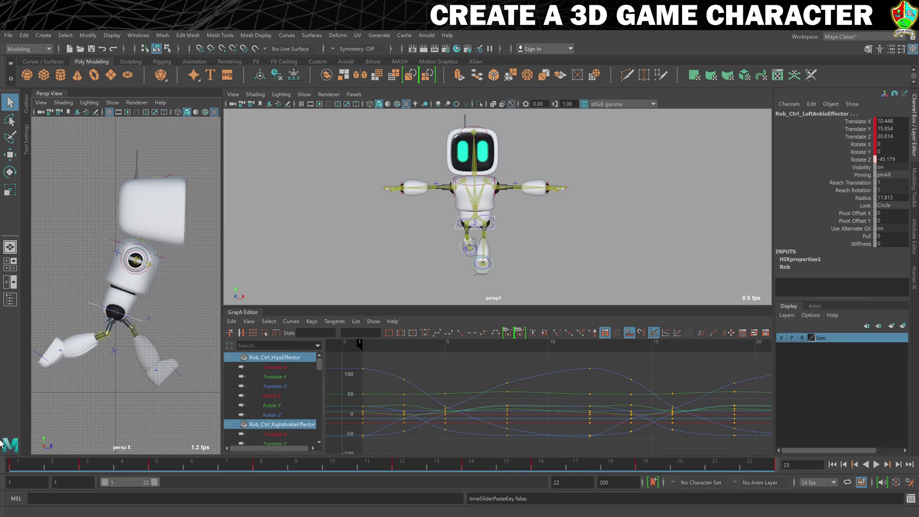
click(876, 464)
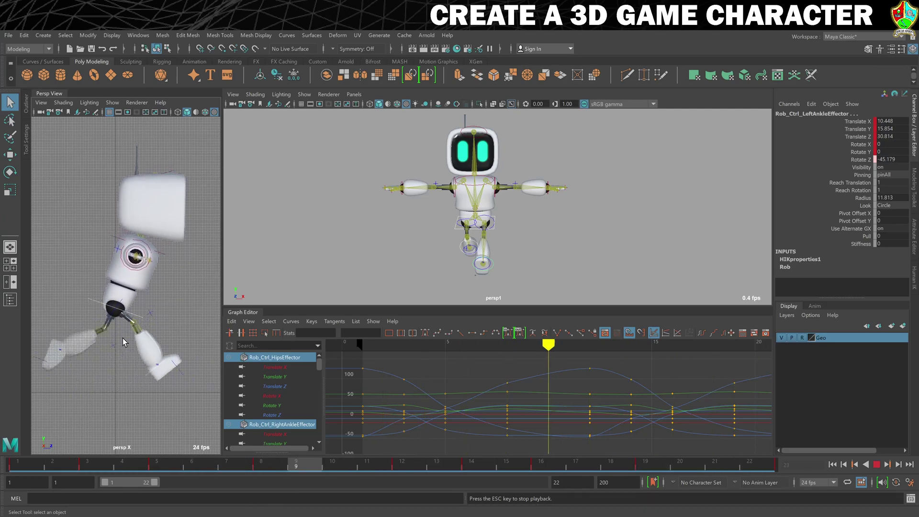
click(876, 464)
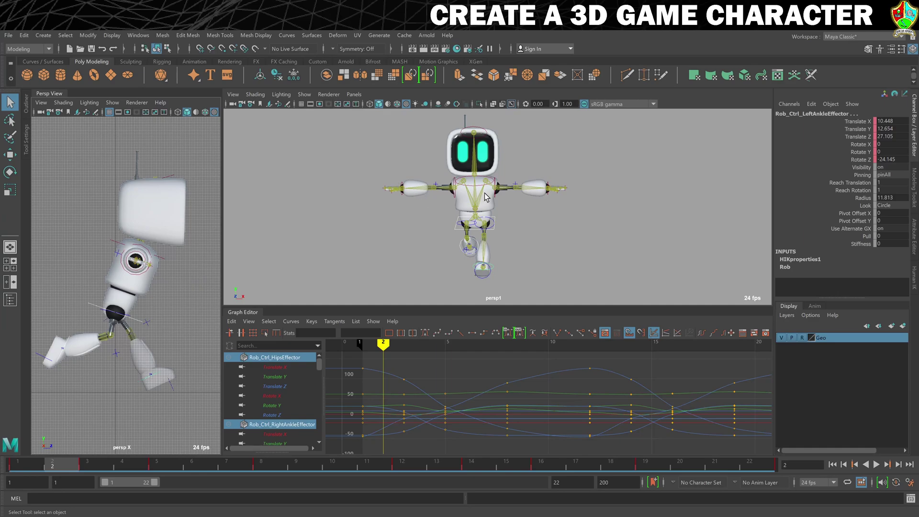
- Select the chest origin control at the base of the torso and activate the Rotate tool in an angled view
scroll(484, 193, up, 8)
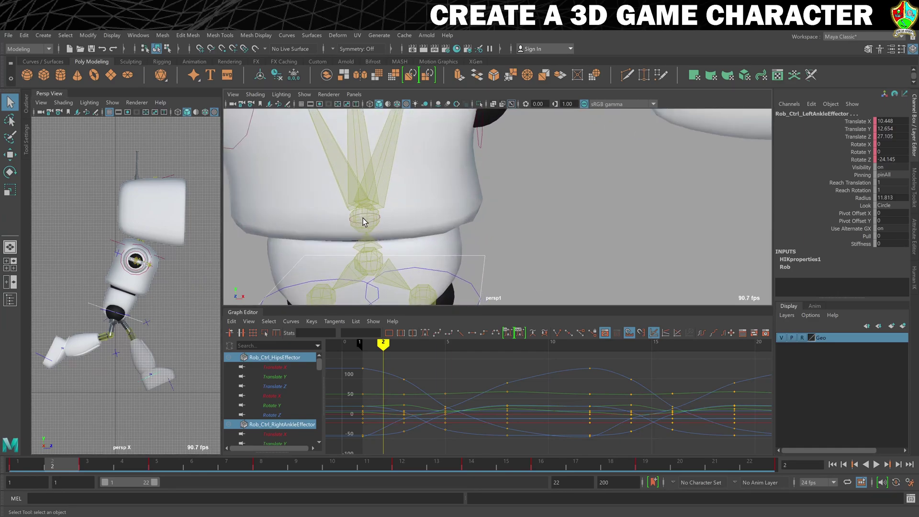
click(365, 223)
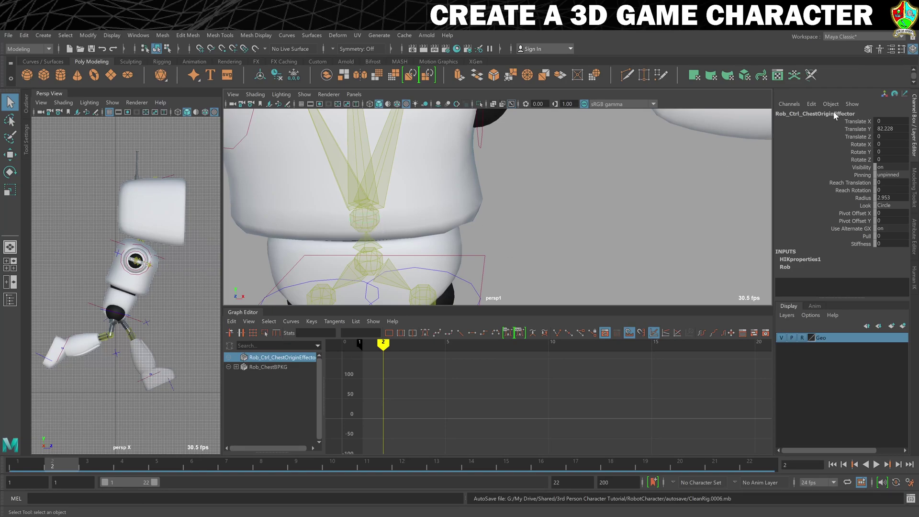
scroll(433, 192, down, 8)
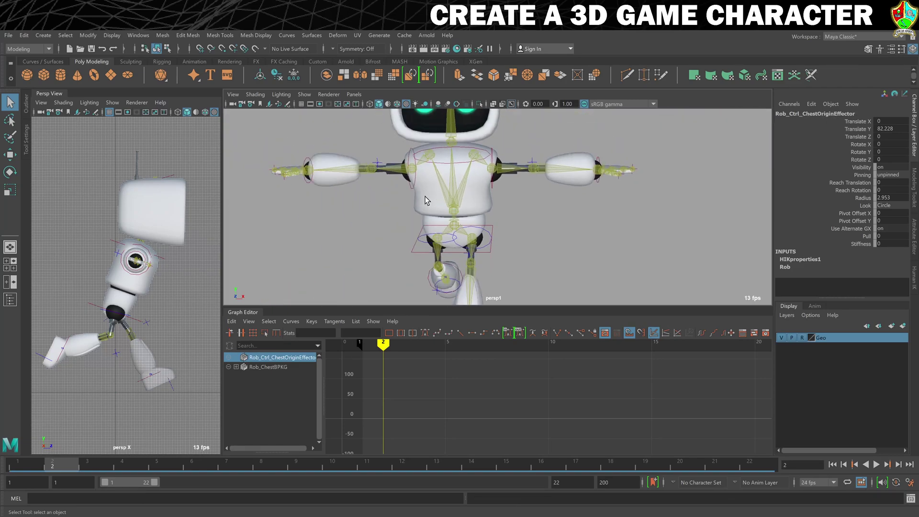
key(e)
alt+drag(405, 196, 521, 232)
- Undo the trial rotations of the chest origin control
key(ctrl+z)
key(ctrl+z)
key(ctrl+z)
key(ctrl+z)
key(ctrl+z)
key(ctrl+z)
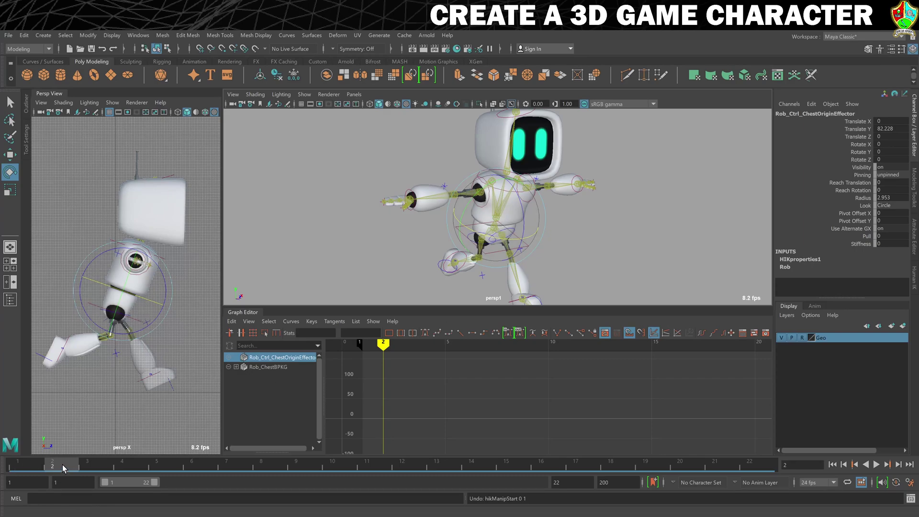
- At frame 1, rotate the chest origin control to a Rotate X of about 8 and key it
drag(62, 463, 8, 462)
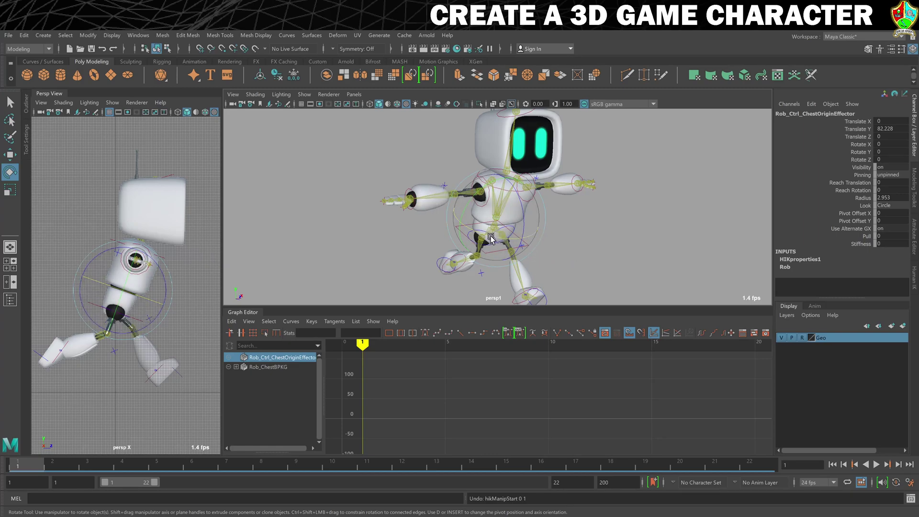
drag(487, 237, 491, 255)
key(s)
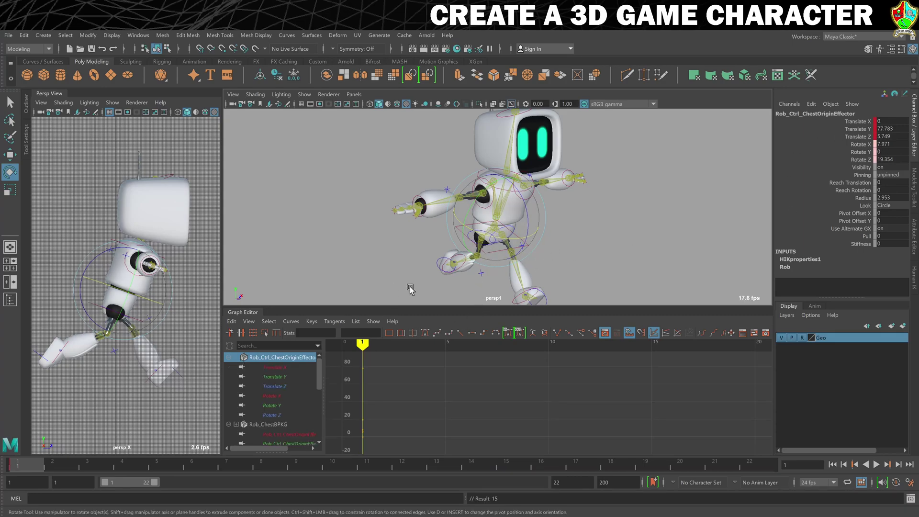
- At frame 9, rotate the chest origin control the opposite way to a Rotate X of about -8 and key it
click(307, 467)
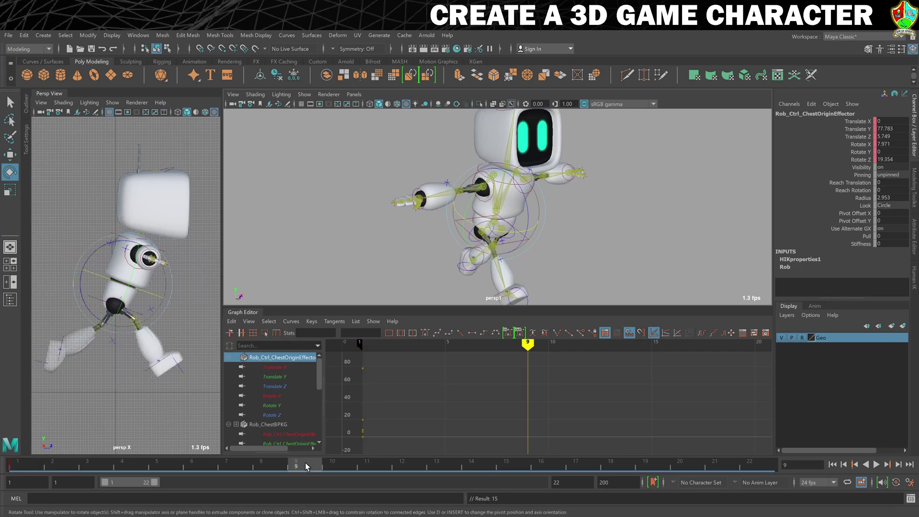
drag(511, 237, 502, 236)
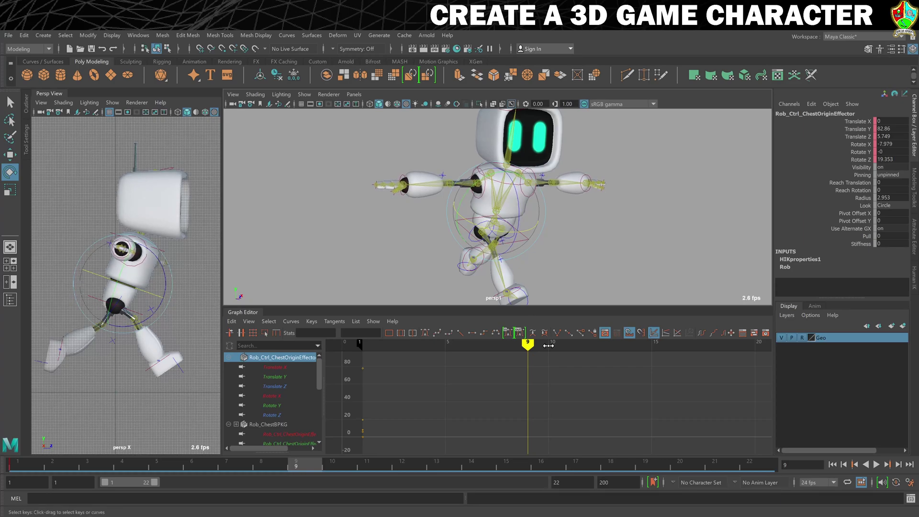
key(s)
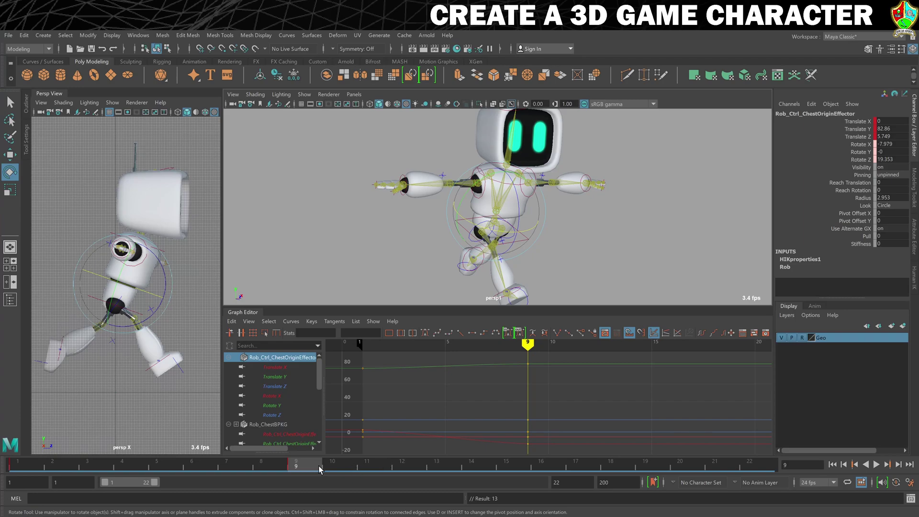
- Copy the chest origin control's key from frame 9, paste it at frame 12, and scrub through the result
right_click(305, 464)
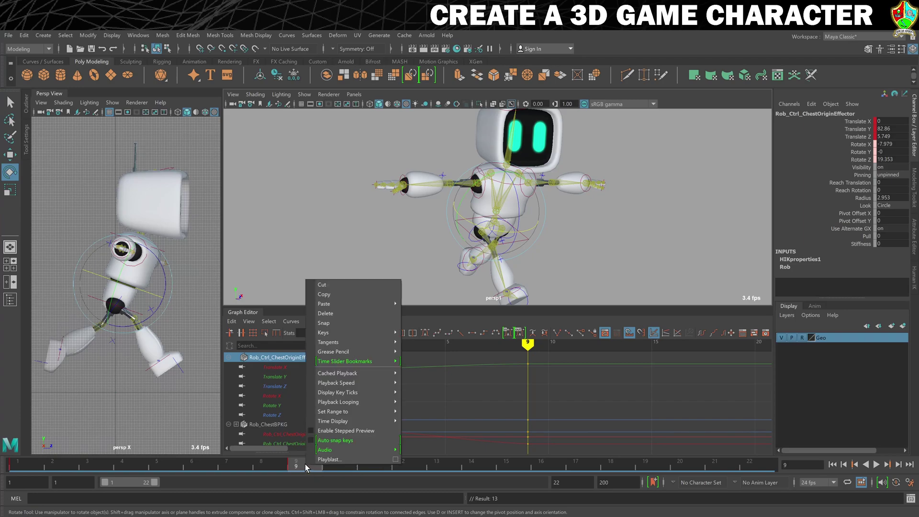
click(349, 295)
click(402, 464)
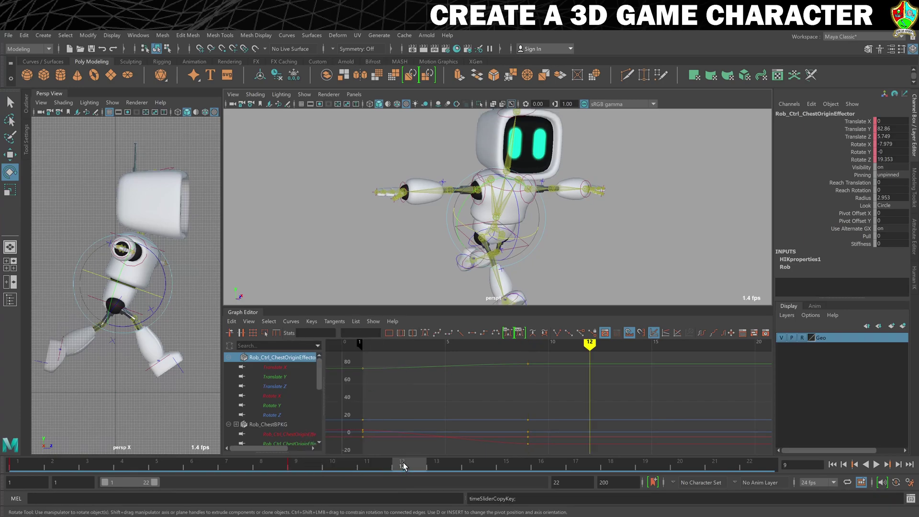
right_click(406, 464)
mouse_move(468, 300)
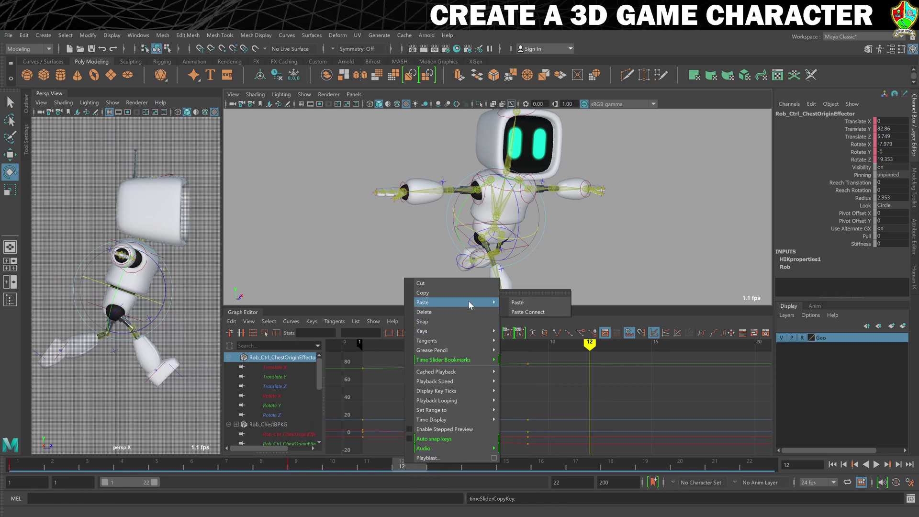
click(518, 302)
key(alt+v)
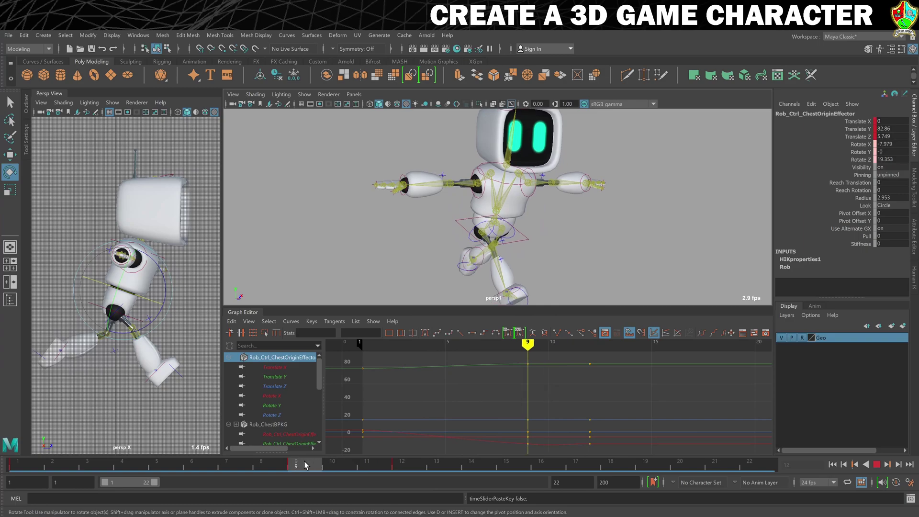
mouse_move(410, 463)
mouse_down()
mouse_move(287, 462)
mouse_move(426, 461)
mouse_move(294, 467)
mouse_move(407, 466)
mouse_move(296, 467)
mouse_move(403, 467)
mouse_move(332, 466)
mouse_move(384, 468)
mouse_up()
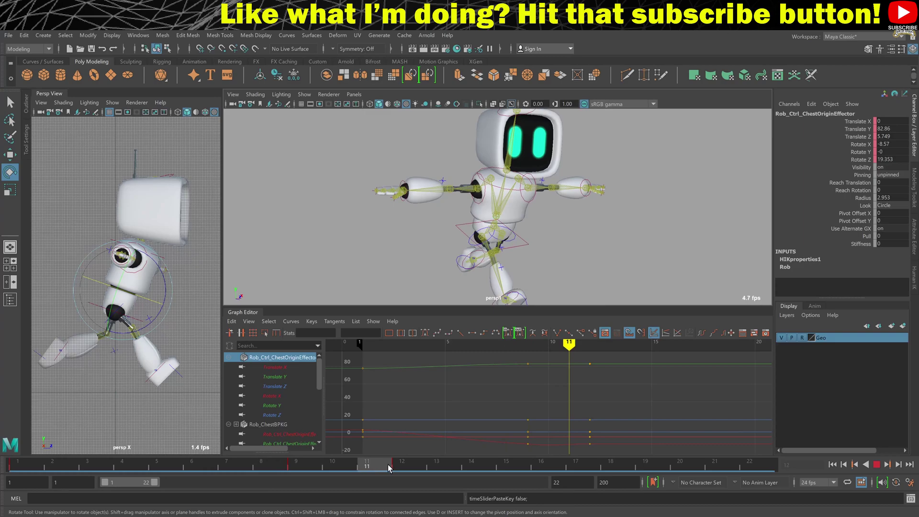
- Copy the chest origin control's key from frame 1 and paste it at frame 19
click(21, 464)
right_click(21, 462)
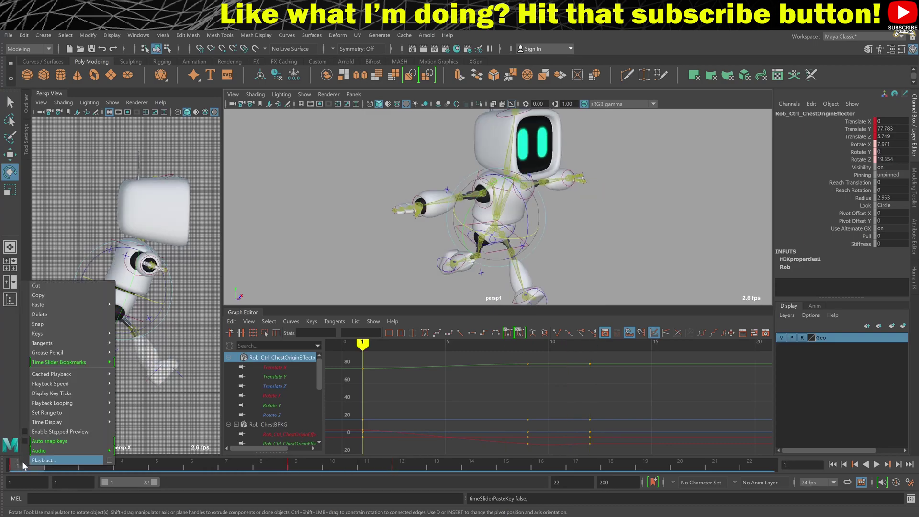
click(56, 295)
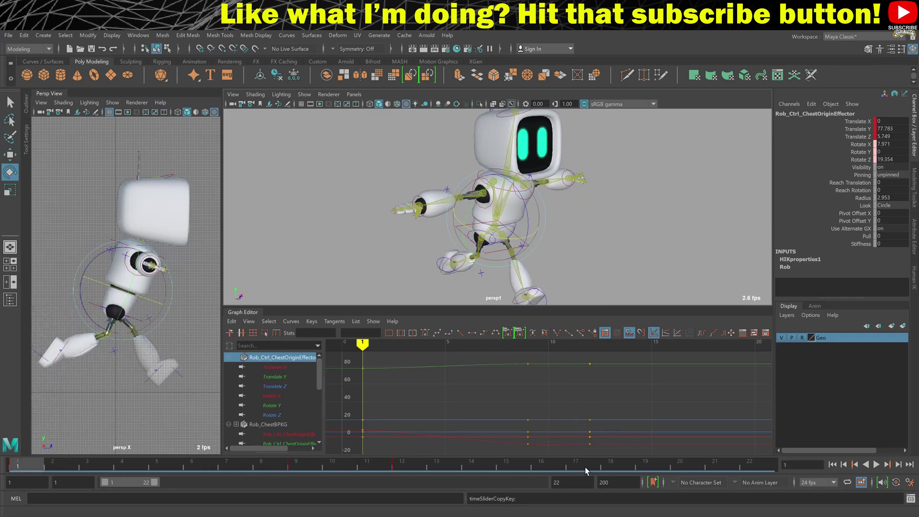
click(645, 465)
right_click(646, 466)
mouse_move(704, 304)
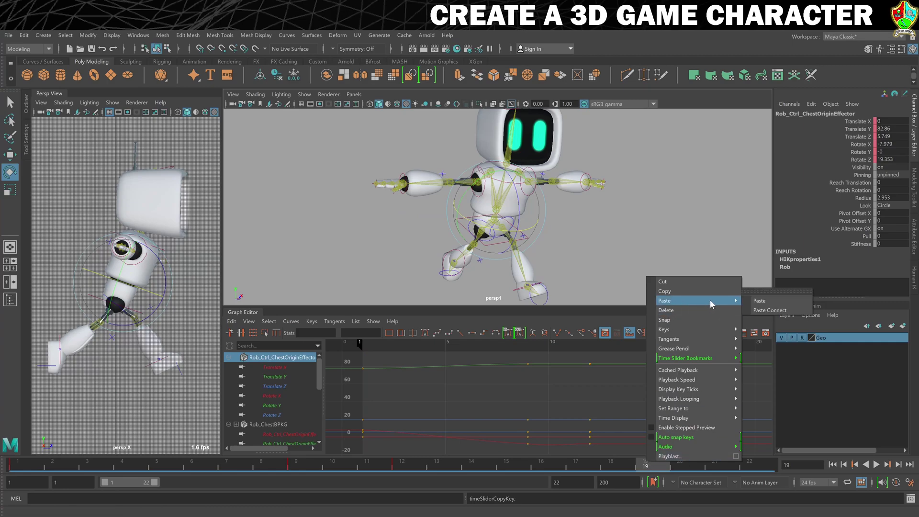
click(757, 301)
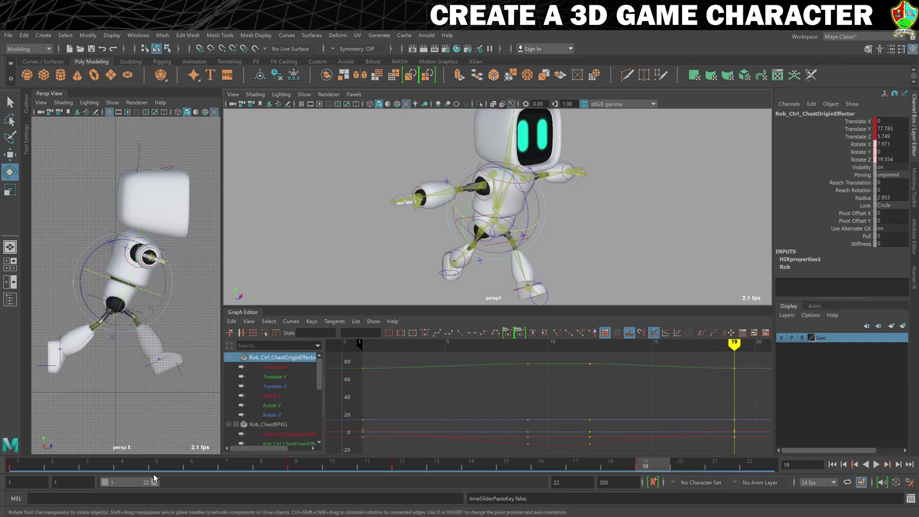
- Extend the playback range to frame 23, paste the chest origin control's copied key there, and deselect the control
drag(155, 482, 157, 480)
click(758, 464)
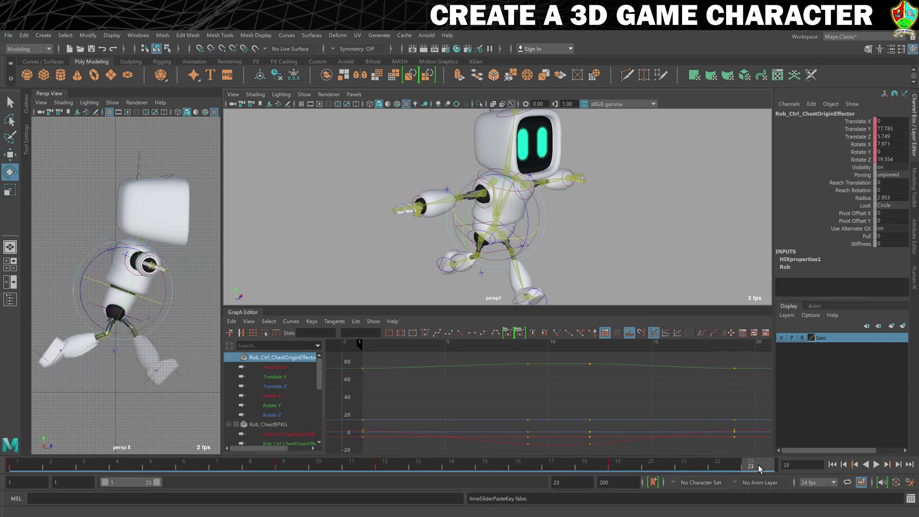
right_click(758, 464)
mouse_move(798, 306)
click(732, 307)
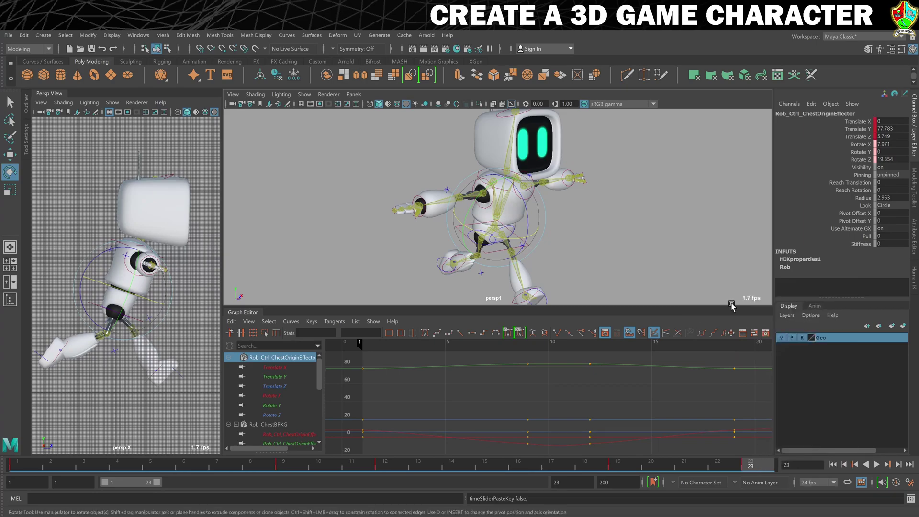
click(184, 420)
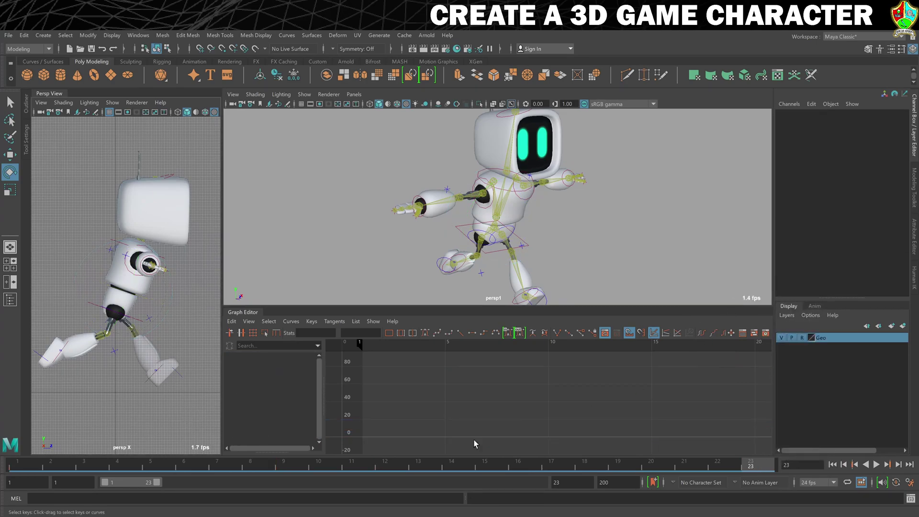
- Play back the run cycle to review the chest motion and return to frame 1
click(874, 465)
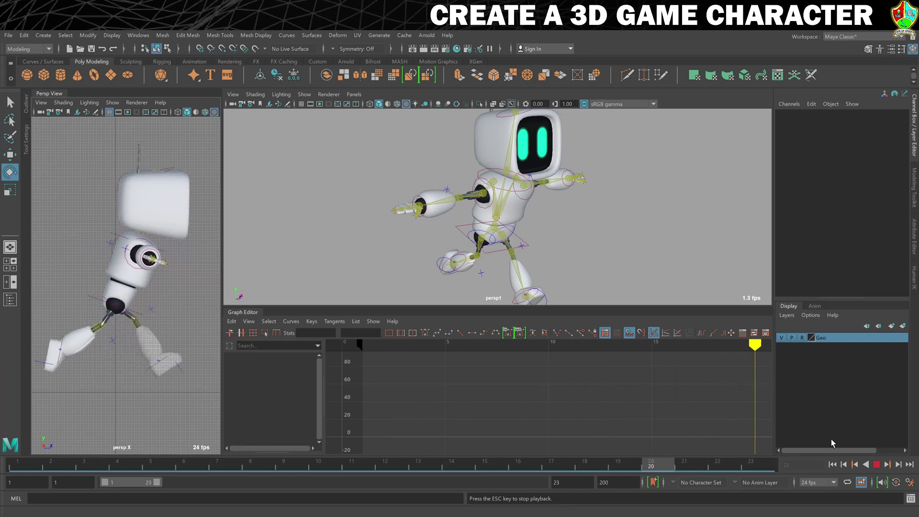
click(876, 464)
click(833, 464)
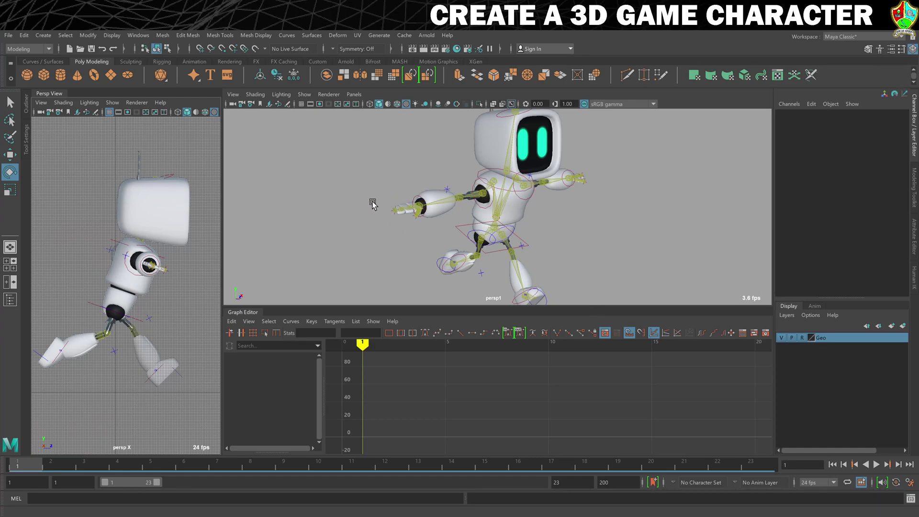
- Rotate the right hand's finger control to curl the fingers into a fist
scroll(389, 204, up, 4)
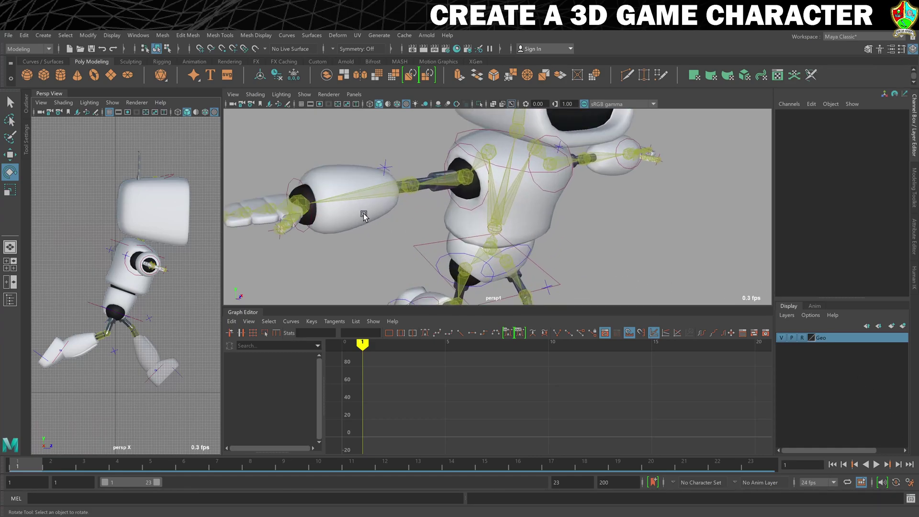
alt+drag(354, 220, 474, 223)
alt+drag(535, 228, 574, 215)
alt+middle_drag(575, 215, 589, 247)
drag(383, 161, 399, 210)
scroll(355, 142, up, 5)
alt+drag(355, 142, 435, 190)
click(439, 206)
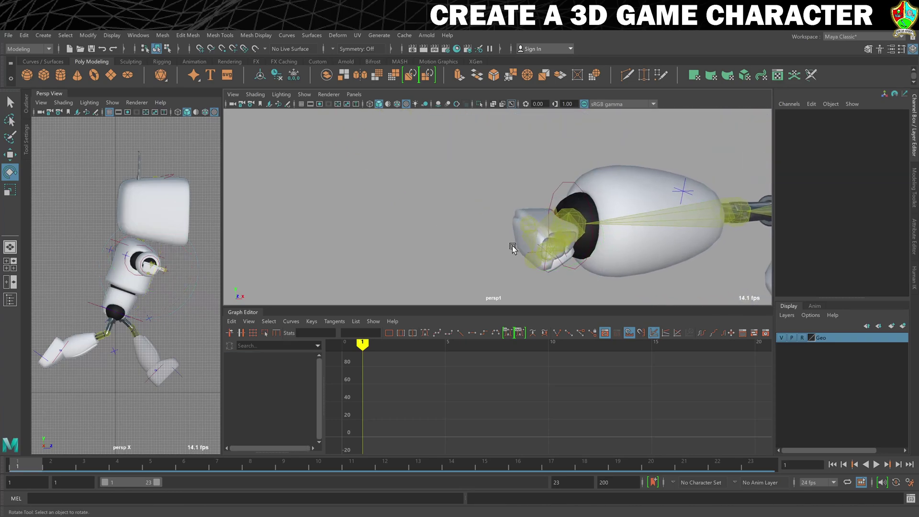
- Rotate the right hand's thumb control to fold the thumb over the curled fingers
click(526, 252)
alt+middle_drag(428, 220, 417, 205)
drag(495, 197, 532, 254)
mouse_move(536, 255)
mouse_down()
mouse_move(554, 269)
mouse_move(529, 267)
mouse_move(543, 231)
mouse_move(544, 247)
mouse_up()
- Curl the left hand into a fist by rotating its middle finger control to about 15, -15 and -158 in X, Y and Z
alt+drag(458, 241, 539, 240)
click(440, 227)
drag(443, 195, 446, 249)
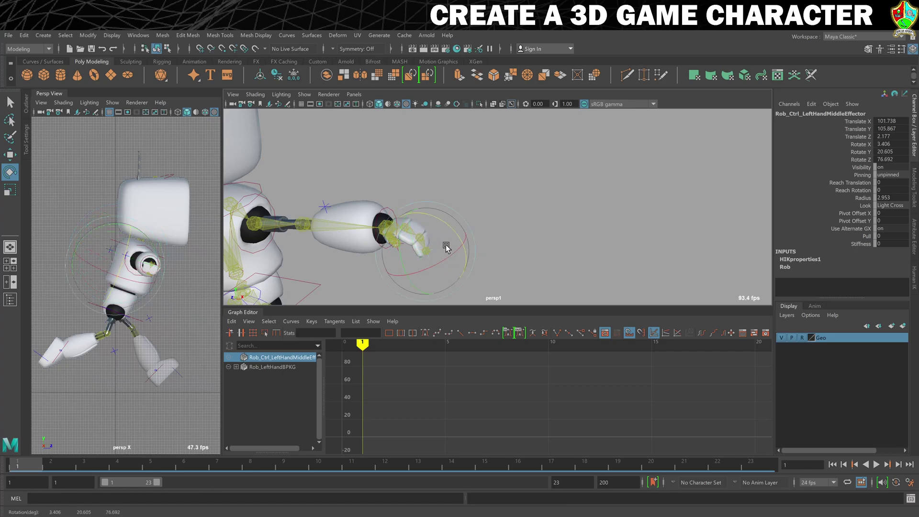
drag(428, 218, 433, 237)
scroll(433, 235, up, 3)
alt+middle_drag(433, 233, 511, 177)
drag(493, 173, 516, 220)
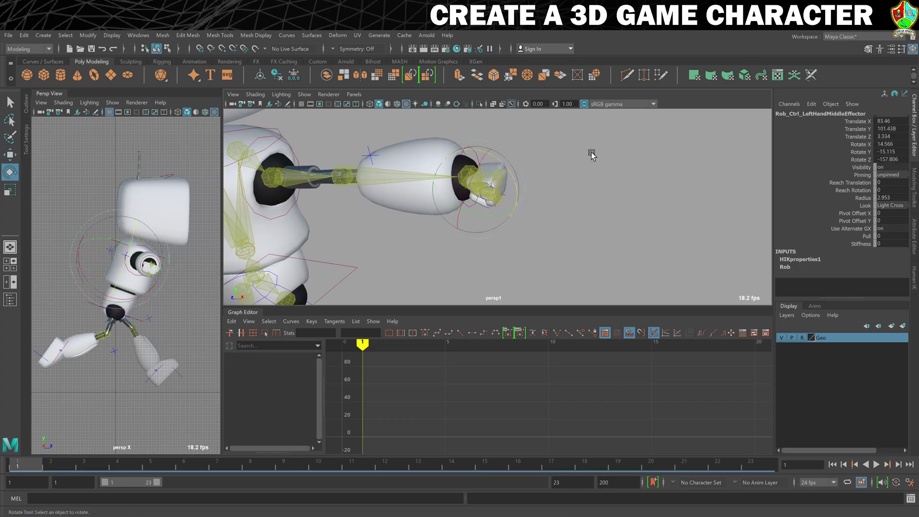
click(591, 154)
- Rotate the left hand's thumb control to fold the thumb in against the fist
scroll(570, 176, up, 2)
click(518, 192)
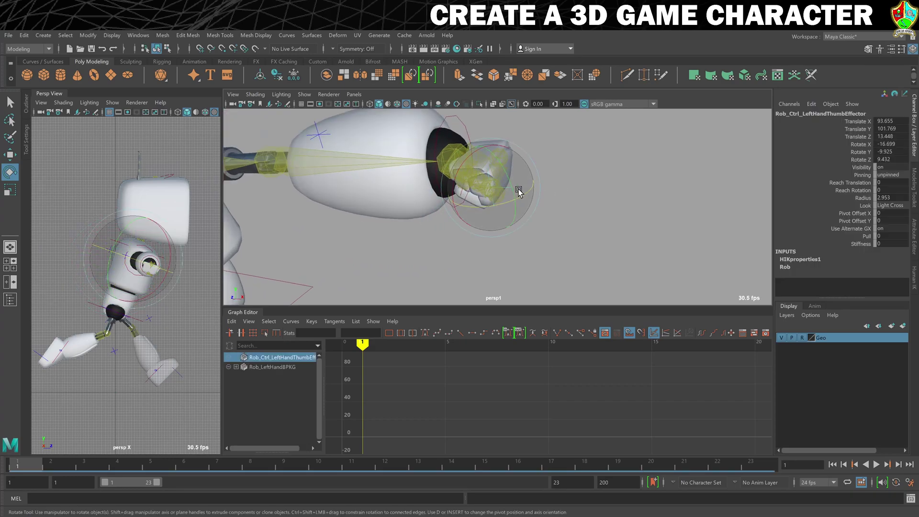
drag(531, 173, 393, 192)
click(576, 179)
scroll(550, 187, down, 5)
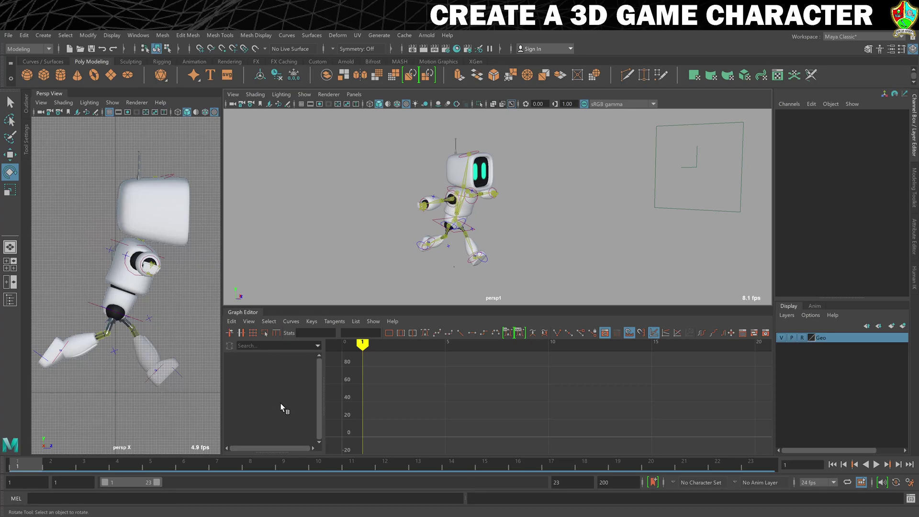
- At frame 1, swing the right arm down beside the body by rotating its shoulder control to about 65, 69 and 55 in X, Y and Z
click(129, 271)
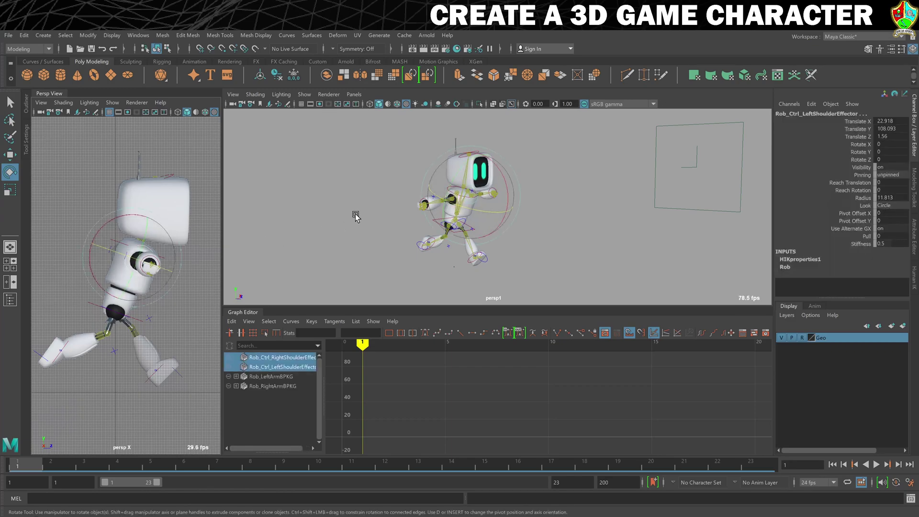
scroll(537, 227, up, 5)
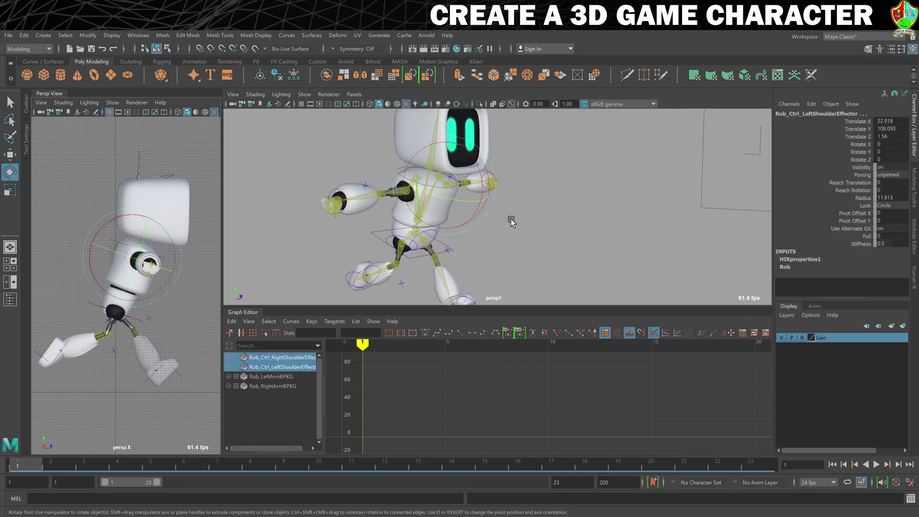
click(379, 204)
drag(379, 176, 351, 221)
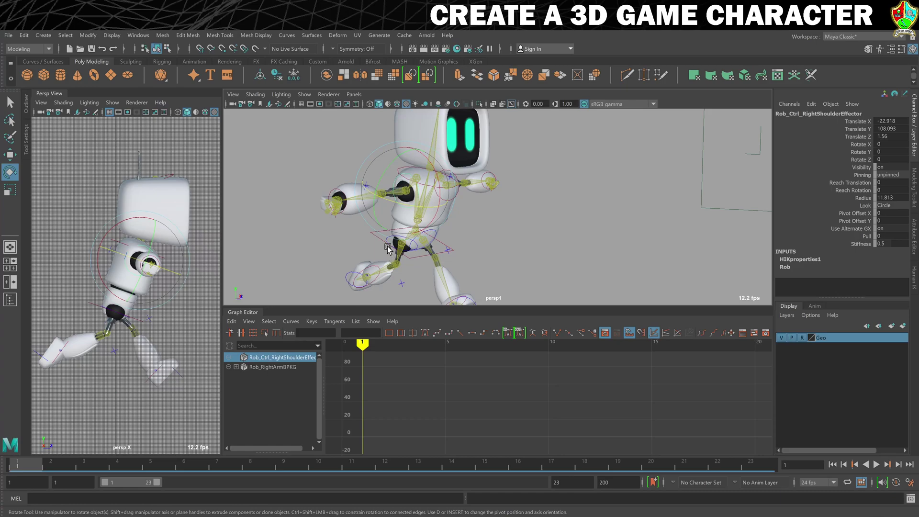
drag(395, 157, 404, 220)
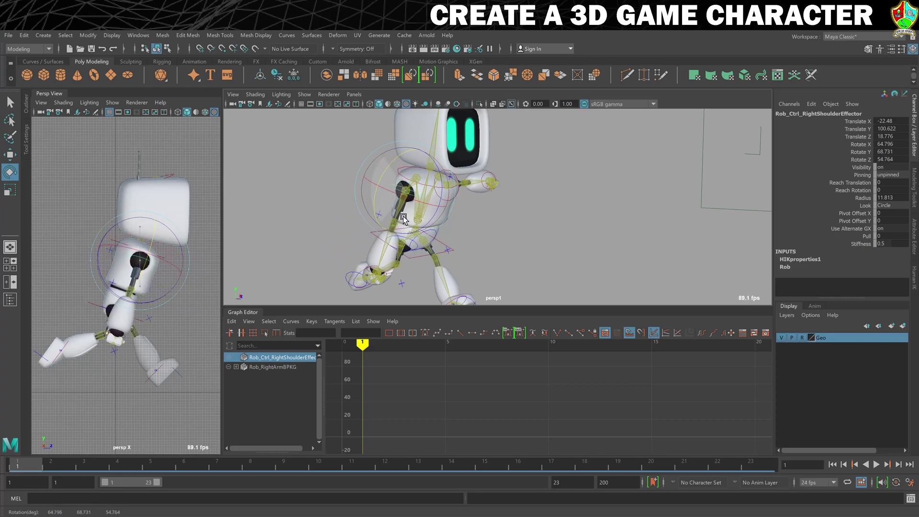
click(530, 228)
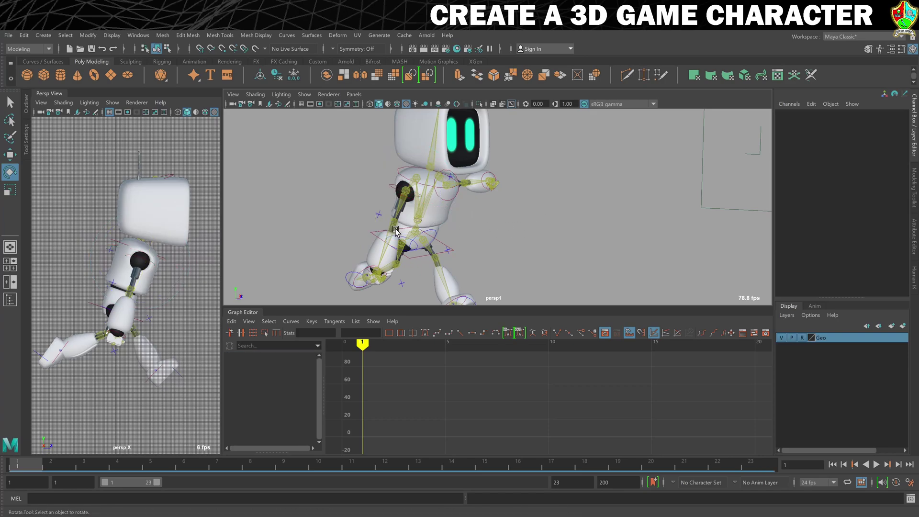
- Bend the right forearm forward at the elbow to a Rotate Z of about 111
click(393, 222)
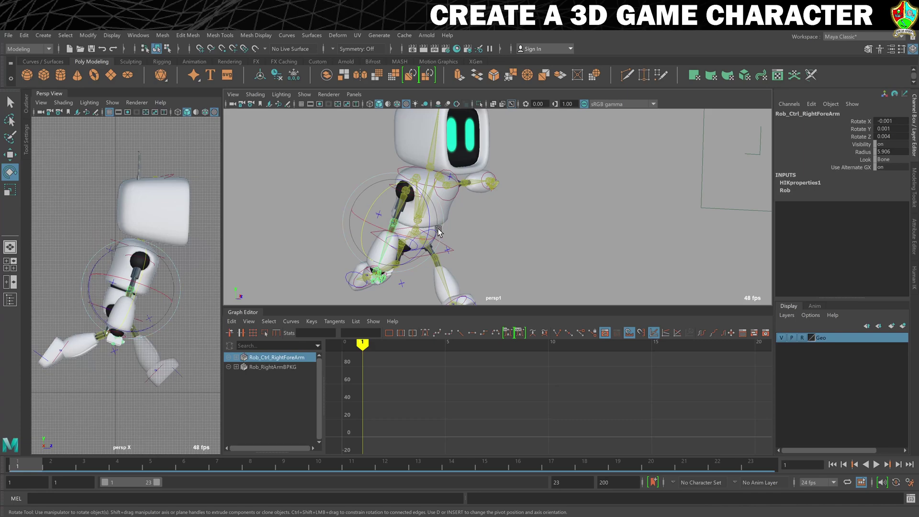
drag(439, 231, 374, 179)
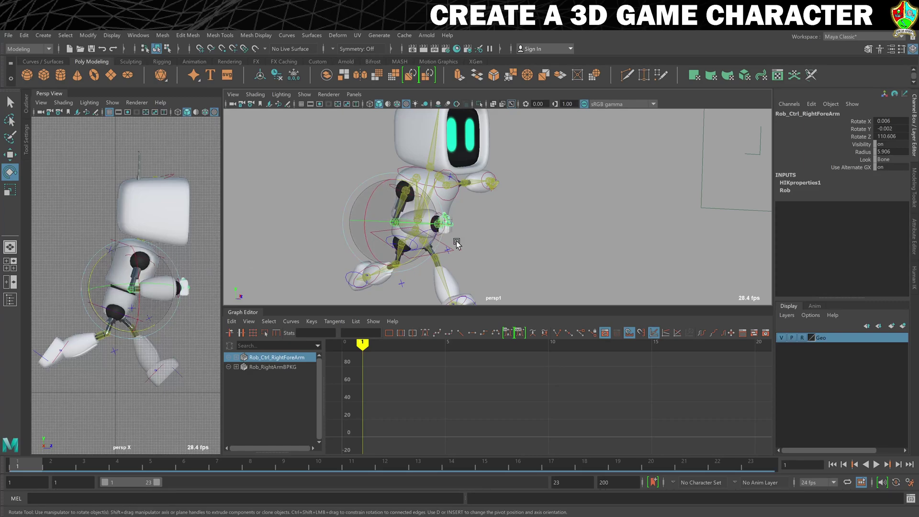
click(529, 253)
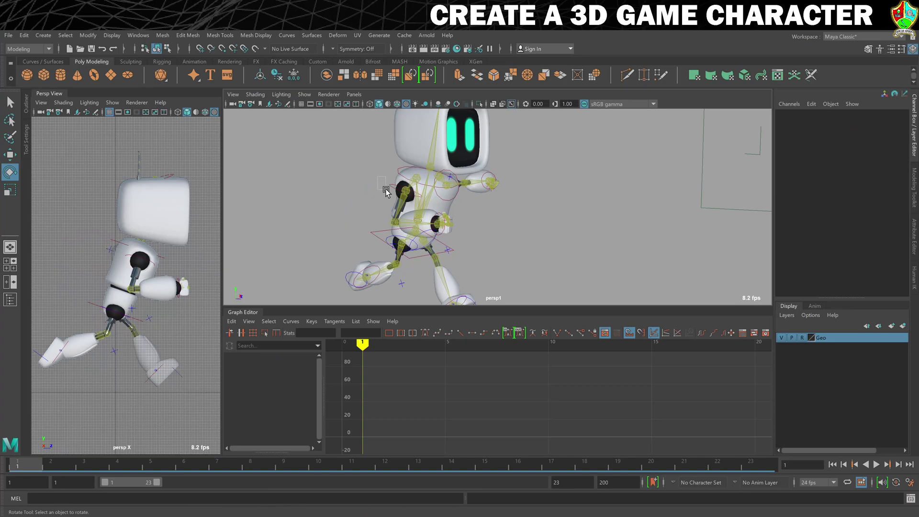
- Adjust the right shoulder control's rotation to about 15, 60 and 11 in X, Y and Z
click(390, 191)
drag(394, 197, 409, 226)
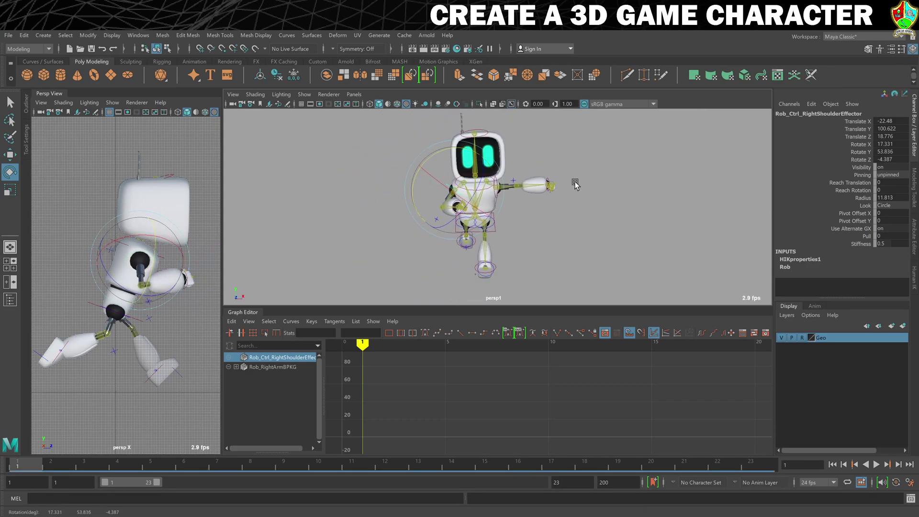
click(889, 144)
key(Tab)
drag(459, 211, 431, 159)
drag(148, 234, 155, 235)
drag(433, 186, 442, 194)
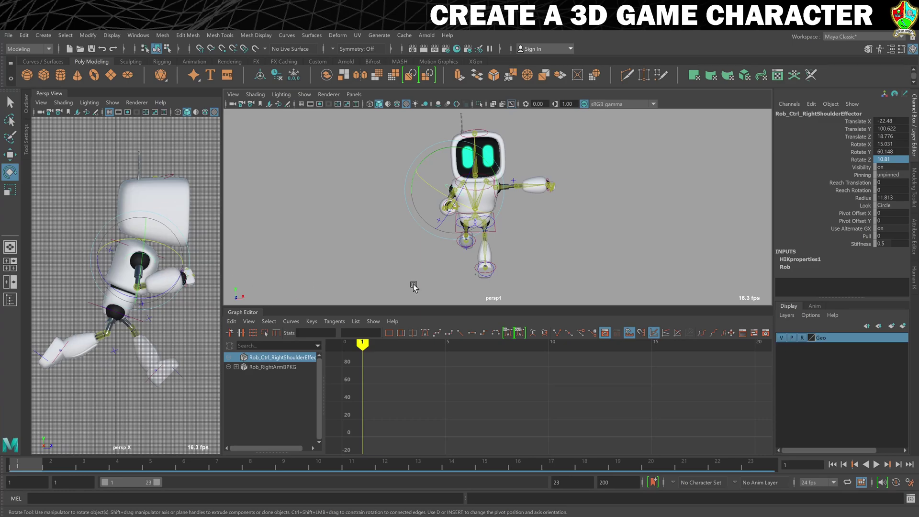
- Reset the right forearm control's X, Y and Z rotations to 0
click(601, 240)
scroll(462, 197, up, 2)
alt+drag(461, 197, 531, 197)
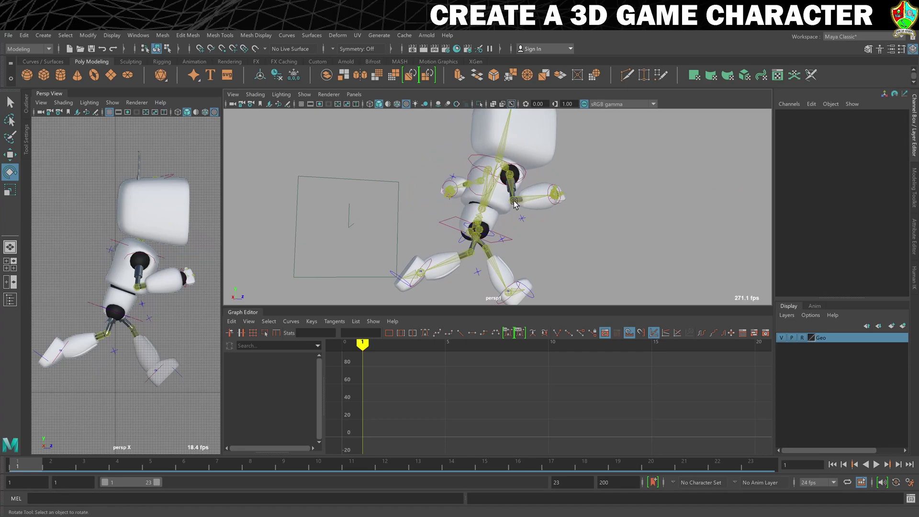
click(514, 204)
drag(890, 121, 896, 129)
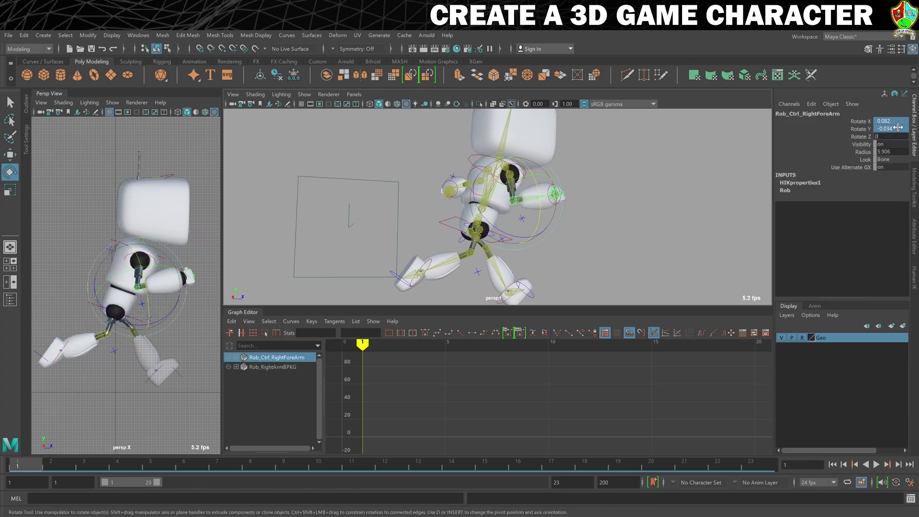
text(0)
key(Return)
- Key the right shoulder control at frame 1
alt+drag(575, 249, 558, 222)
click(608, 221)
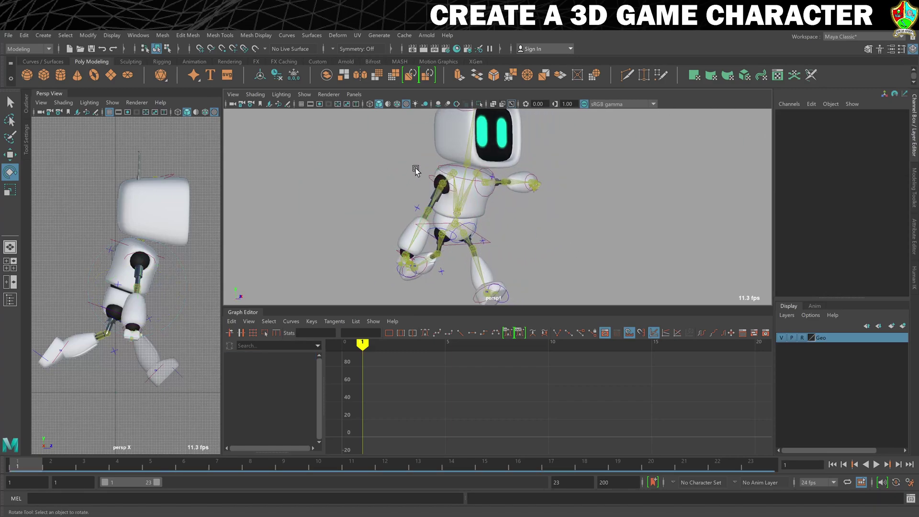
click(427, 181)
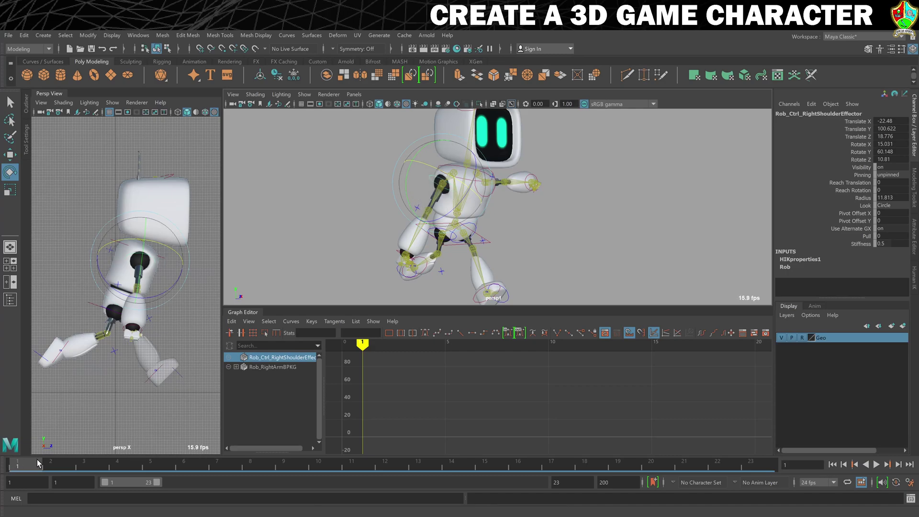
key(s)
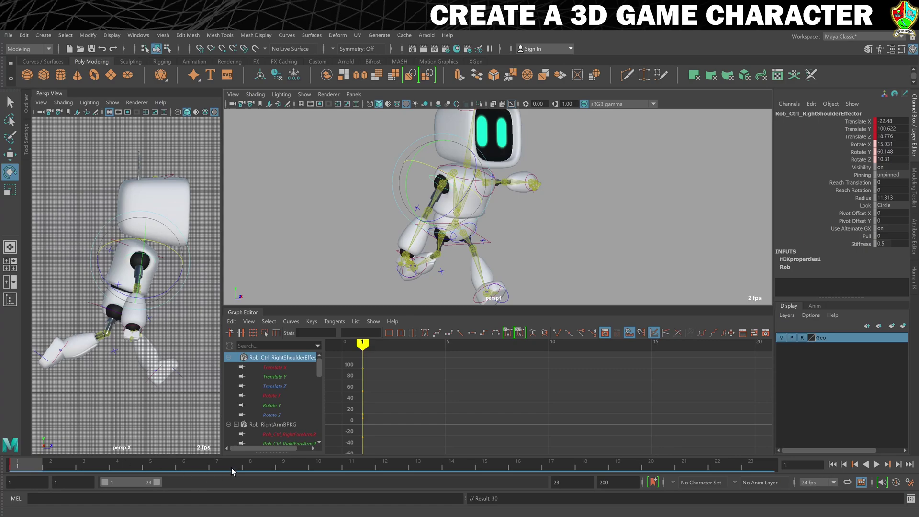
- At frame 9, swing the right arm straight back by rotating its shoulder control to about 74, -1 and 76 in X, Y and Z
click(286, 468)
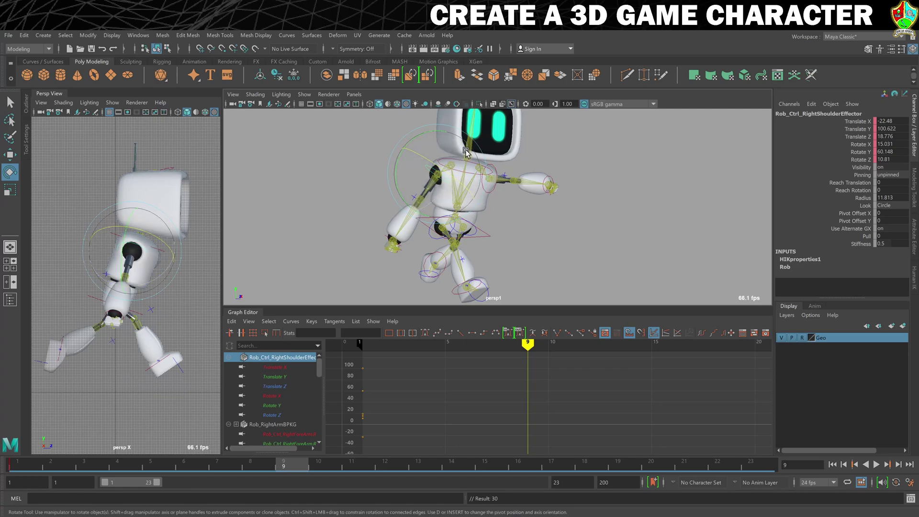
drag(467, 152, 434, 209)
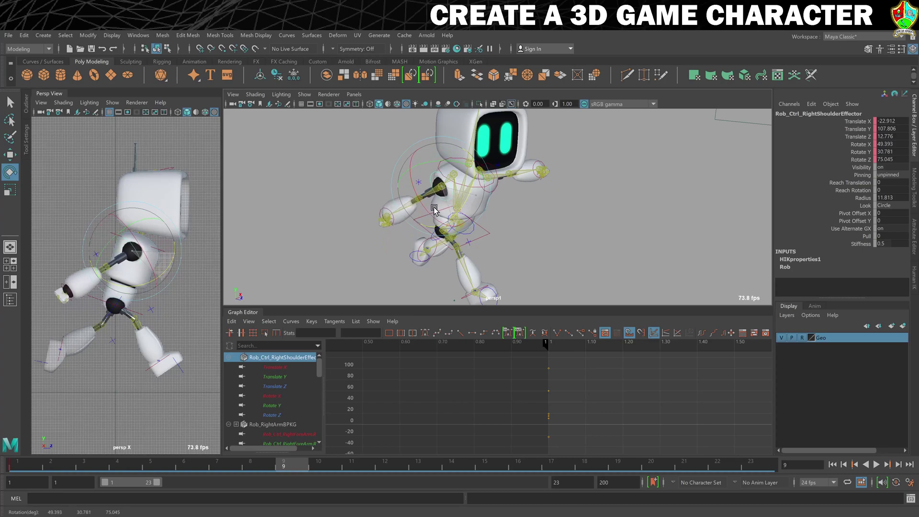
drag(424, 166, 413, 170)
alt+drag(512, 211, 536, 215)
drag(154, 279, 99, 278)
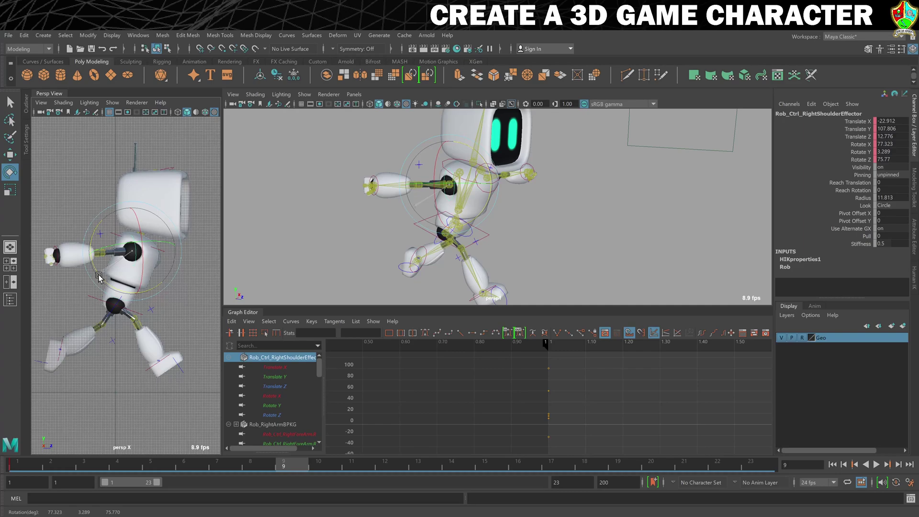
drag(119, 243, 122, 243)
drag(139, 230, 139, 227)
drag(95, 263, 96, 259)
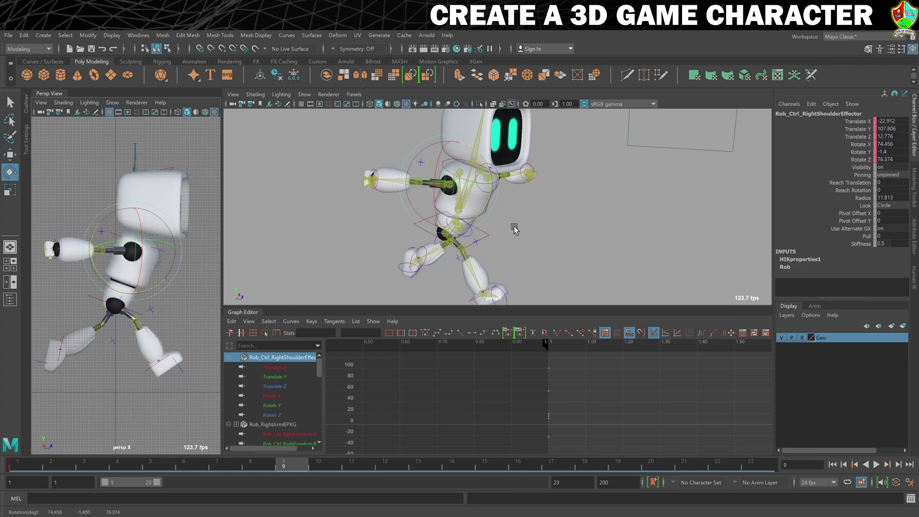
alt+drag(524, 226, 413, 226)
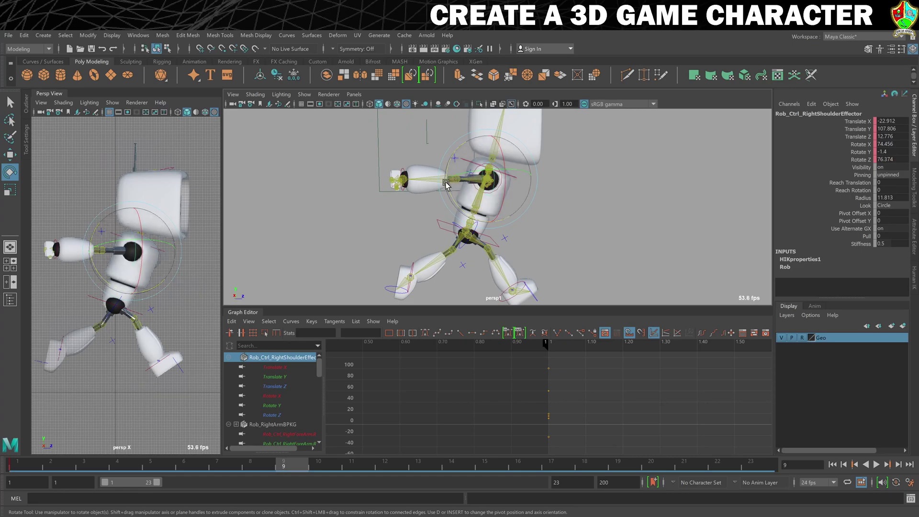
- Key the right shoulder control's straight-back pose at frames 9 and 12
key(s)
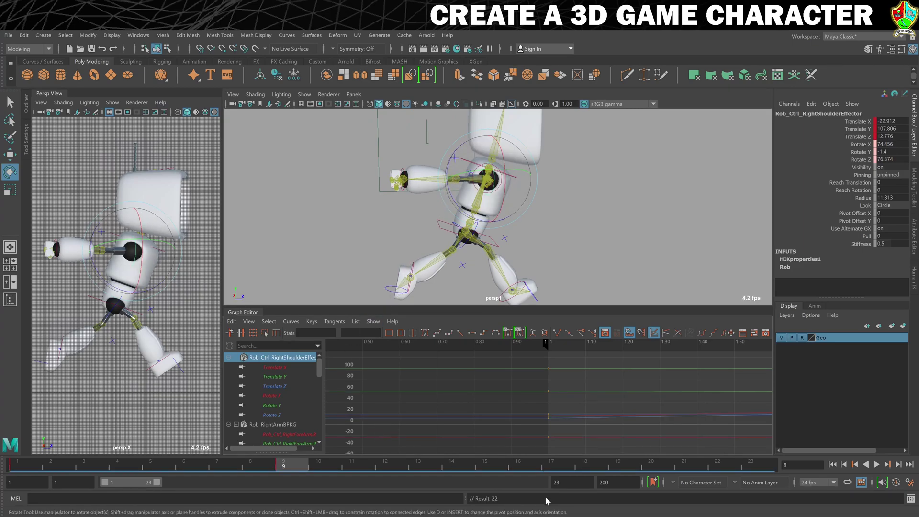
click(390, 466)
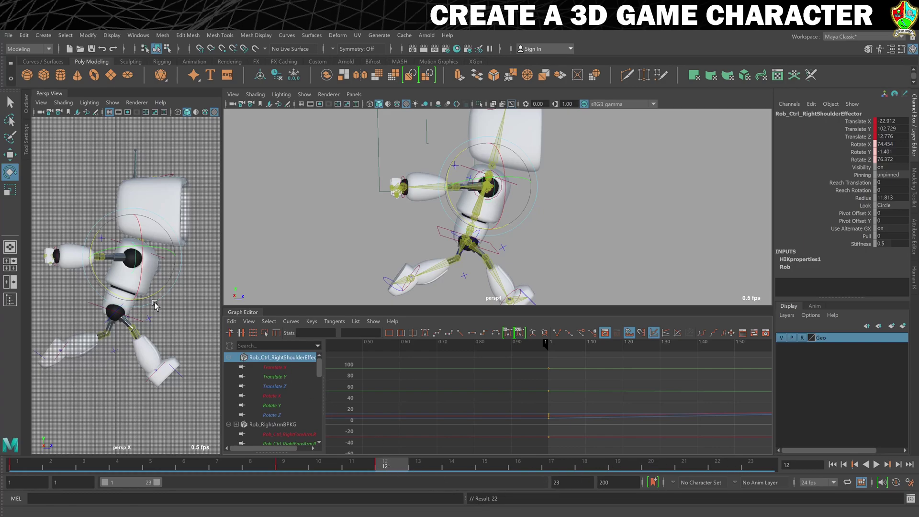
- Copy the right shoulder control's frame 1 key and paste it at frames 20 and 23
click(19, 464)
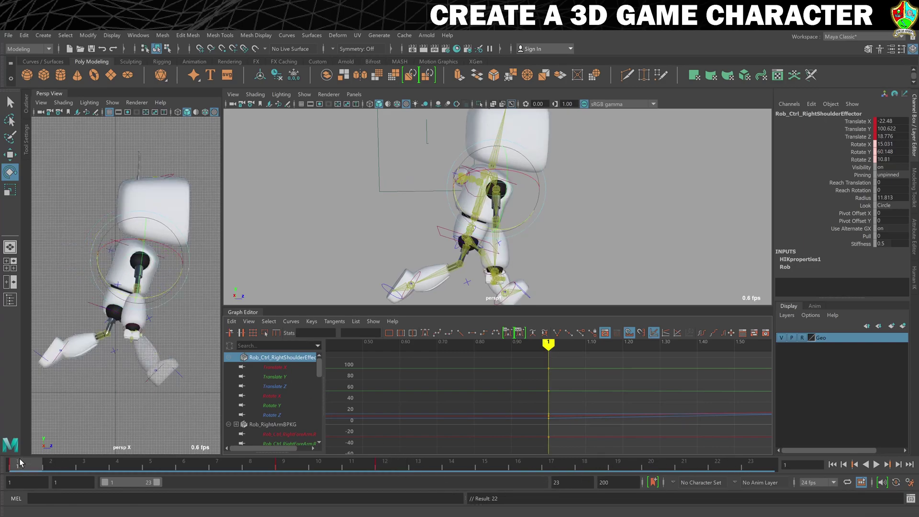
right_click(19, 461)
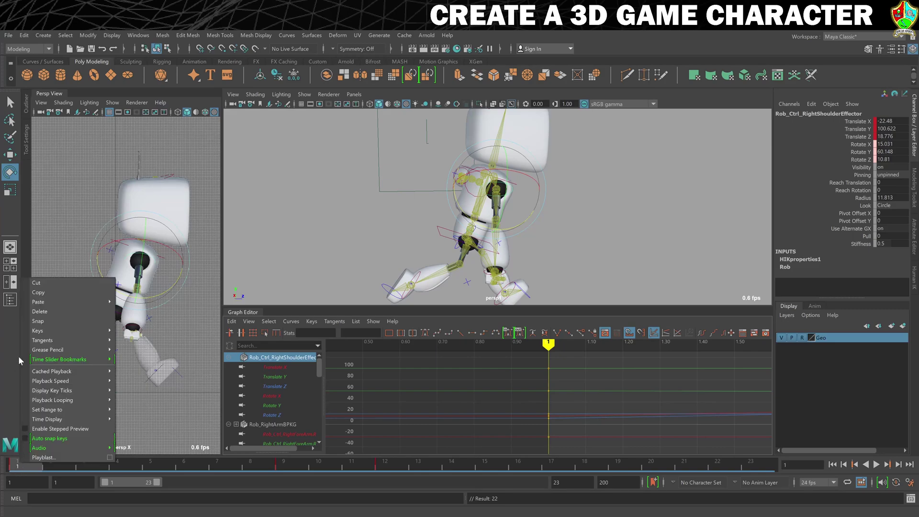
click(50, 292)
click(650, 464)
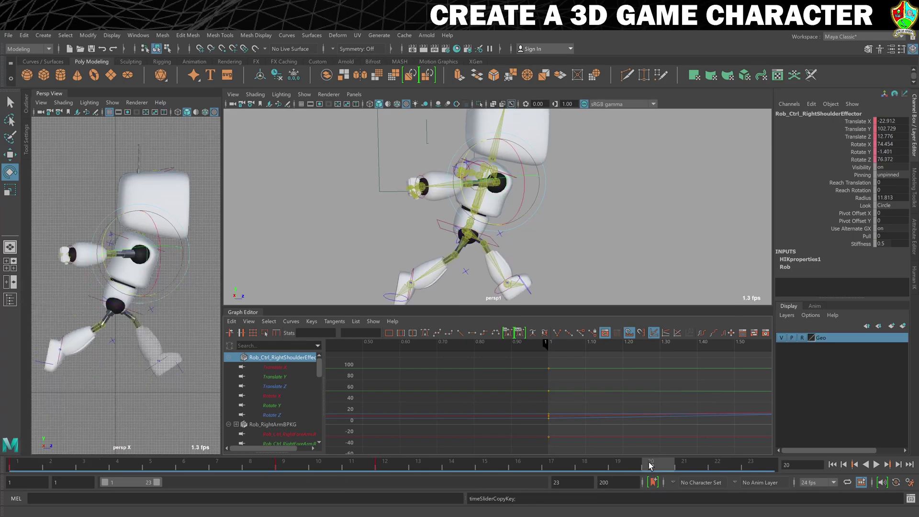
right_click(650, 464)
mouse_move(686, 300)
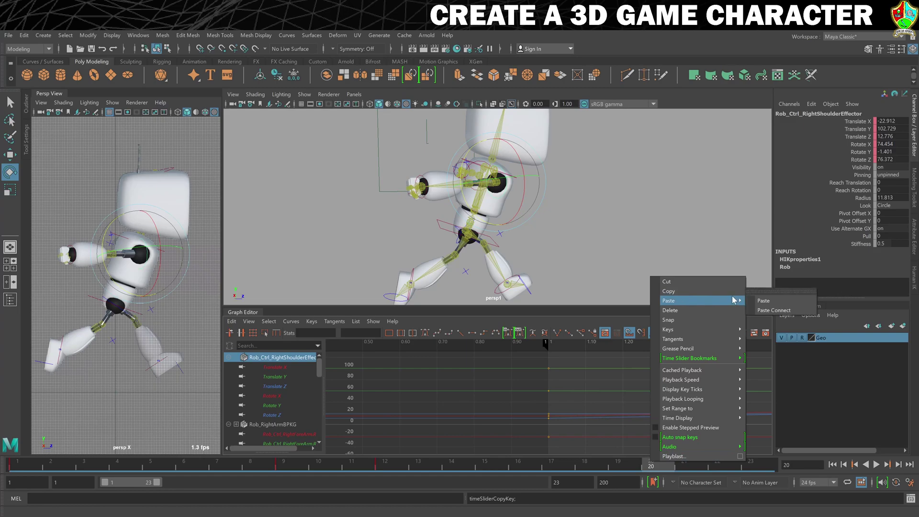
click(761, 302)
click(761, 467)
right_click(761, 467)
mouse_move(813, 304)
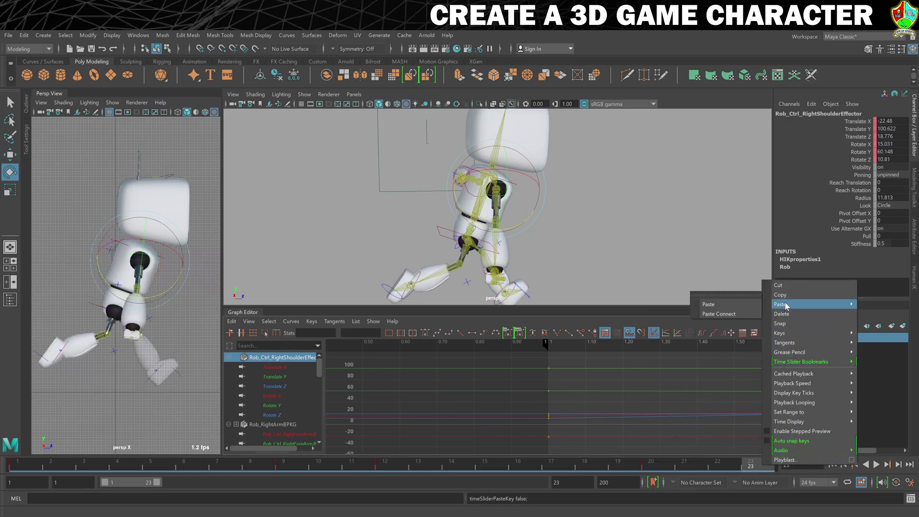
click(740, 307)
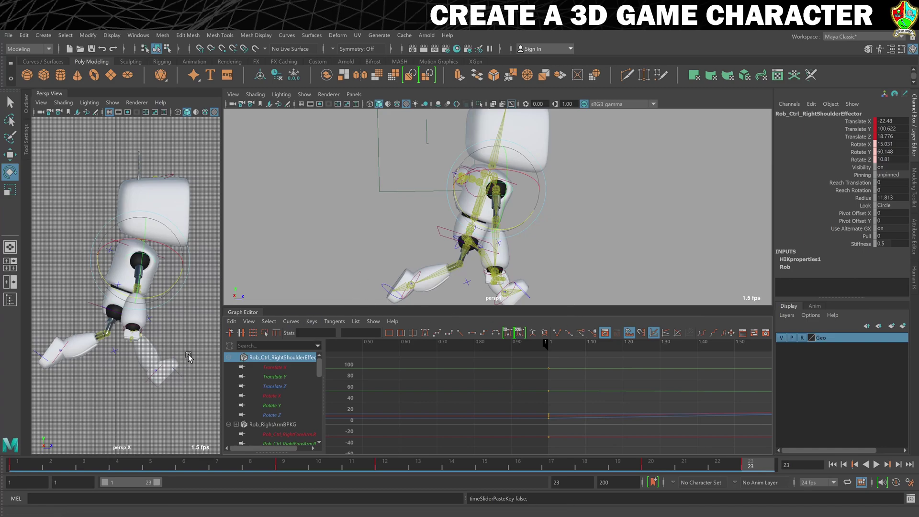
- Play back the run cycle and check the right arm's swing from the side and front
click(188, 356)
click(876, 464)
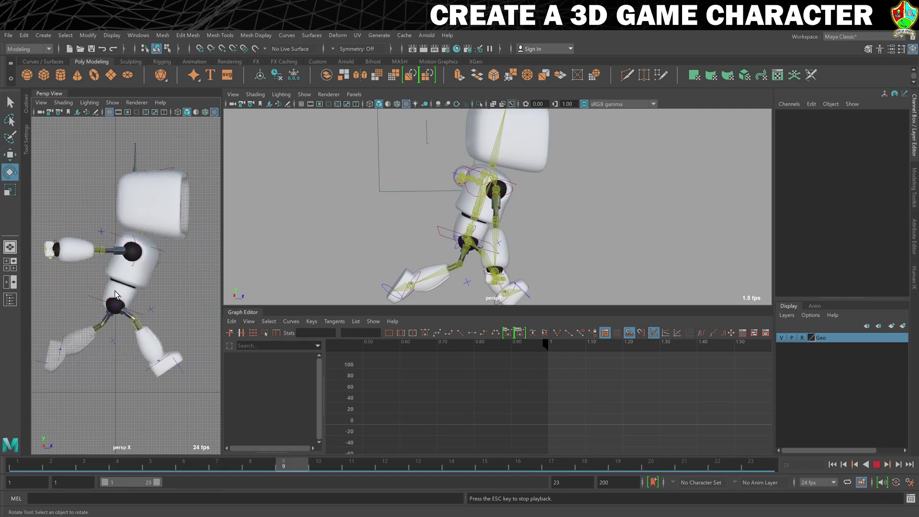
click(616, 219)
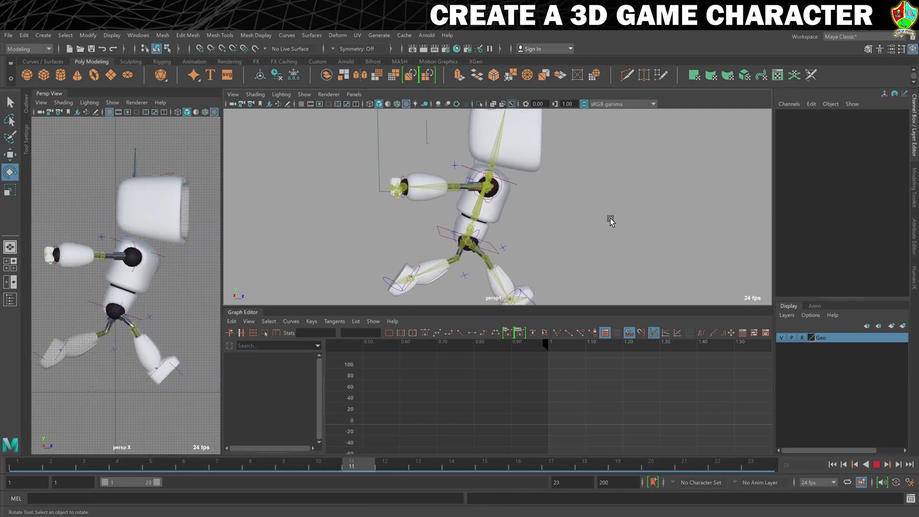
alt+drag(619, 222, 568, 217)
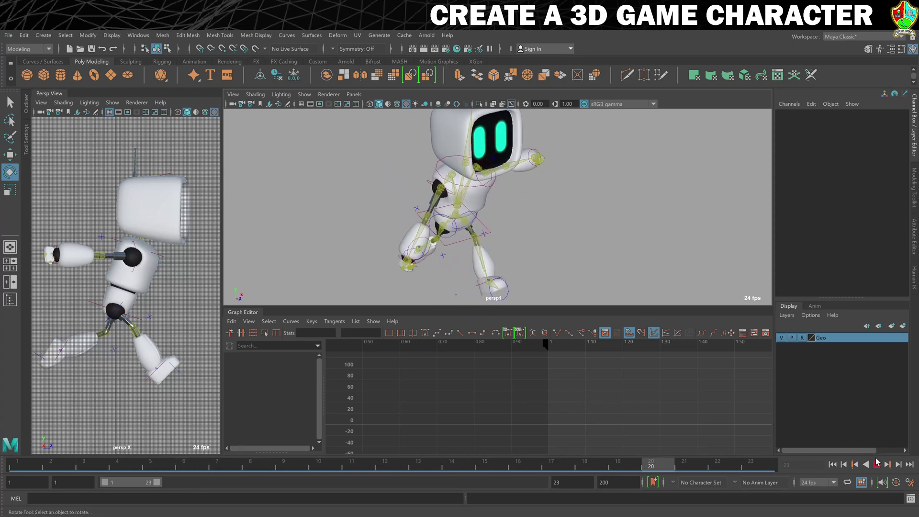
click(876, 463)
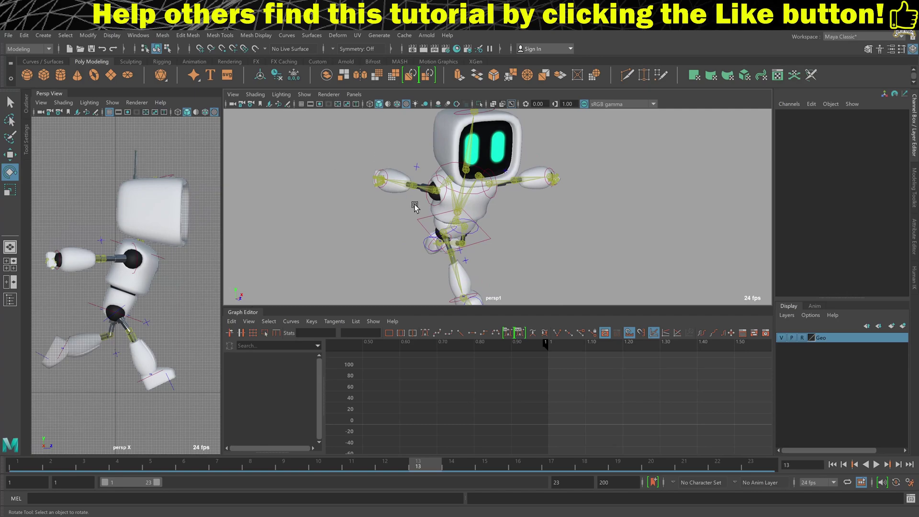
- At frame 1, bend the right forearm control forward to about 102 in Rotate Z and key it
click(412, 187)
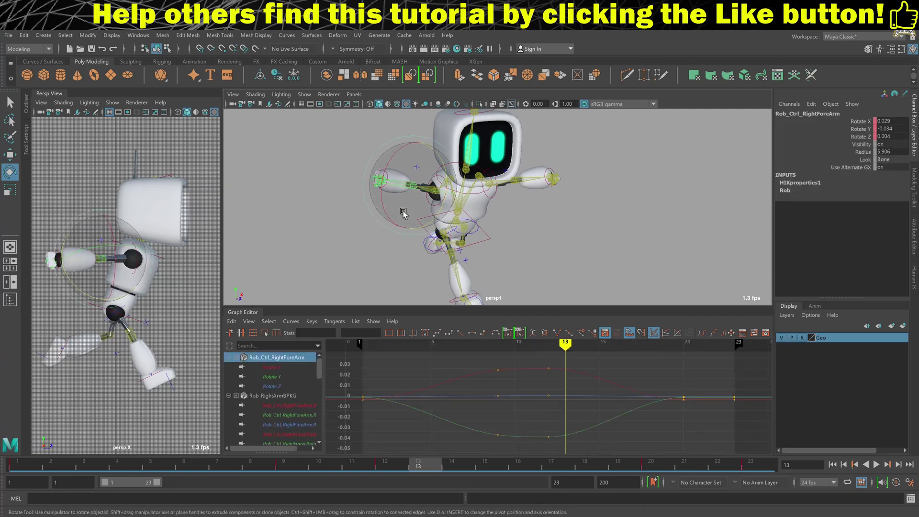
drag(353, 469, 2, 472)
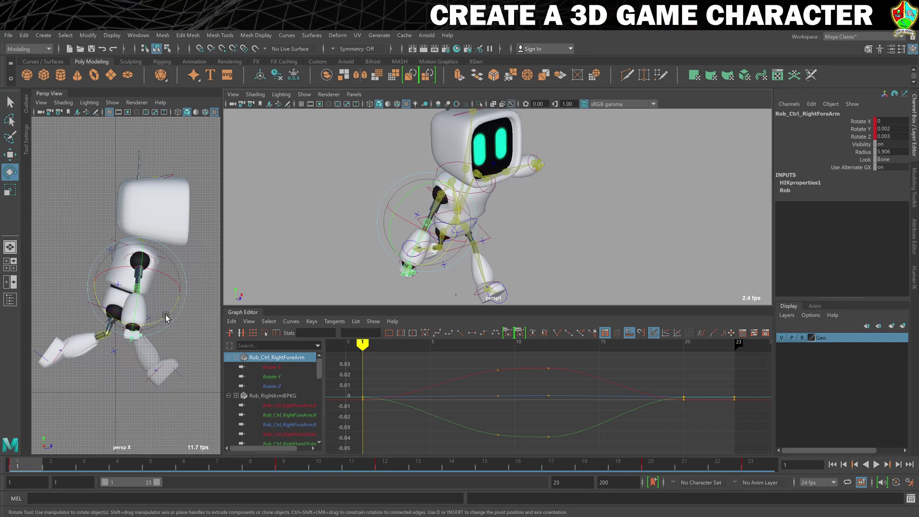
drag(147, 327, 203, 257)
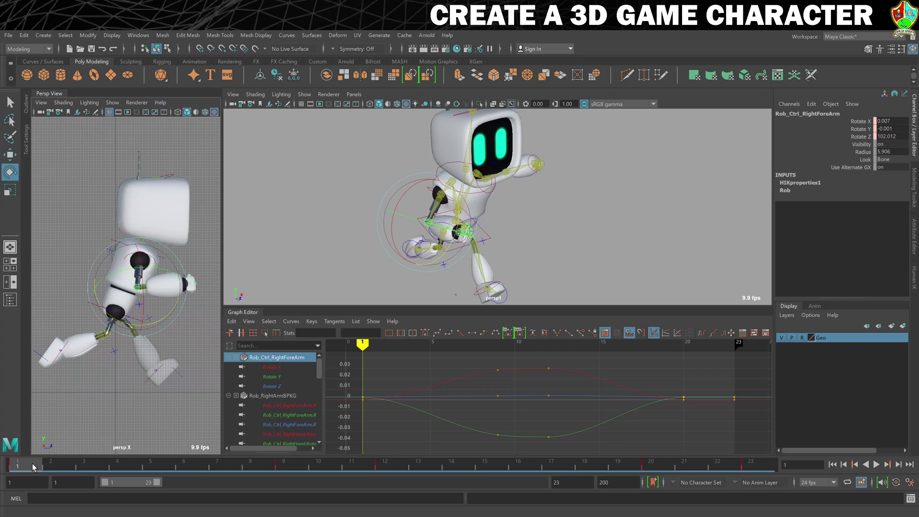
key(s)
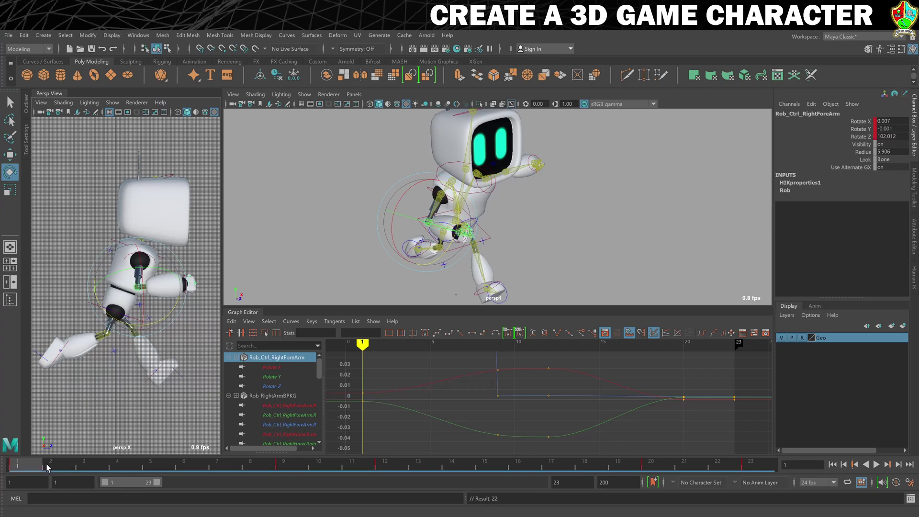
- Bend the right forearm control to about 50 in Rotate Z at frame 9 and about 44 at frame 12, keying each pose
click(283, 465)
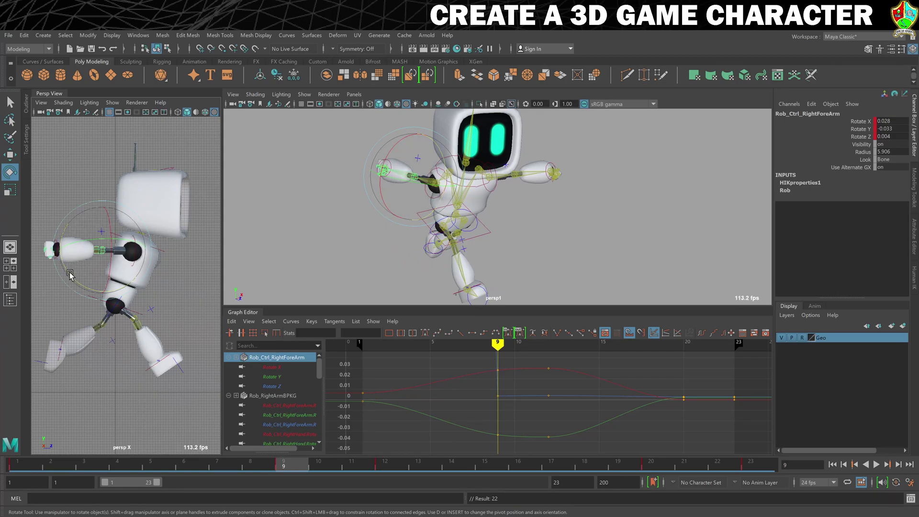
drag(69, 274, 103, 299)
key(s)
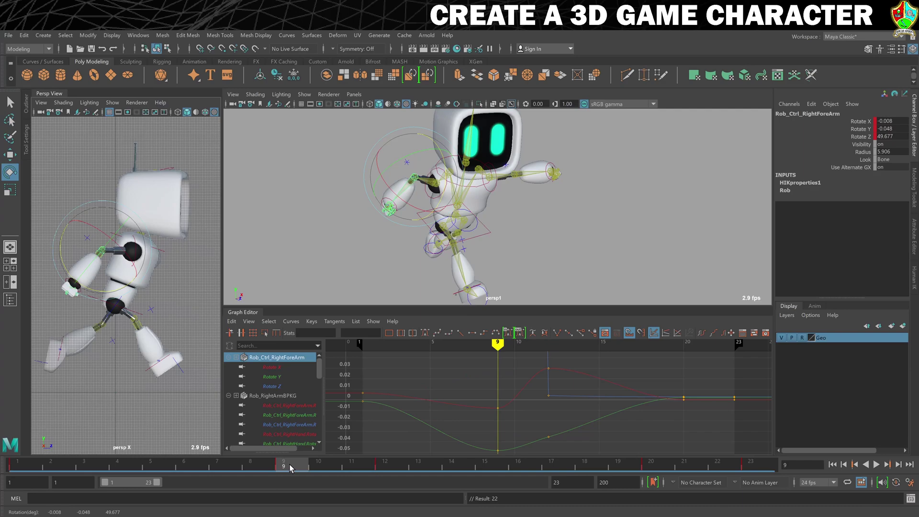
click(387, 468)
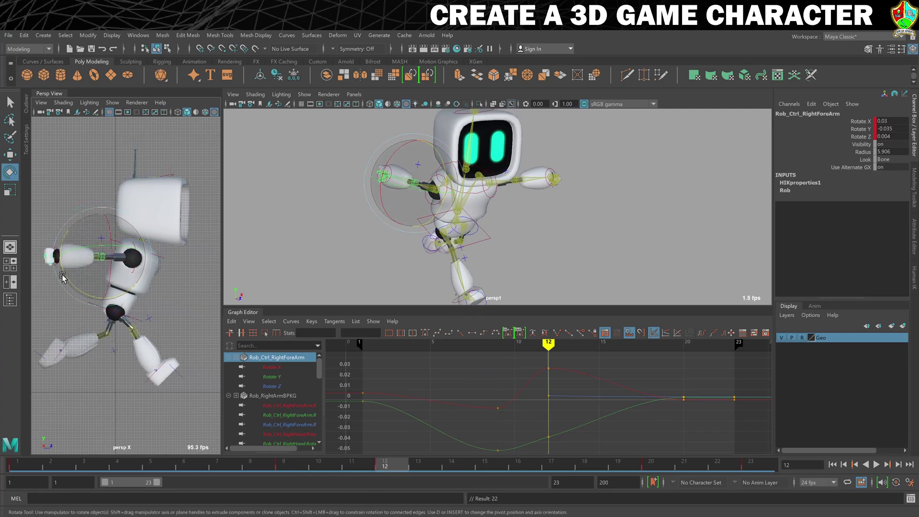
drag(66, 274, 97, 282)
key(s)
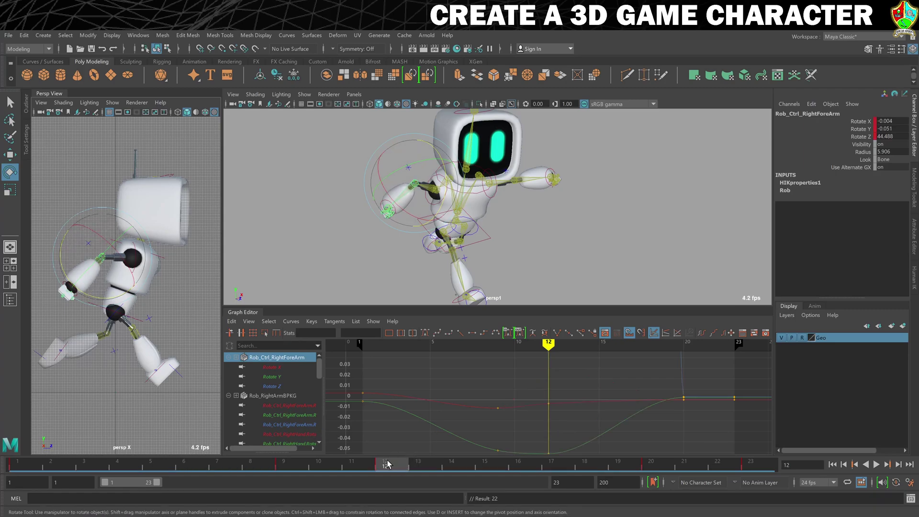
- At frame 20, bend the right forearm control to about 98 in Rotate Z and key it
click(650, 468)
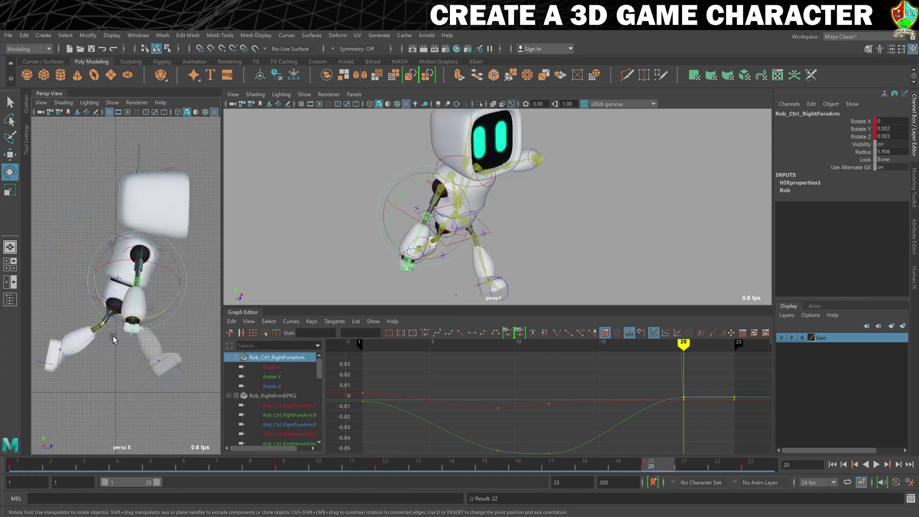
drag(111, 309, 173, 291)
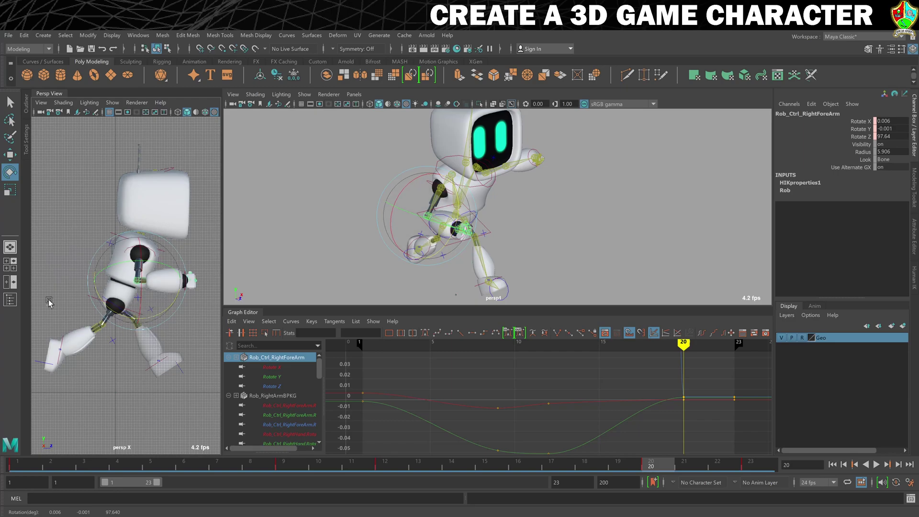
key(s)
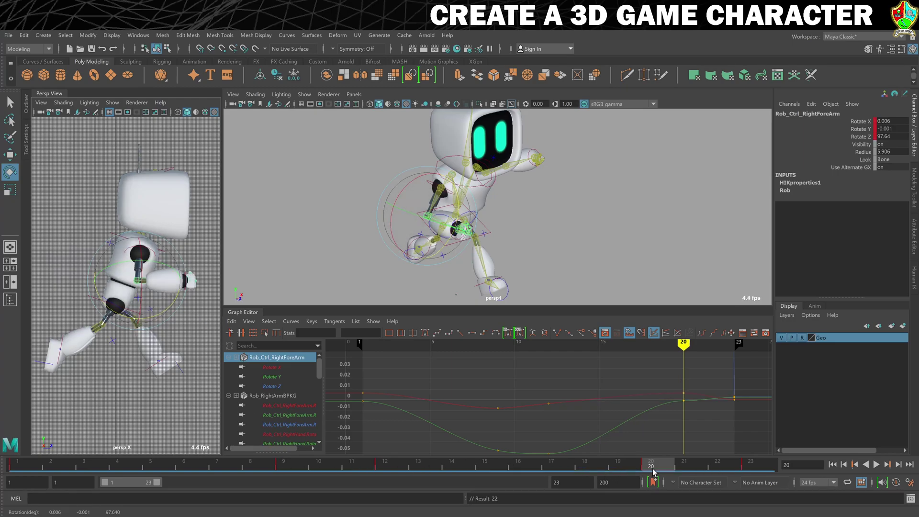
- Copy the right forearm control's frame 1 key and paste it at frame 23
click(18, 463)
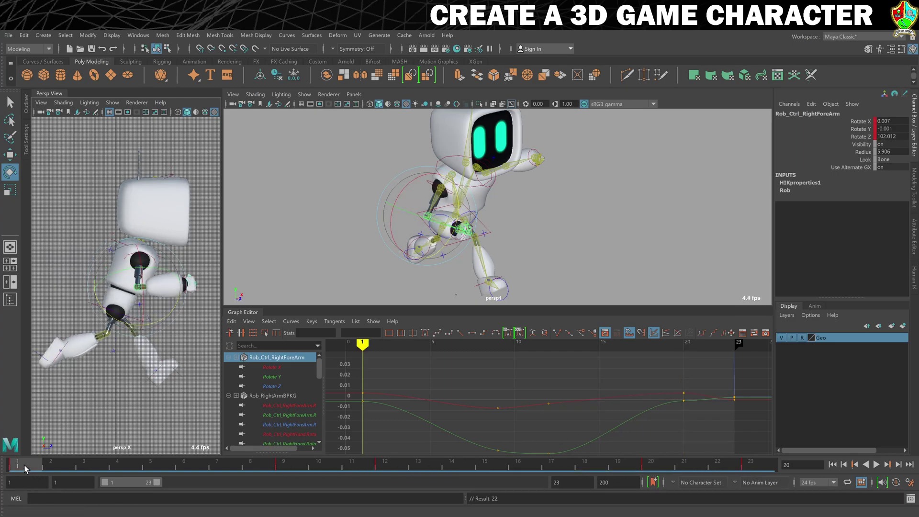
right_click(27, 464)
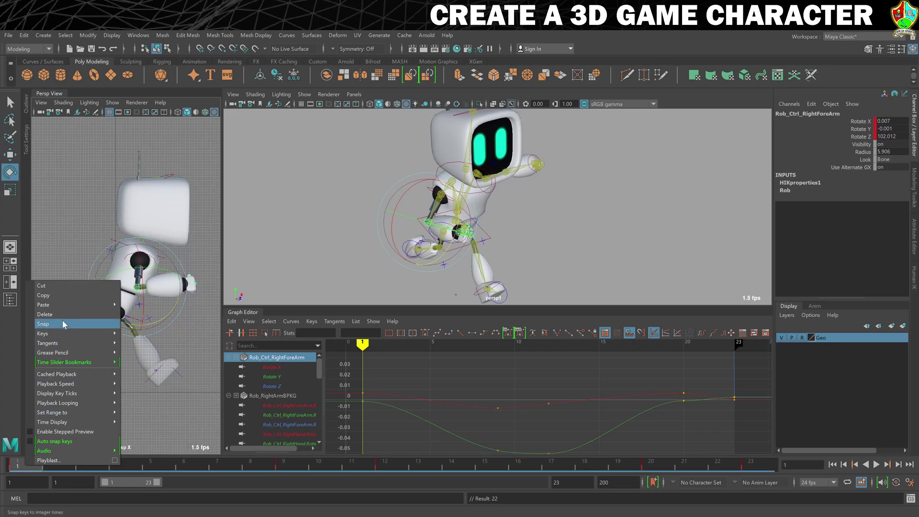
mouse_move(67, 308)
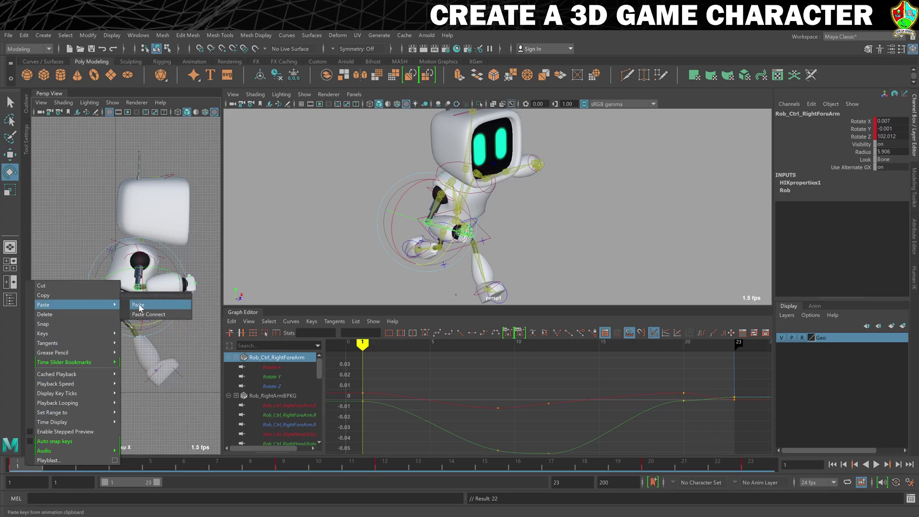
click(64, 294)
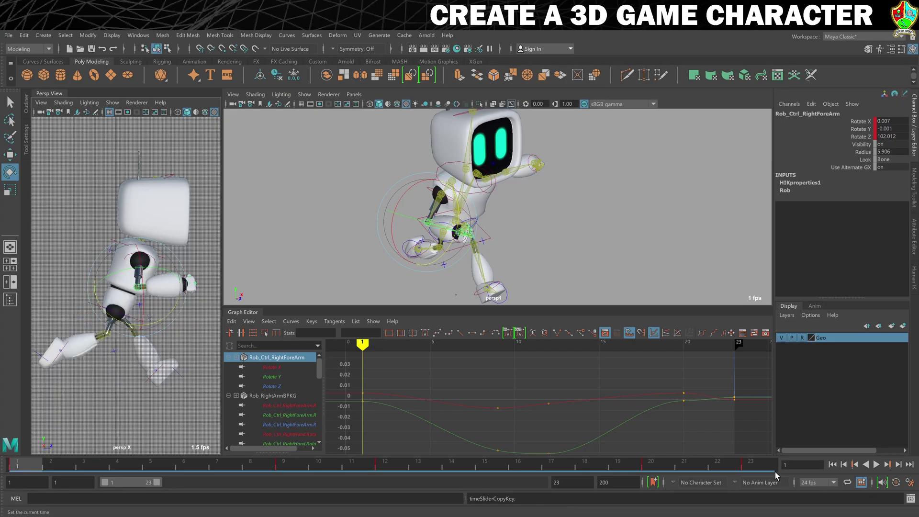
click(751, 463)
right_click(751, 464)
mouse_move(780, 303)
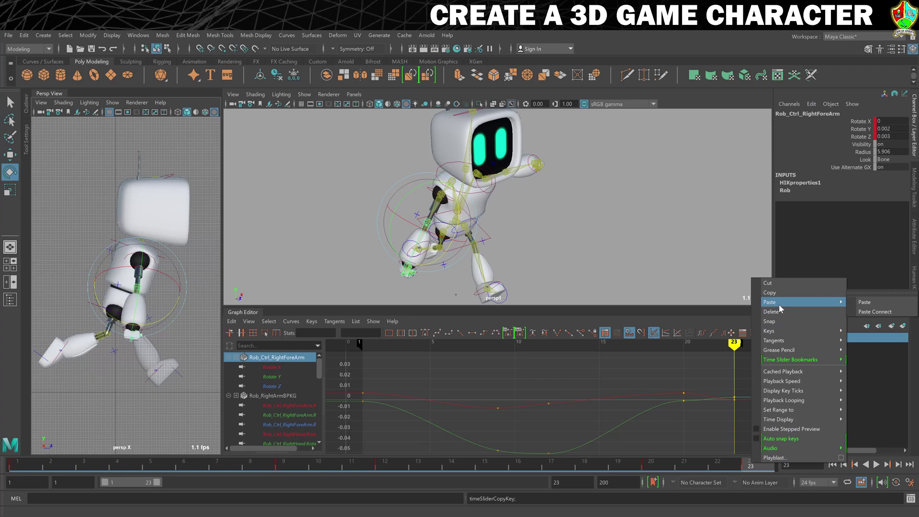
click(872, 307)
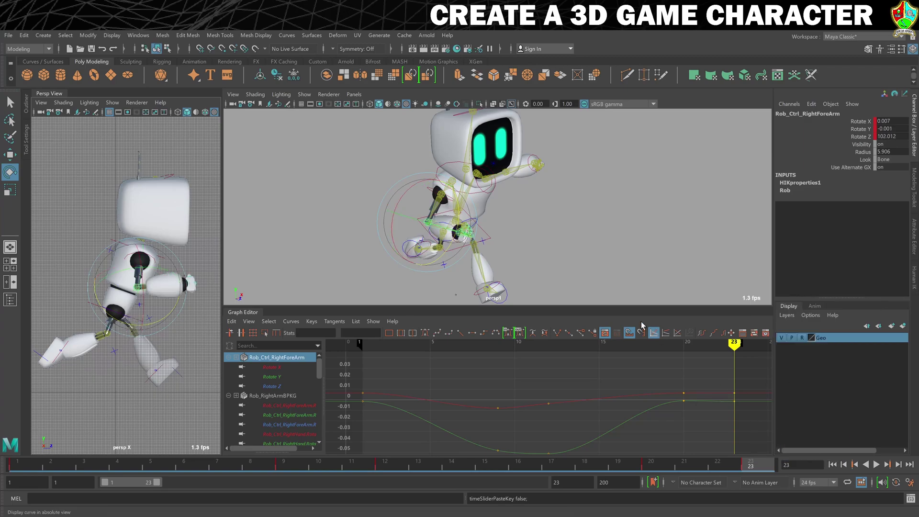
- Play back the run cycle and review the right forearm's bend from the front and side
click(160, 414)
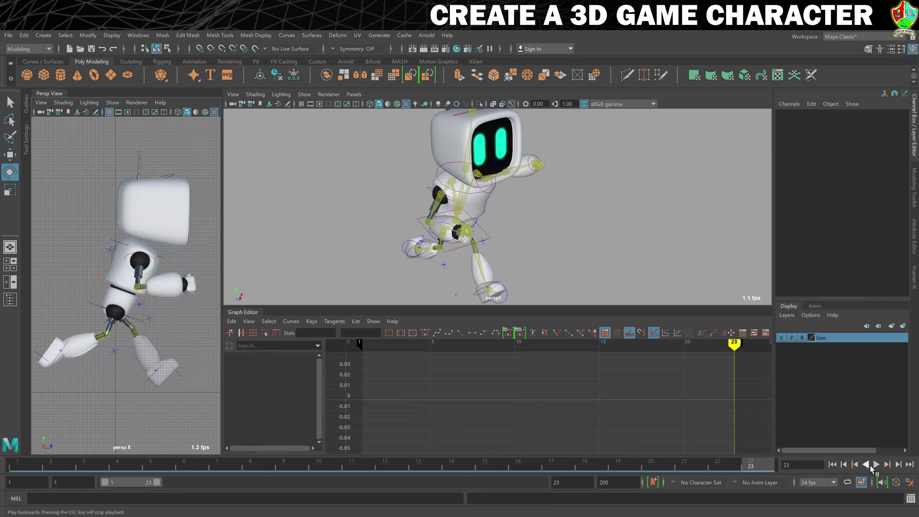
click(877, 465)
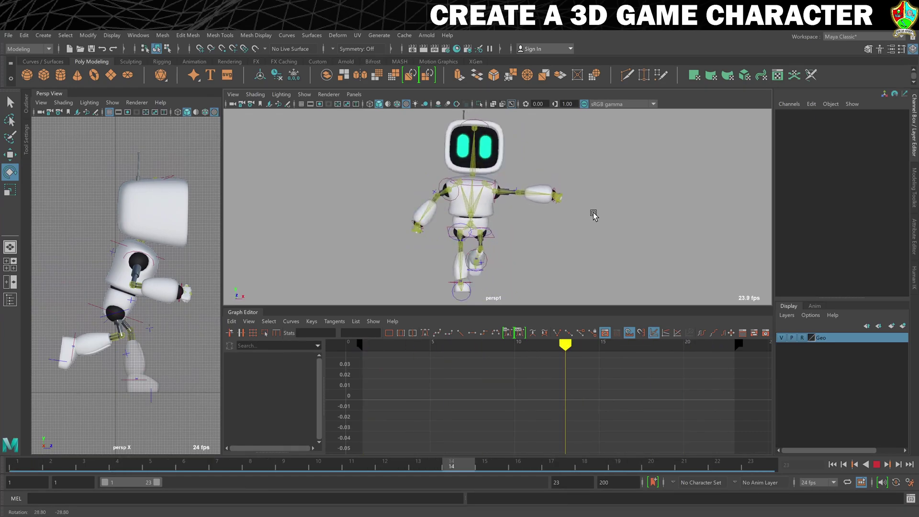
alt+drag(588, 219, 633, 222)
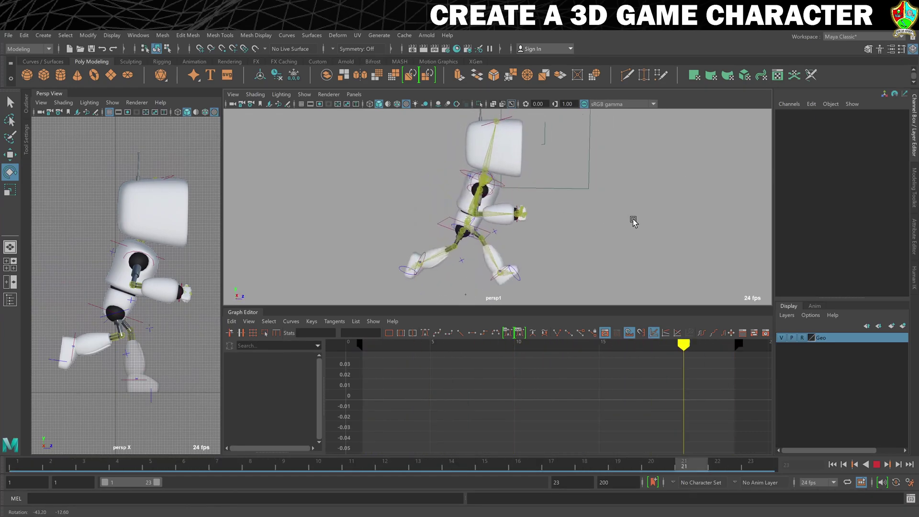
click(877, 465)
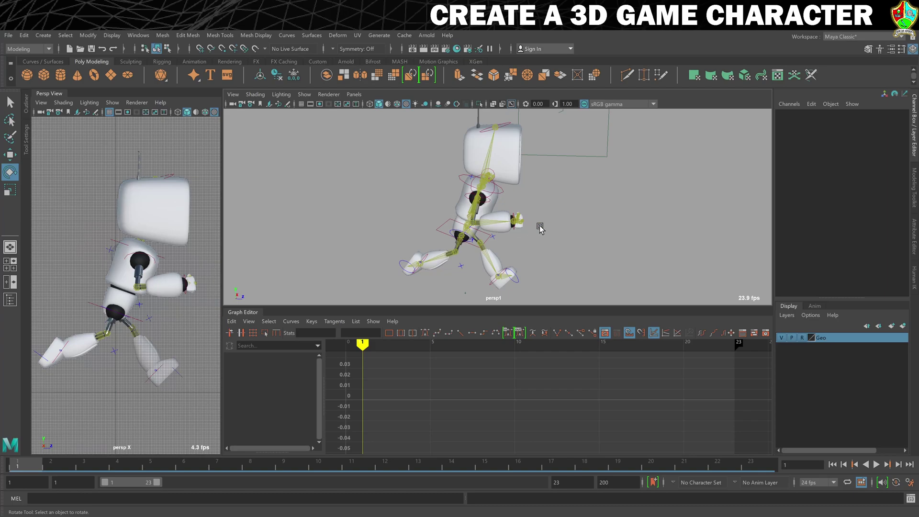
- Copy the right shoulder control's key at frame 12 and paste it onto the left shoulder control at frame 1
alt+drag(635, 212, 599, 206)
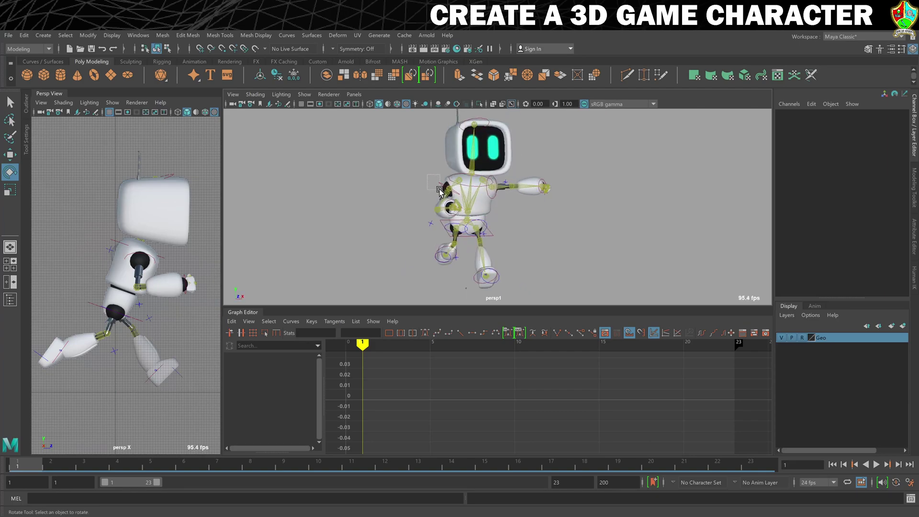
click(438, 189)
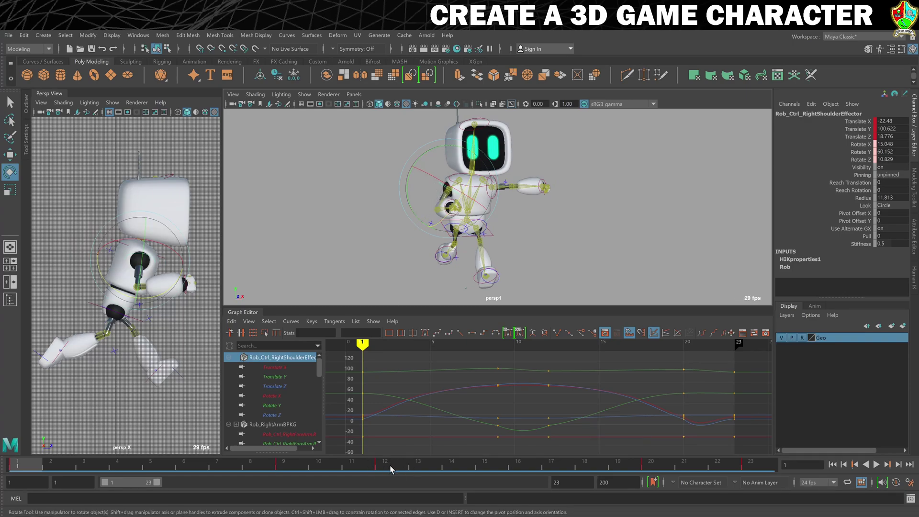
click(390, 466)
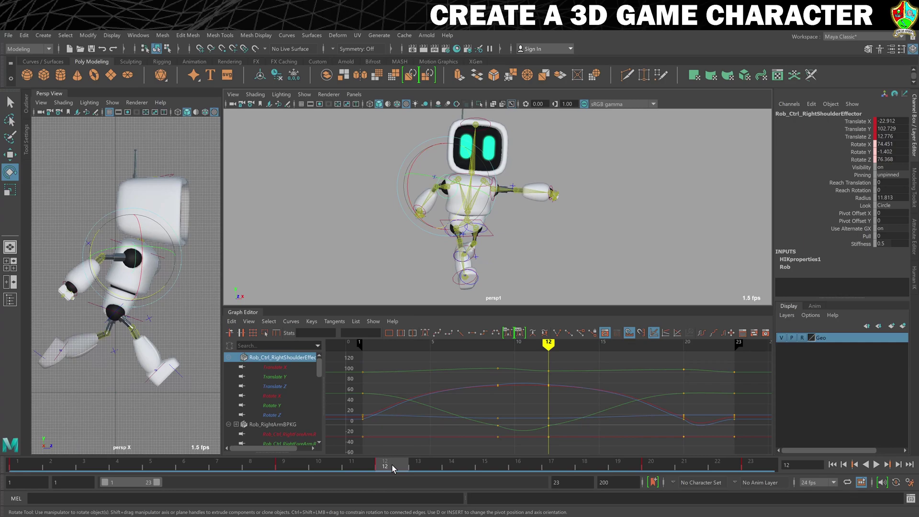
right_click(392, 464)
click(423, 296)
mouse_move(580, 220)
alt+mouse_down()
mouse_move(560, 221)
mouse_move(573, 221)
alt+mouse_up()
click(574, 220)
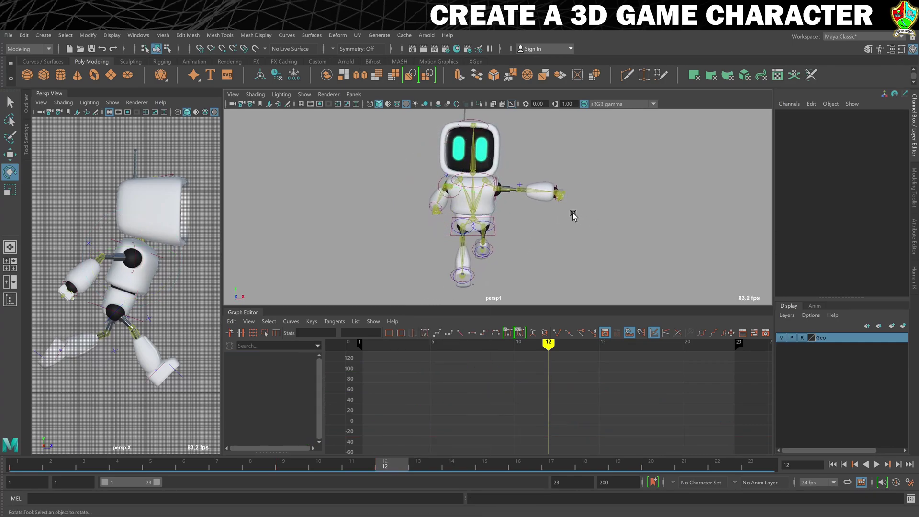
click(491, 197)
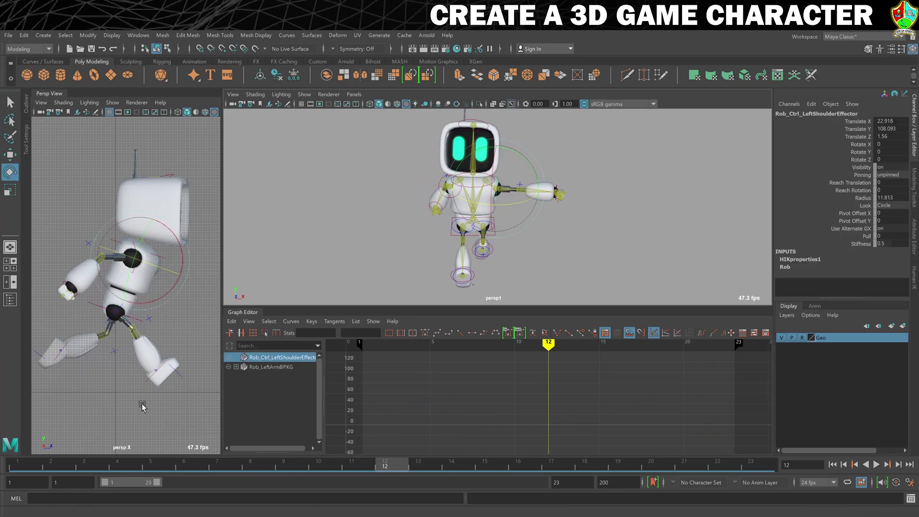
click(22, 464)
right_click(21, 463)
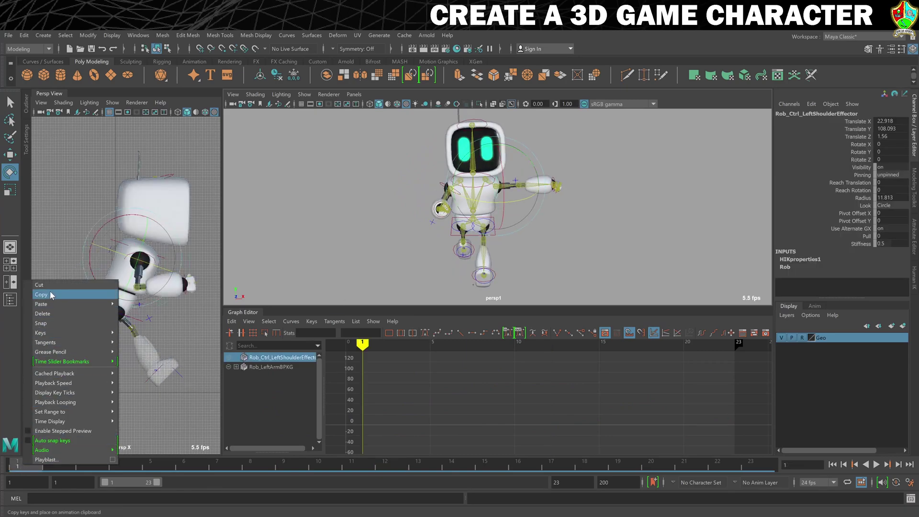
mouse_move(53, 303)
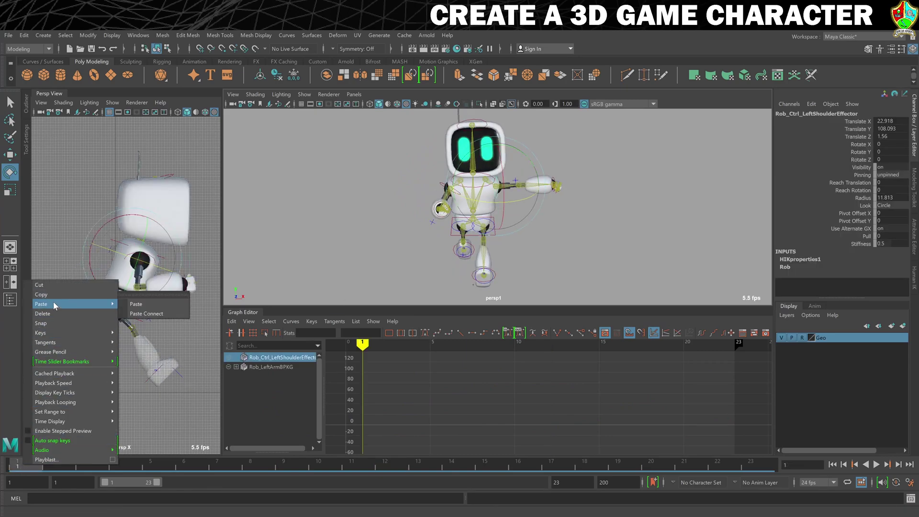
click(127, 304)
mouse_move(337, 249)
alt+mouse_down()
mouse_move(402, 255)
mouse_move(322, 254)
alt+mouse_up()
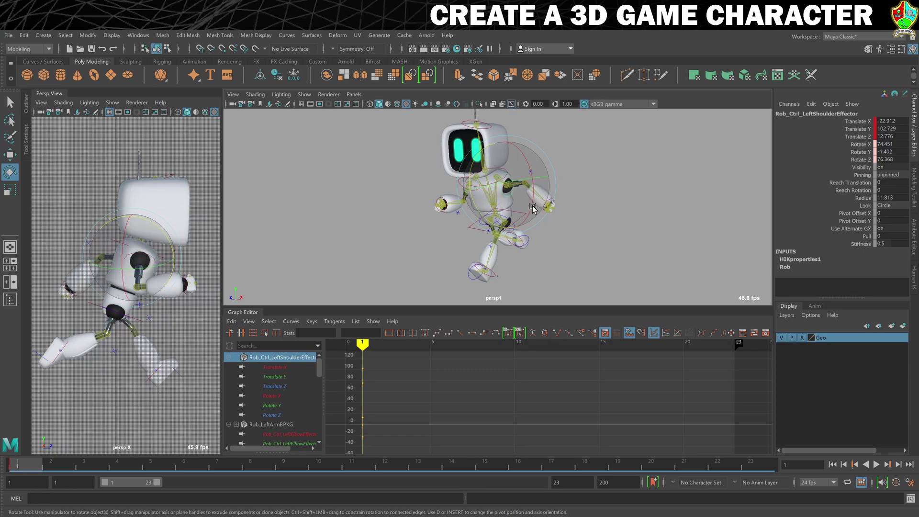
alt+drag(323, 248, 373, 246)
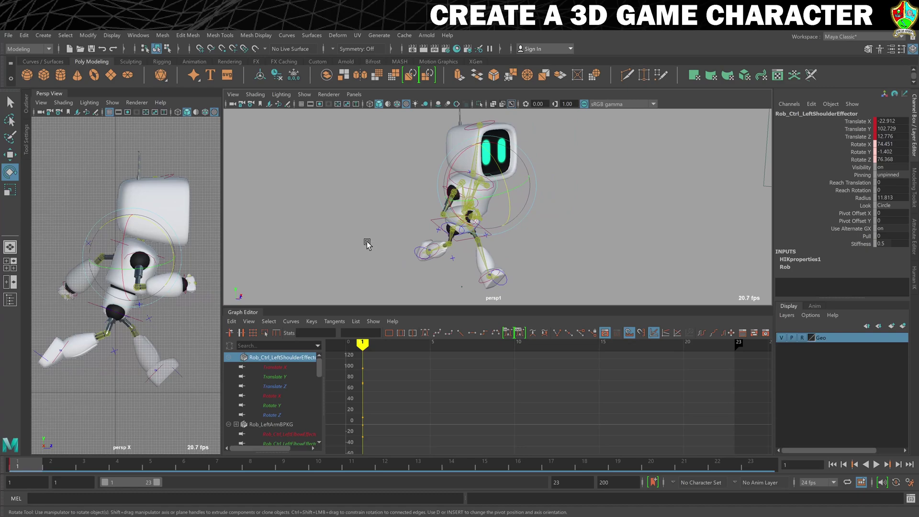
click(368, 244)
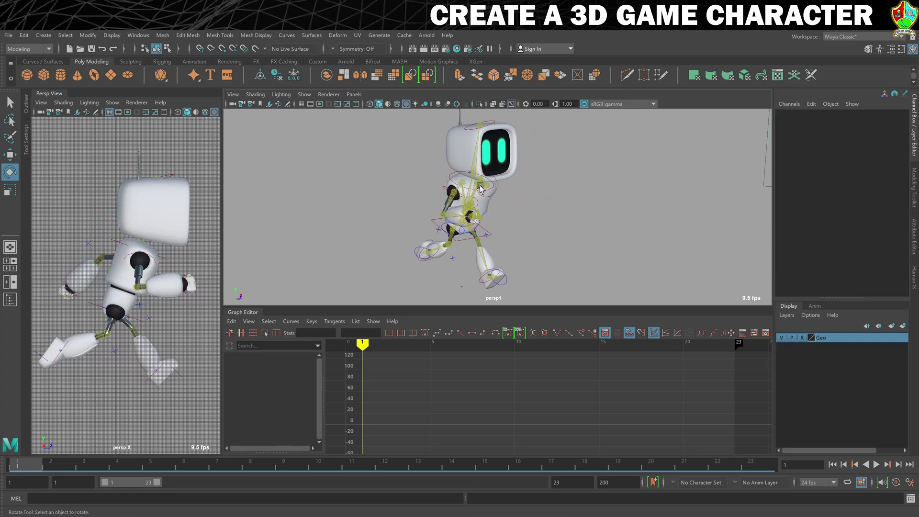
- Copy the right shoulder control's frame 20 key and paste it onto the left shoulder control at frame 9
click(444, 195)
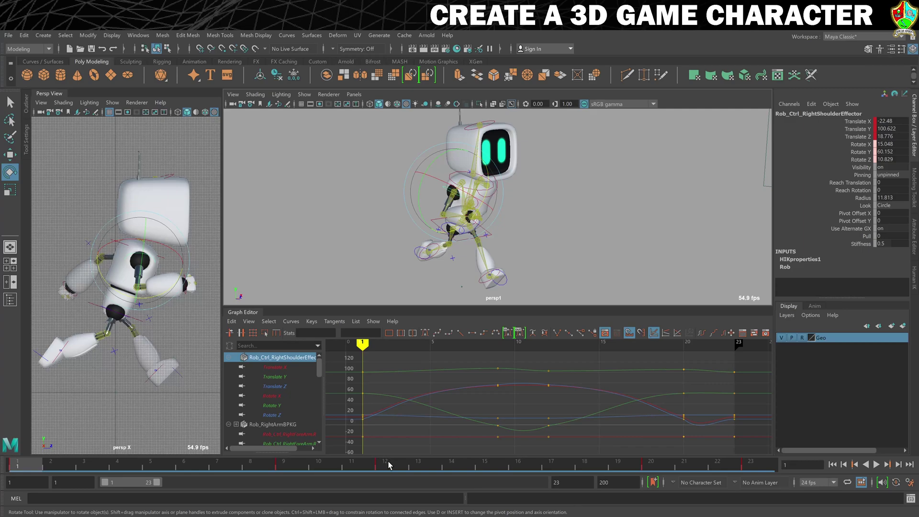
click(648, 466)
right_click(649, 467)
click(671, 293)
alt+drag(670, 289, 599, 179)
click(598, 177)
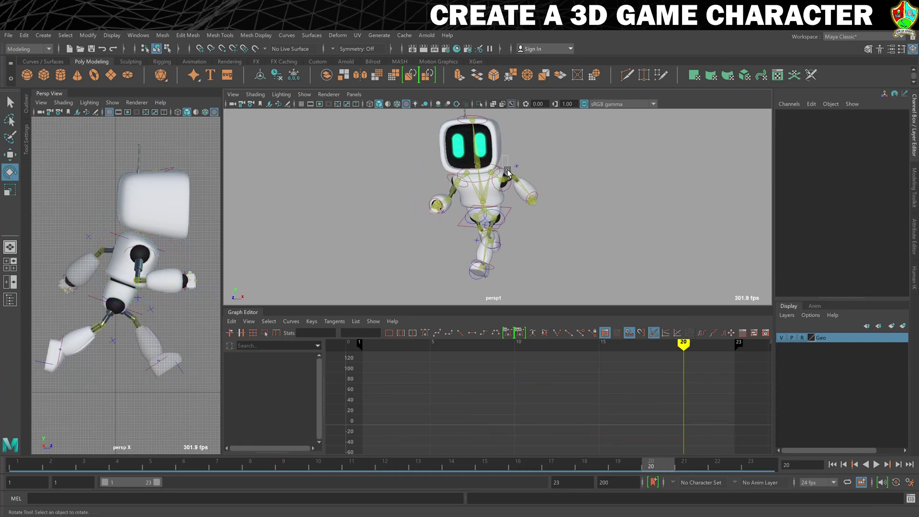
click(506, 170)
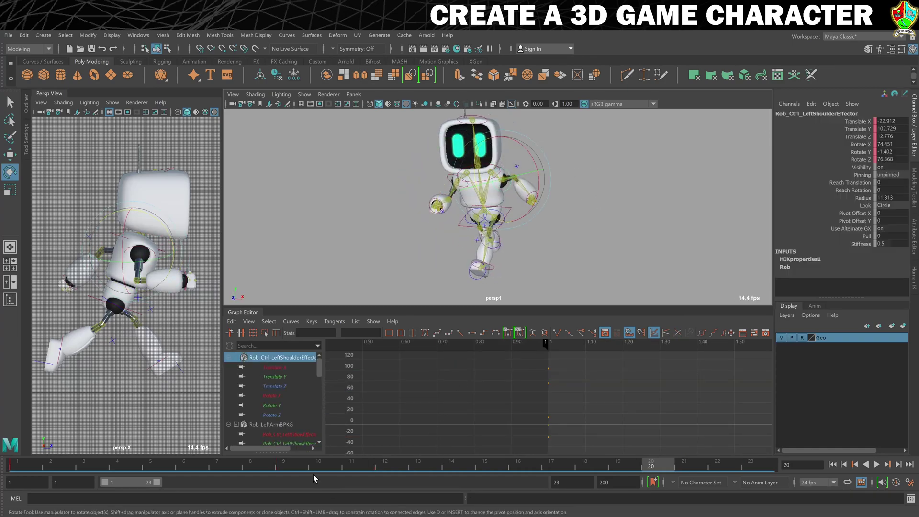
click(297, 468)
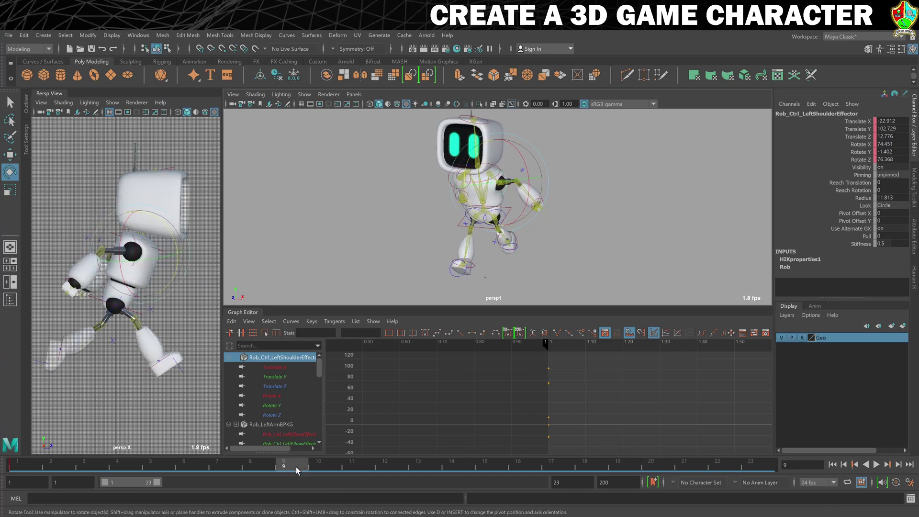
right_click(296, 468)
mouse_move(370, 306)
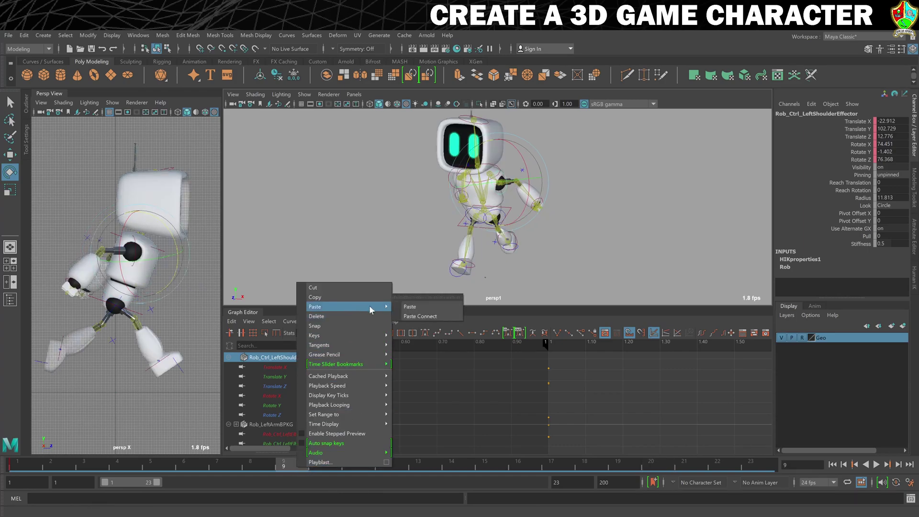
click(429, 306)
alt+drag(360, 225, 401, 227)
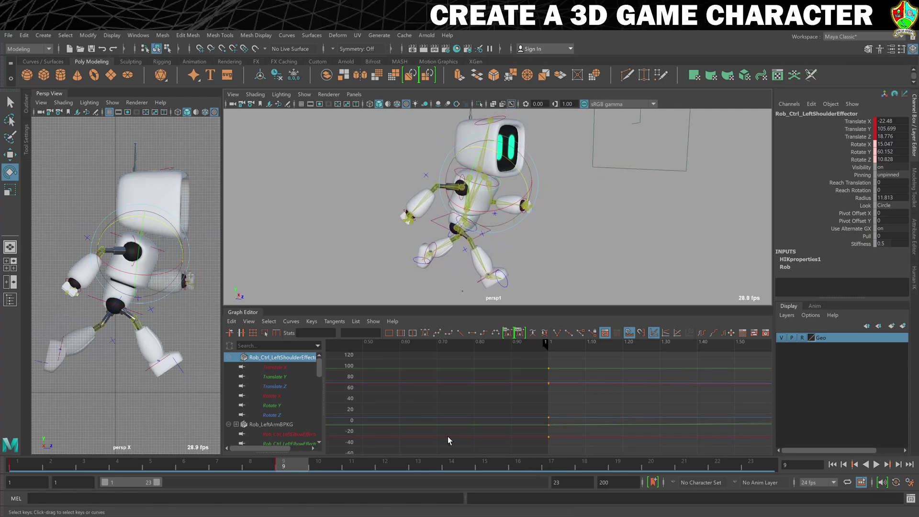
click(349, 171)
- Copy the right shoulder control's frame 23 key and paste it onto the left shoulder control at frame 12
mouse_move(439, 192)
alt+mouse_down()
mouse_move(453, 217)
mouse_move(436, 193)
alt+mouse_up()
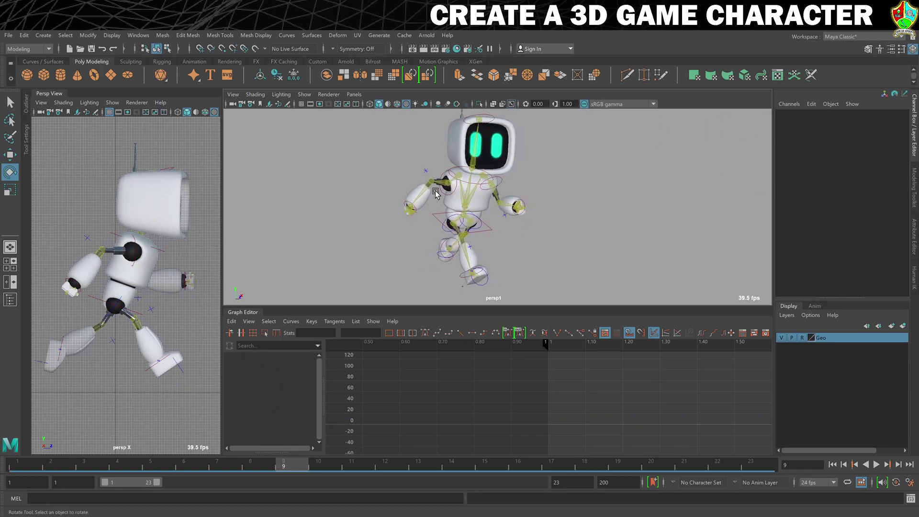
click(440, 183)
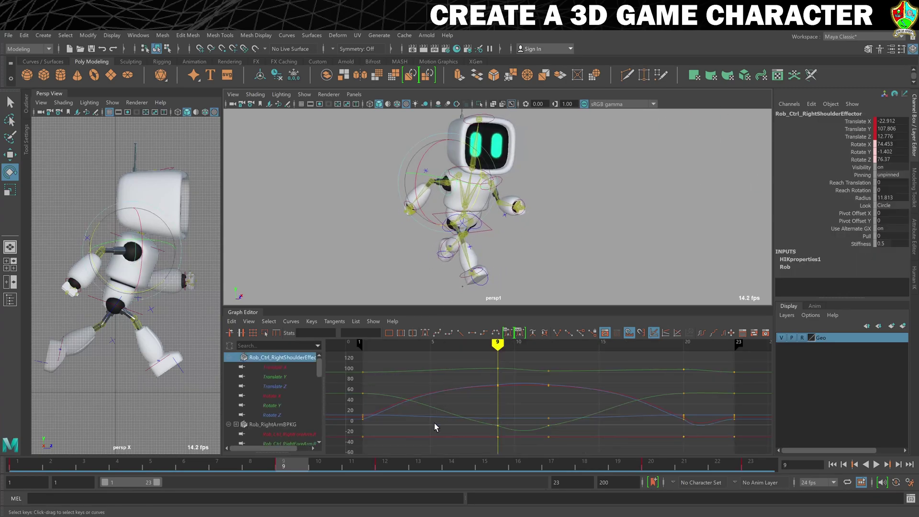
click(761, 466)
right_click(761, 465)
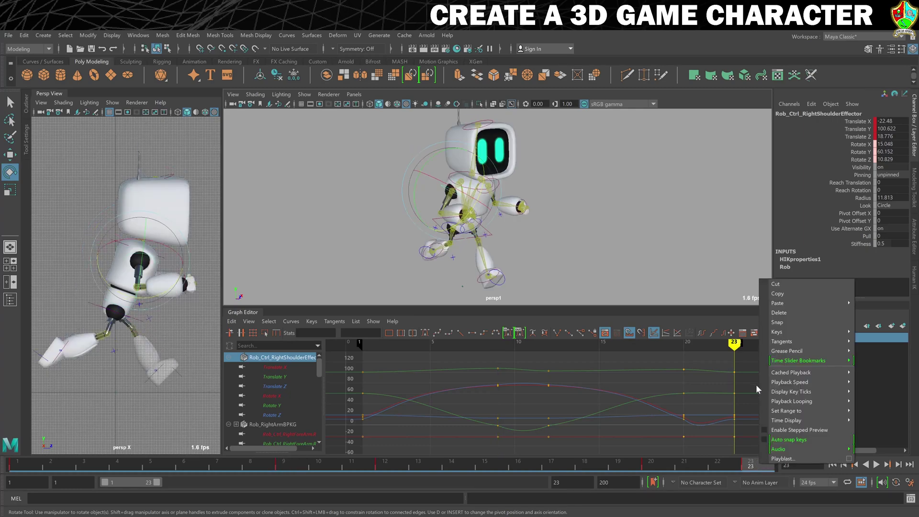
click(777, 293)
alt+drag(613, 210, 588, 204)
click(507, 184)
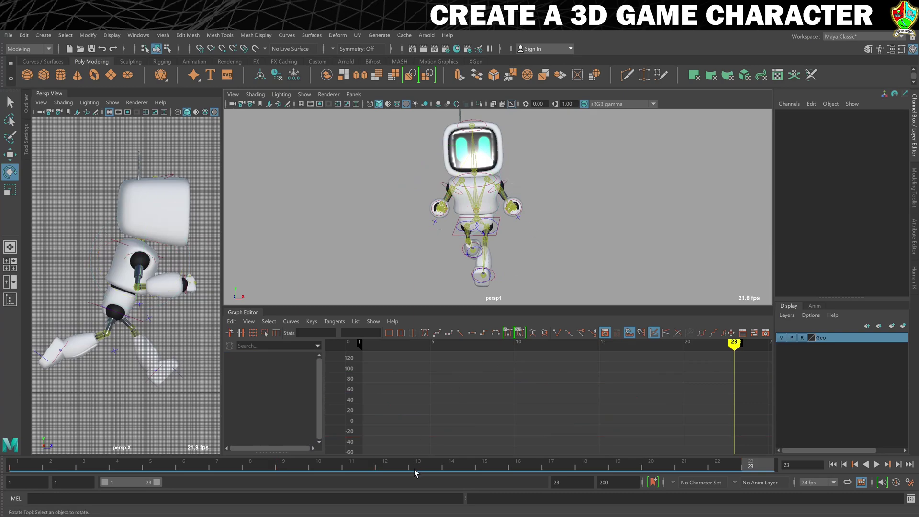
click(506, 185)
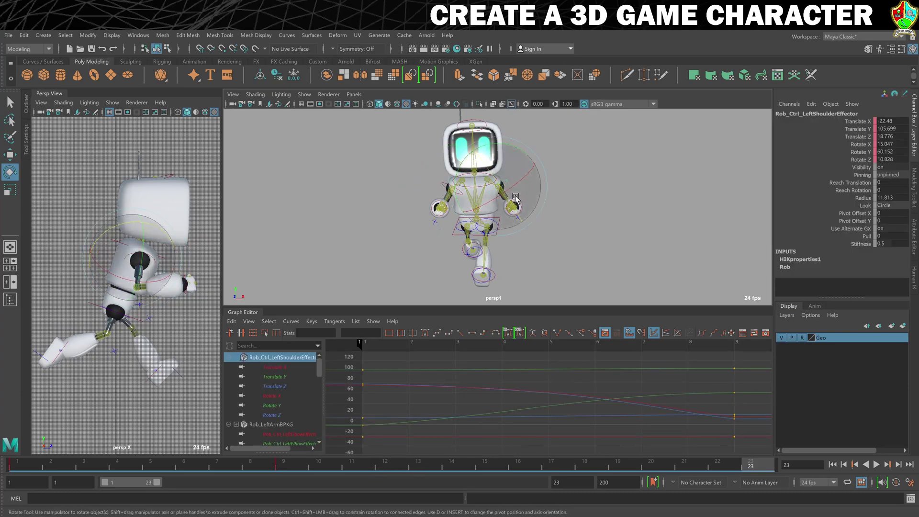
click(386, 465)
right_click(389, 463)
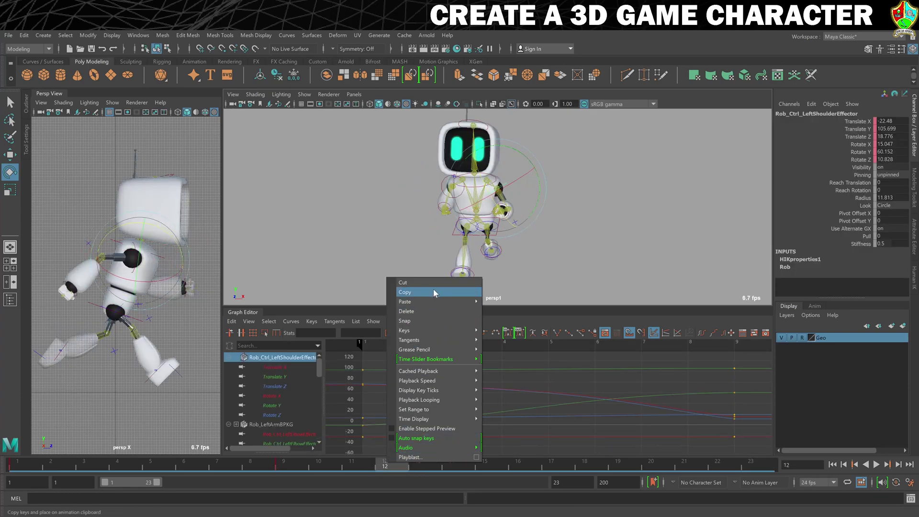
mouse_move(444, 301)
click(496, 300)
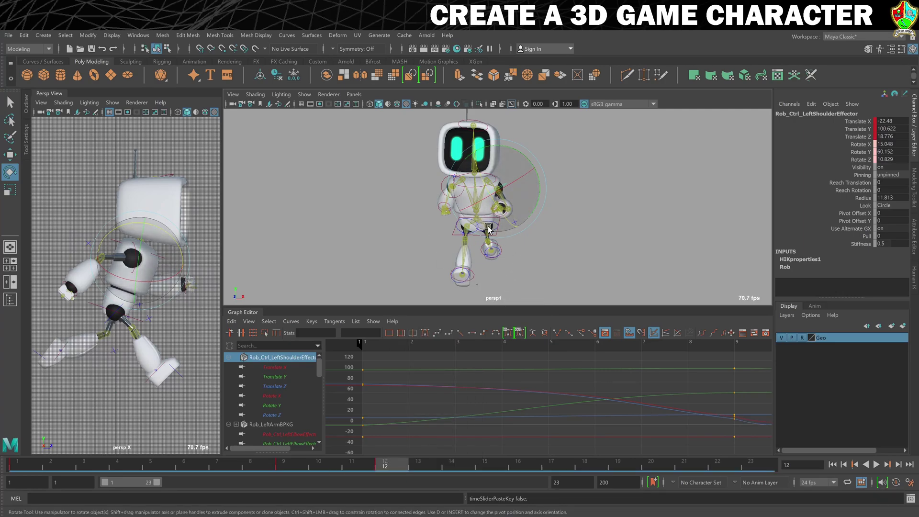
- Copy the right shoulder control's frame 9 key and paste it onto the left shoulder control at frame 20
click(437, 194)
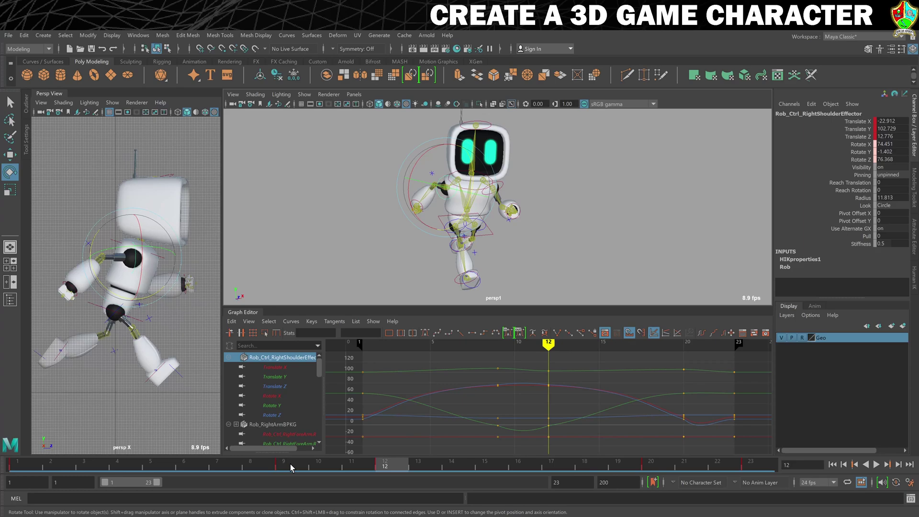
click(290, 466)
right_click(289, 464)
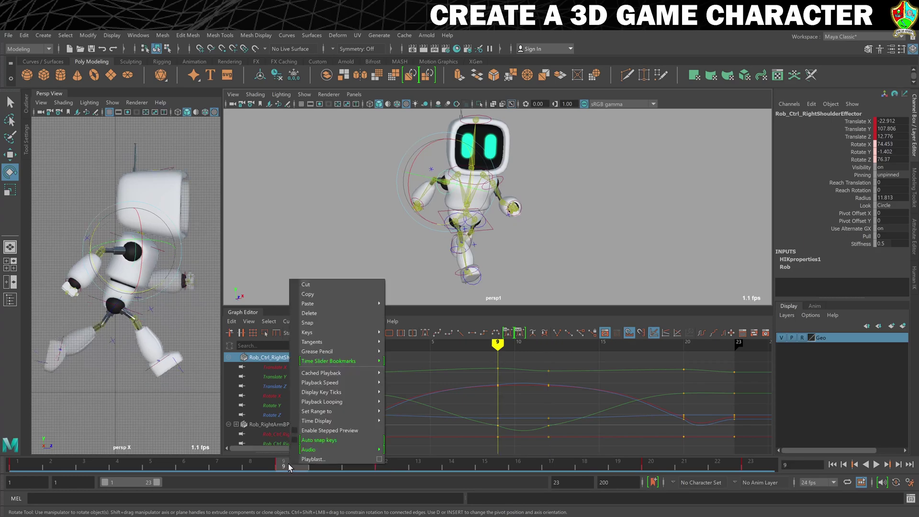
click(338, 294)
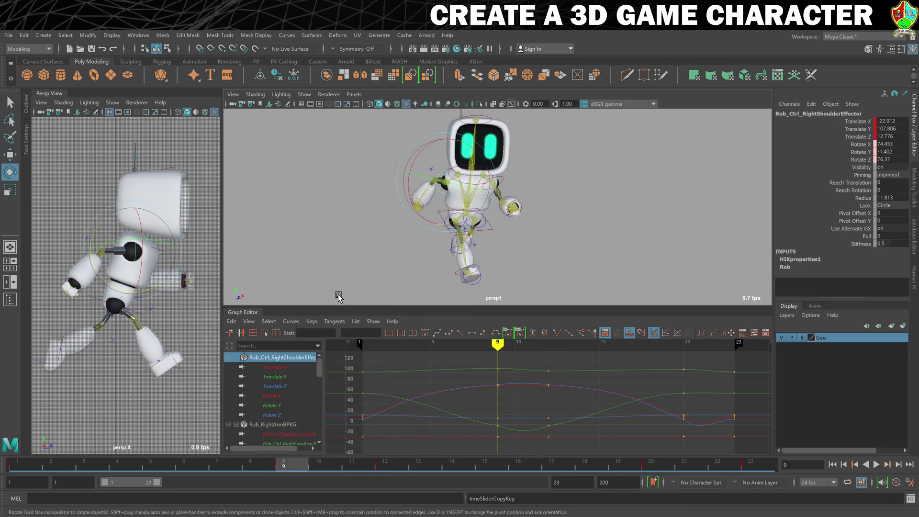
click(623, 196)
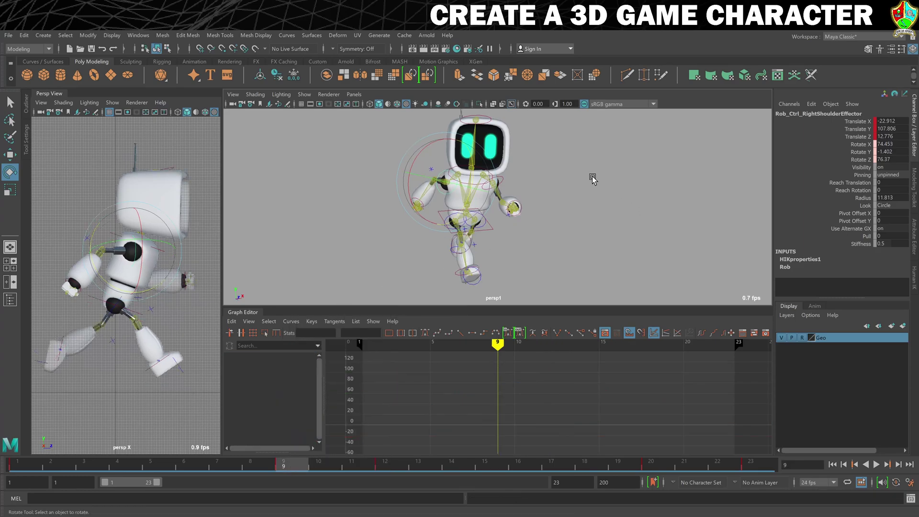
click(500, 183)
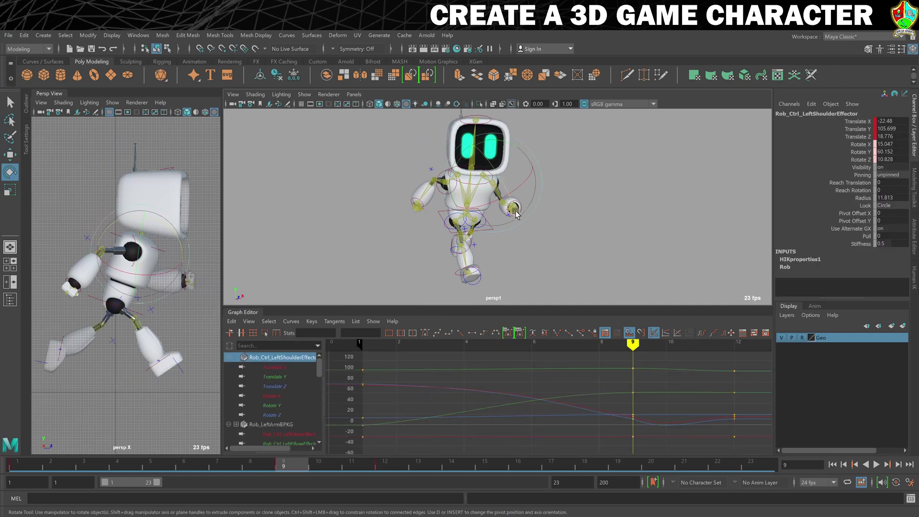
click(646, 471)
right_click(657, 473)
mouse_move(706, 306)
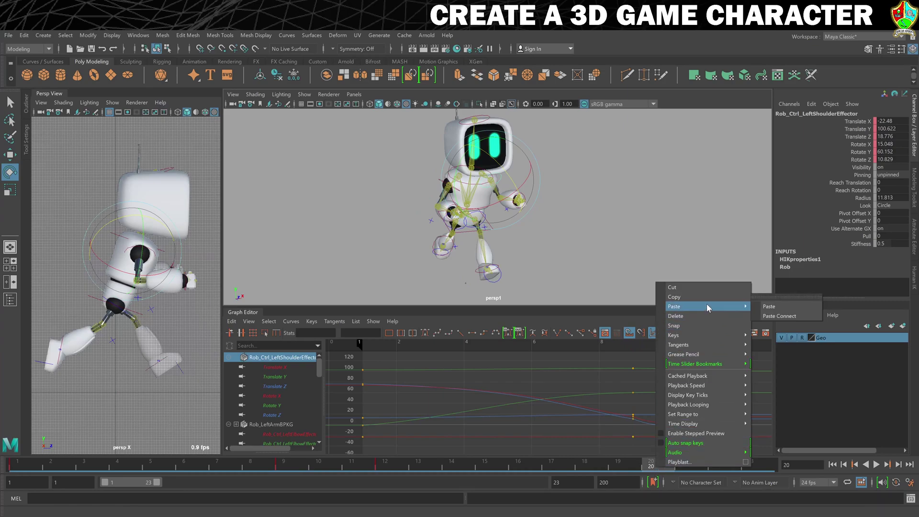
click(769, 306)
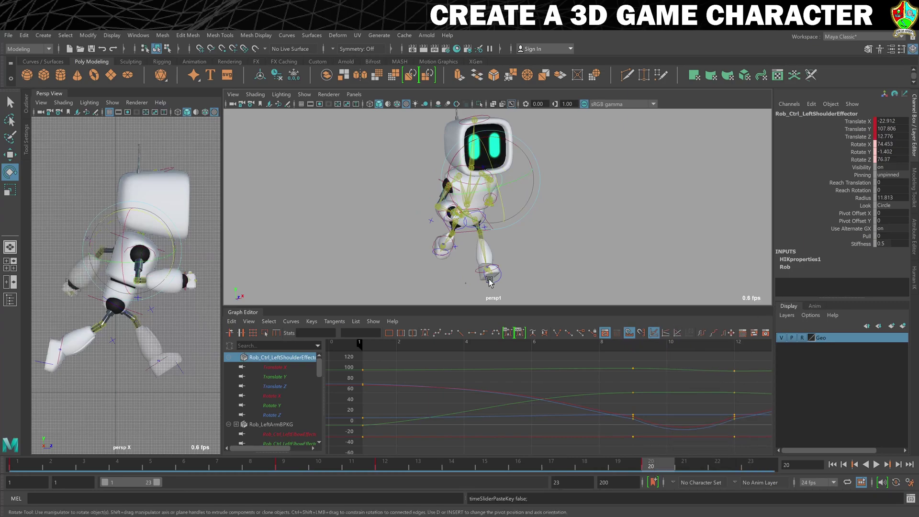
click(361, 265)
- Copy the right shoulder control's frame 12 key and paste it onto the left shoulder control at frame 23
drag(435, 186, 436, 186)
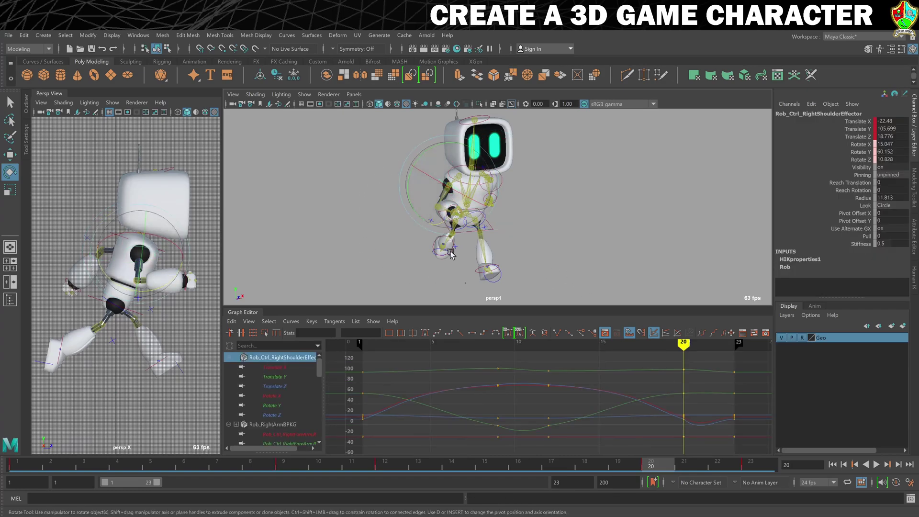
click(382, 464)
right_click(383, 464)
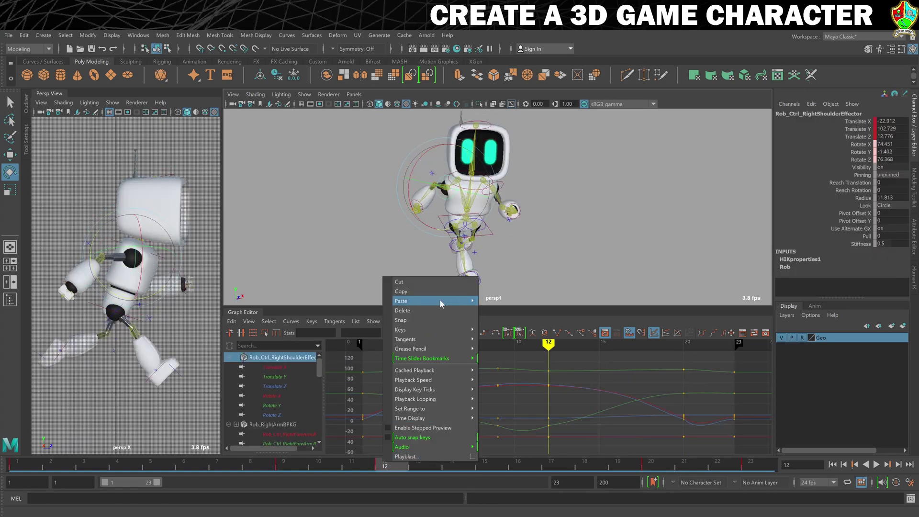
click(435, 291)
click(577, 238)
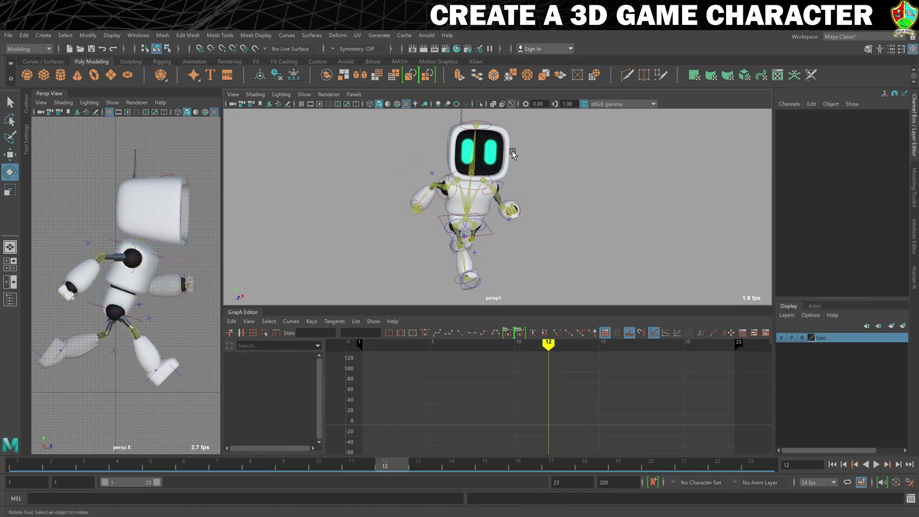
click(503, 191)
click(751, 464)
right_click(751, 465)
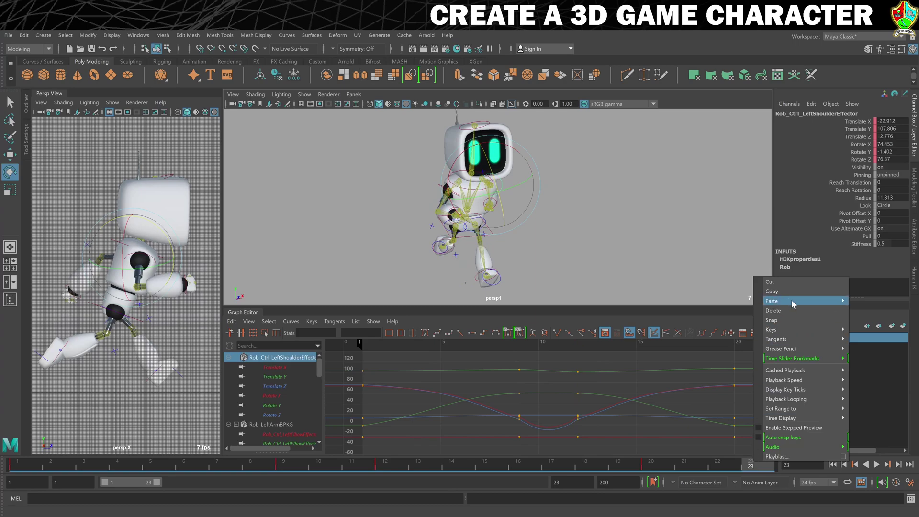
mouse_move(793, 302)
click(729, 301)
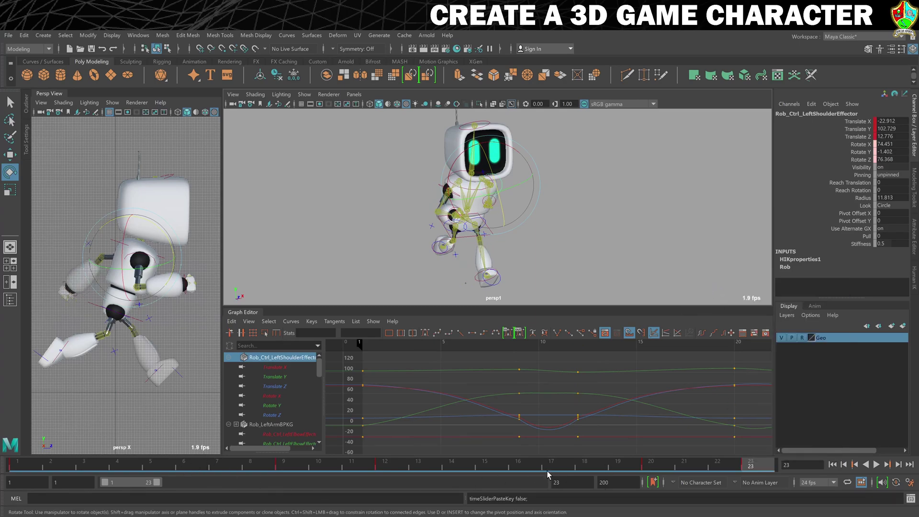
- Set the playback range to end at frame 22 and clear the selection
key(BackSpace)
text(2)
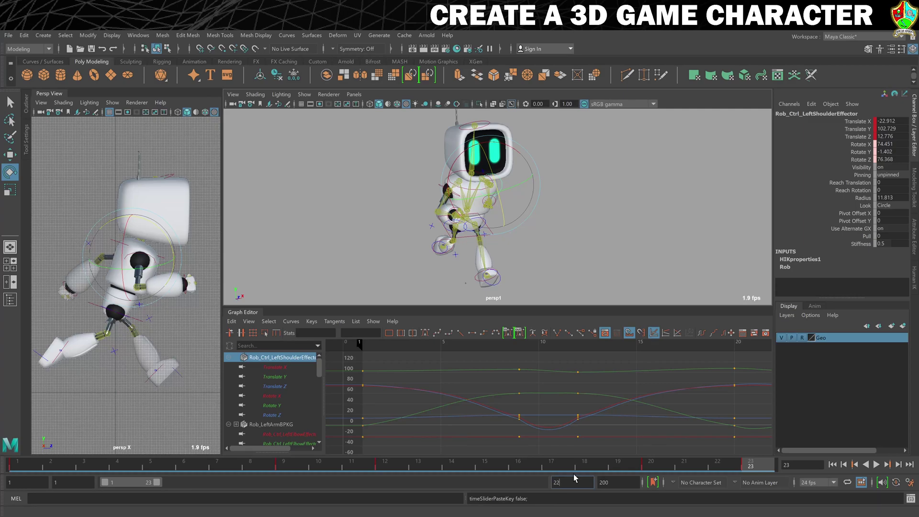
key(Return)
click(604, 239)
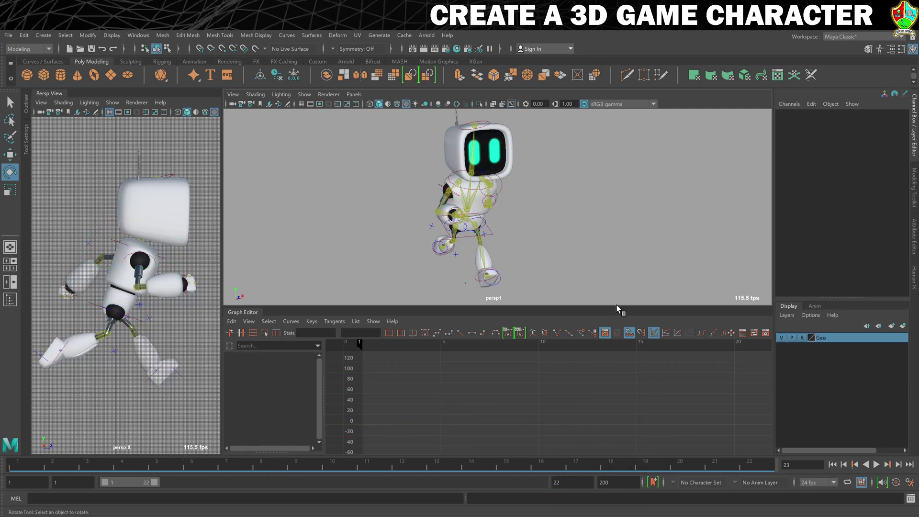
- Play the run cycle, check it from several angles, and return to frame 1
click(876, 465)
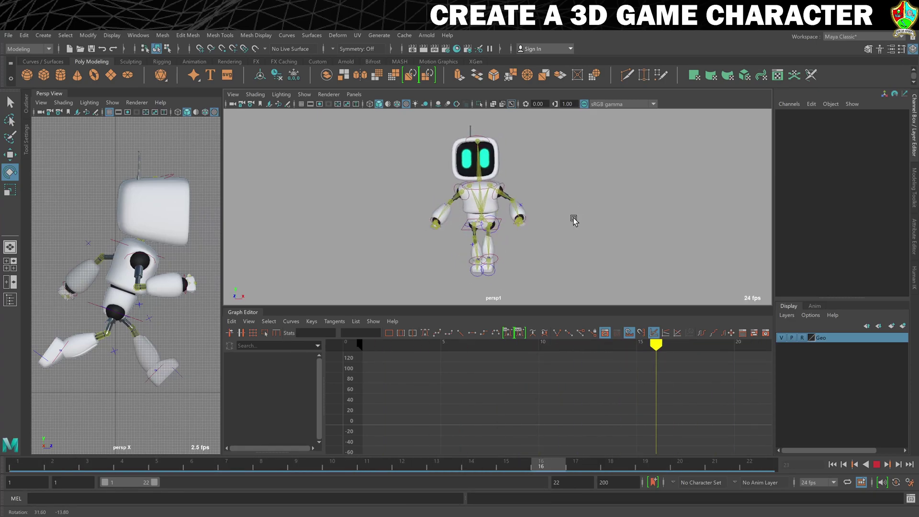
alt+drag(586, 219, 673, 227)
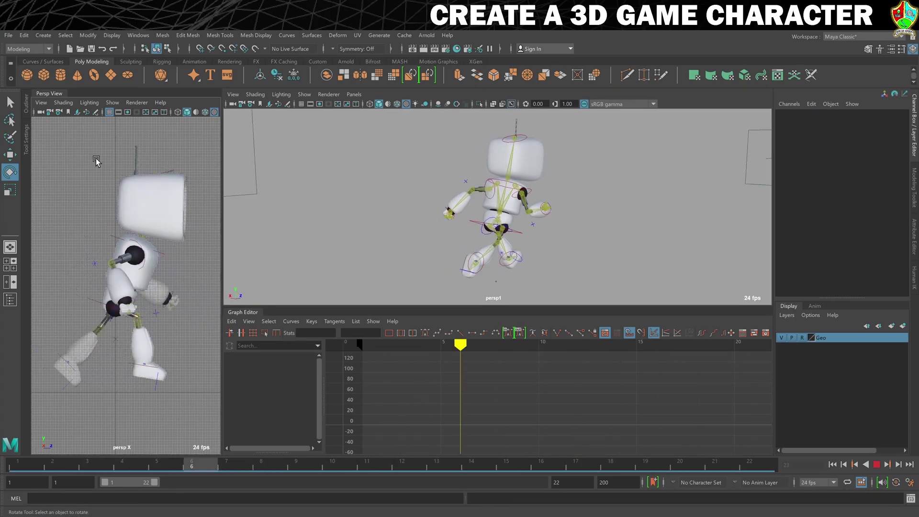
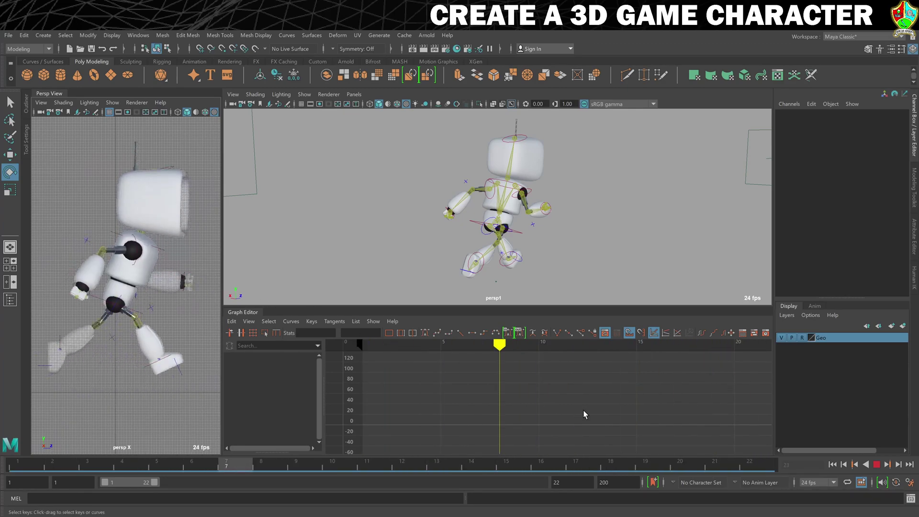
click(876, 464)
click(833, 464)
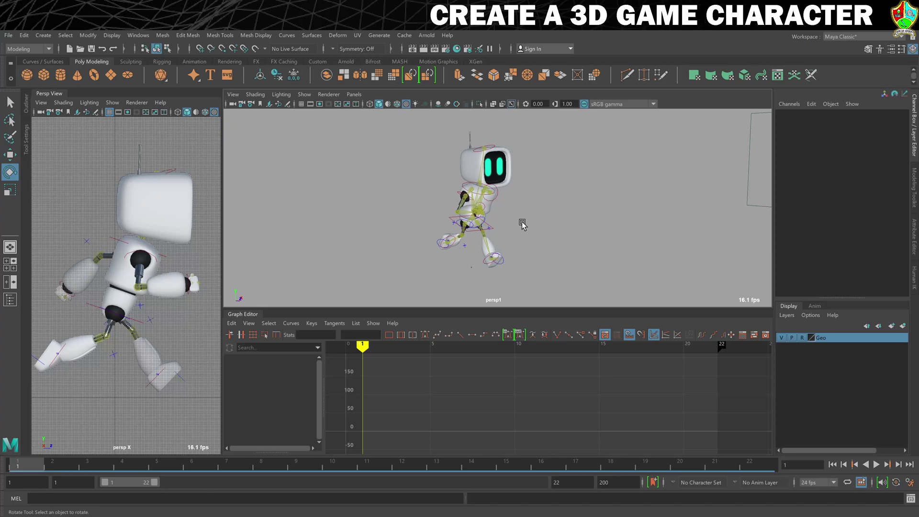
- Select the head control above the robot's head and show the side view in wireframe
click(172, 162)
click(177, 175)
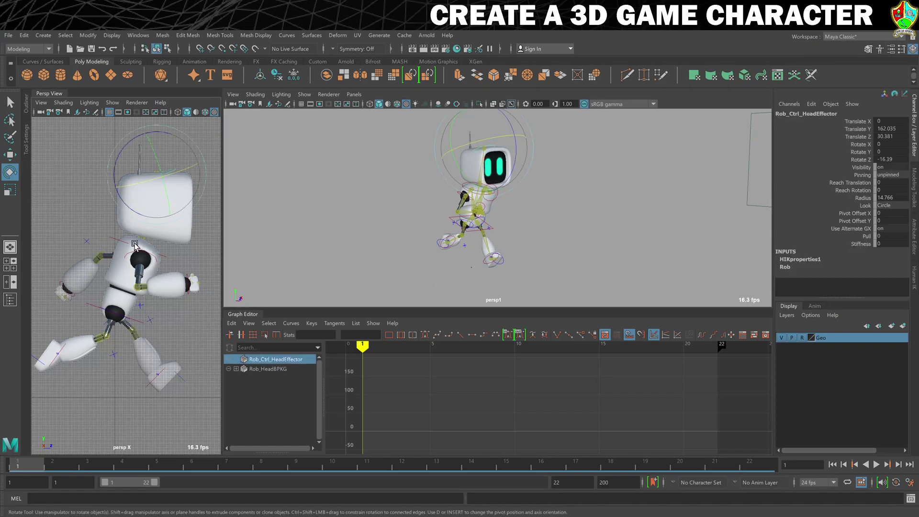
key(4)
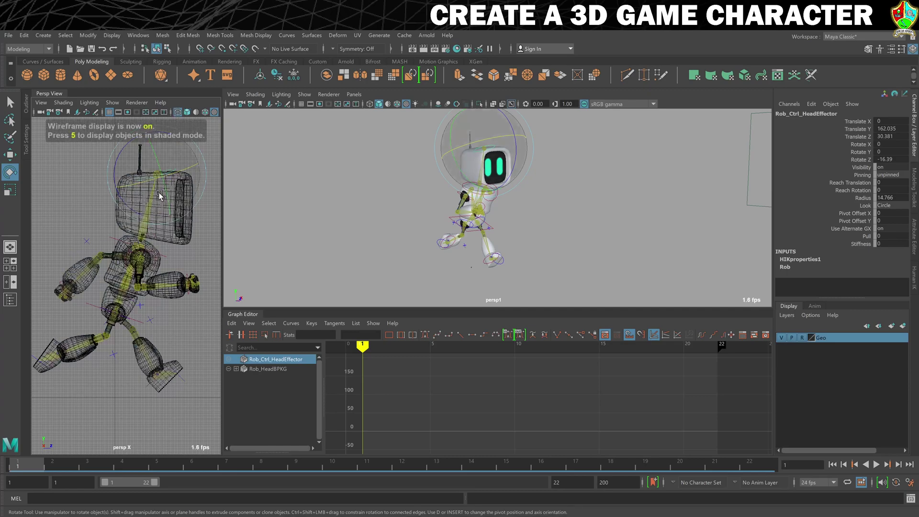
- Switch the perspective viewport to the orthographic front view, in wireframe with the grid shown, framed on the head
click(354, 94)
mouse_move(382, 124)
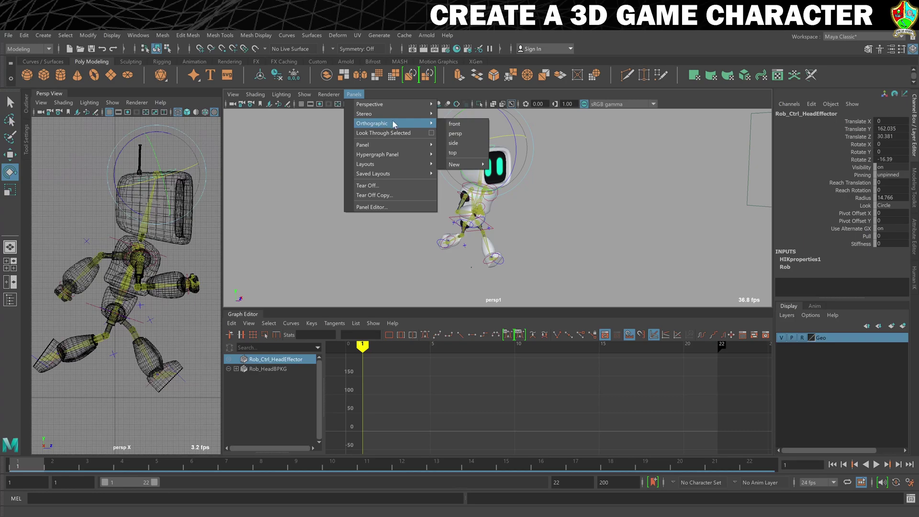
click(457, 123)
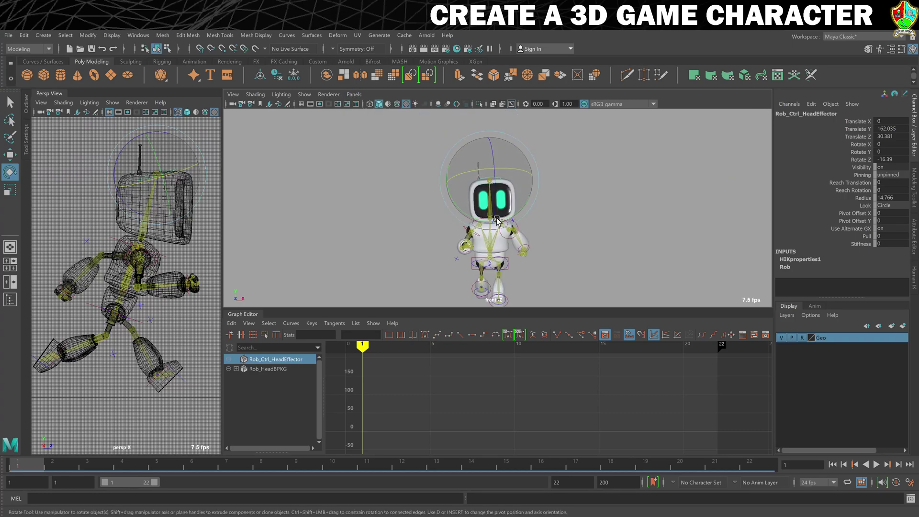
key(4)
scroll(497, 205, up, 2)
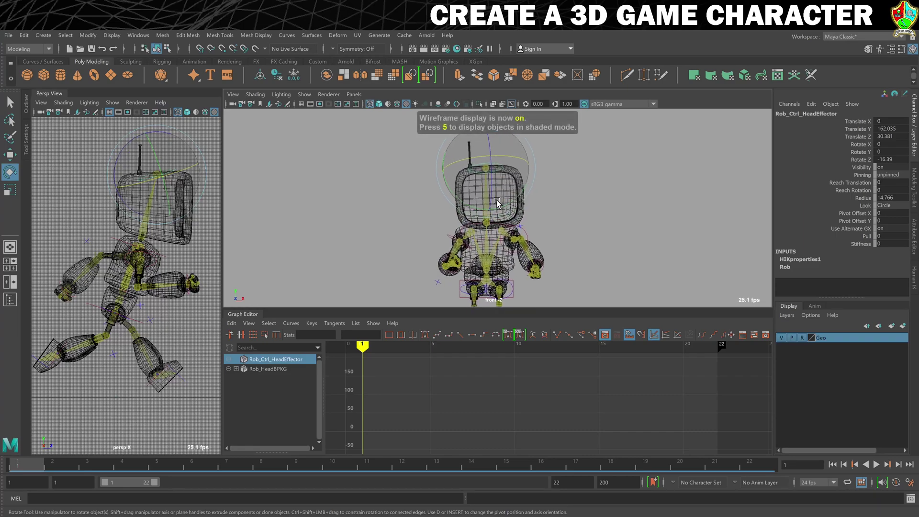
scroll(497, 204, up, 1)
click(300, 105)
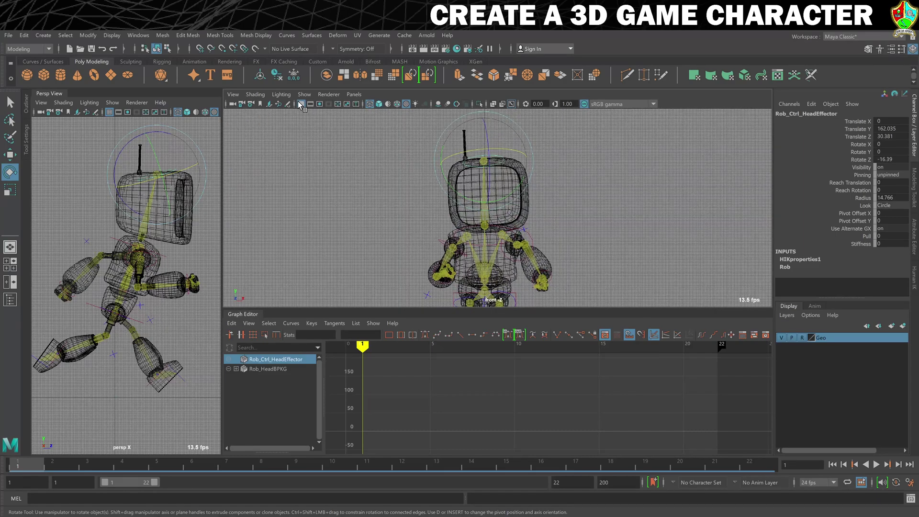
scroll(407, 199, up, 3)
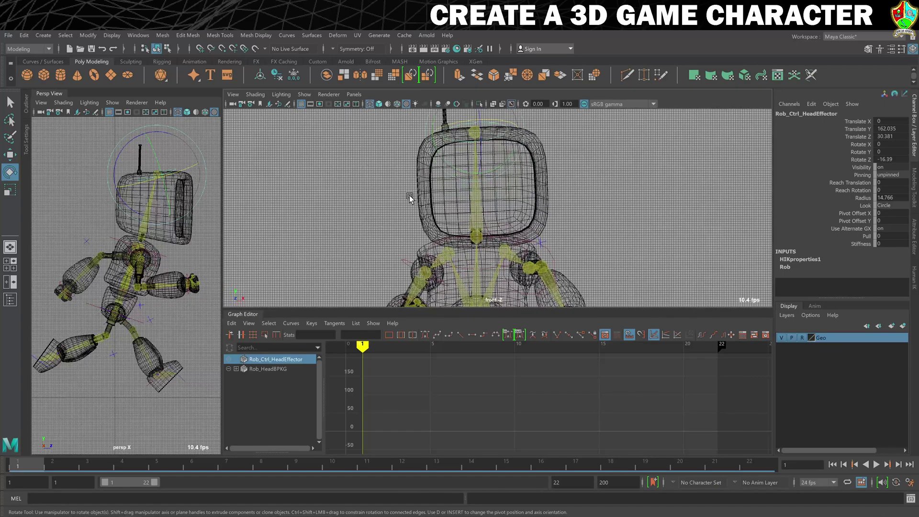
alt+middle_drag(412, 194, 420, 205)
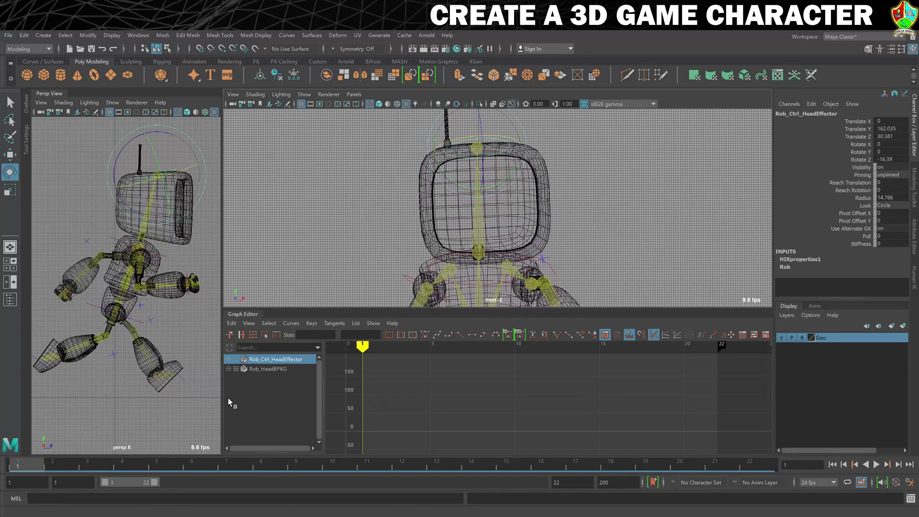
- At frame 1, rotate the head control to about X -9.7, Y -5.1, Z -14.5 so it faces forward, and key it
drag(240, 462, 3, 465)
drag(188, 171, 179, 174)
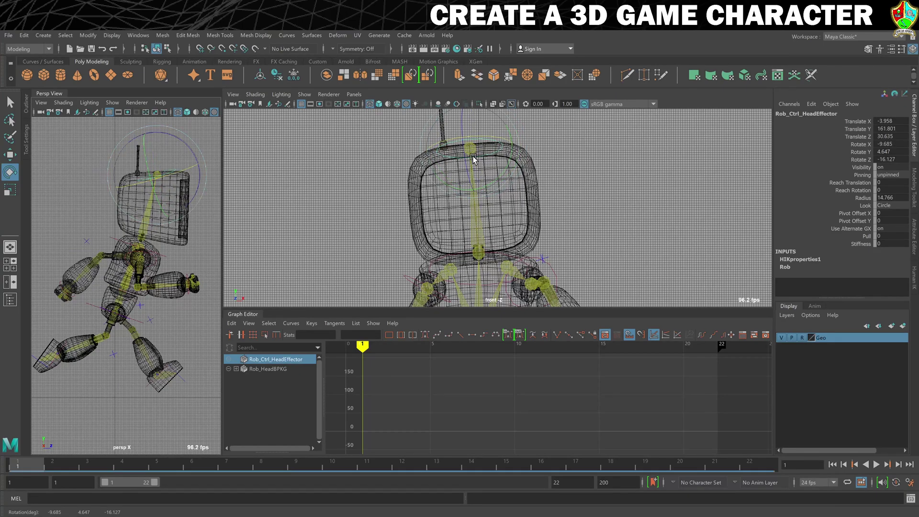
drag(509, 160, 508, 166)
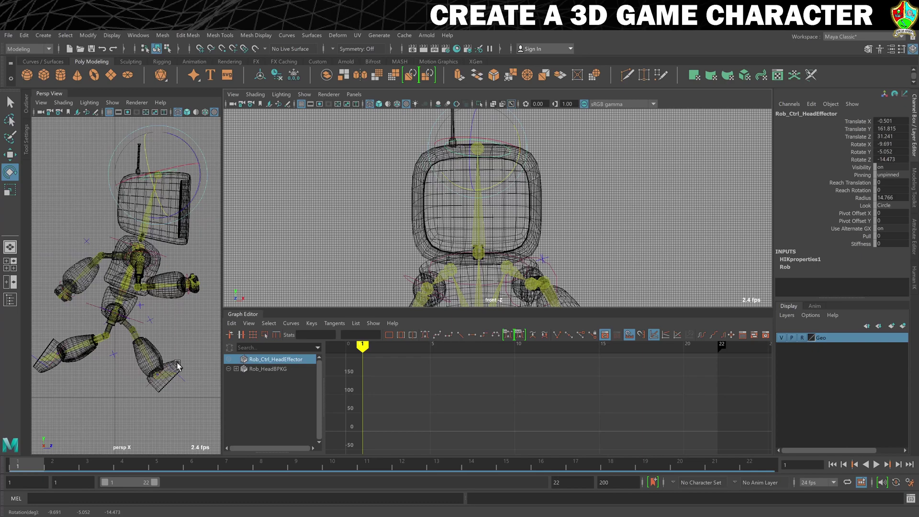
key(s)
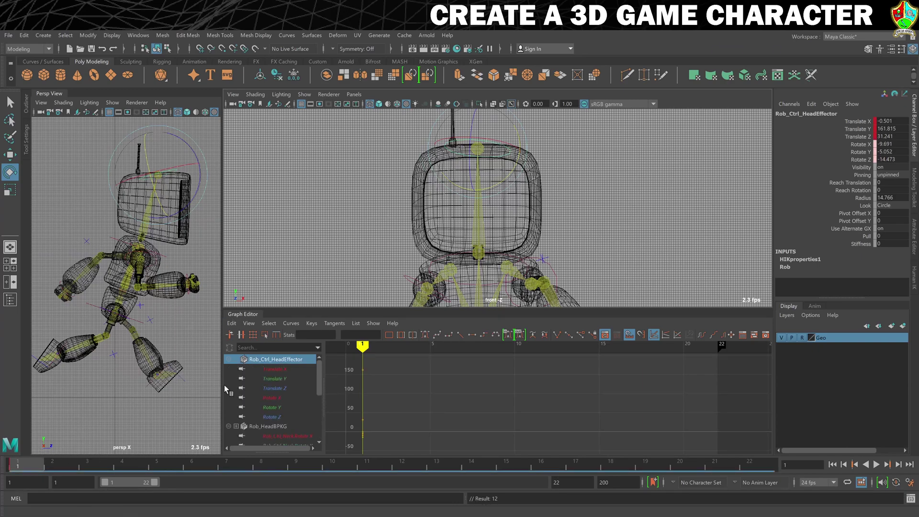
- At frame 9, rotate the head control to about X 10.3, Y 3.6, Z -9.1 so it faces forward, and key it
key(alt+v)
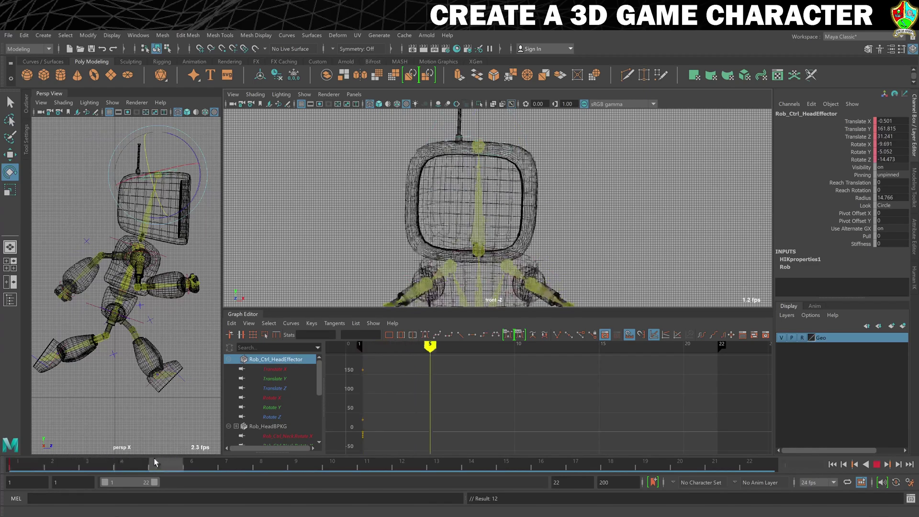
click(290, 462)
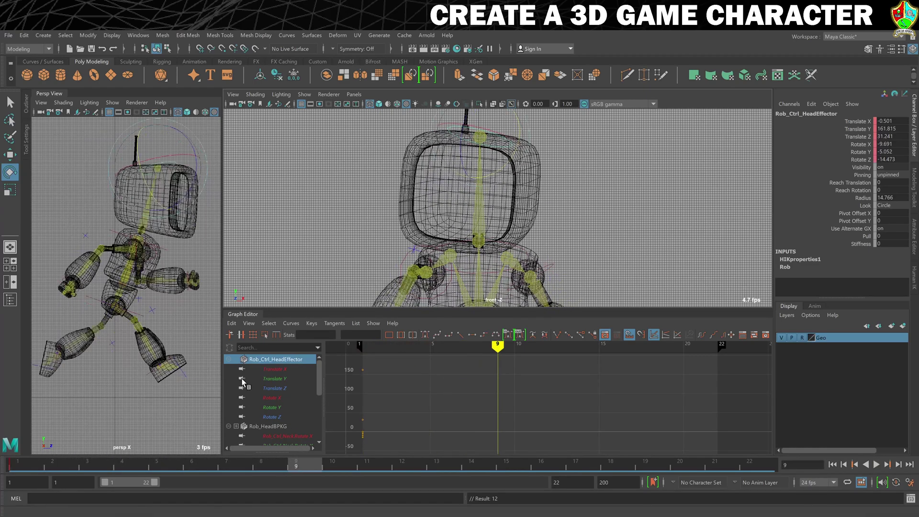
drag(161, 159, 226, 160)
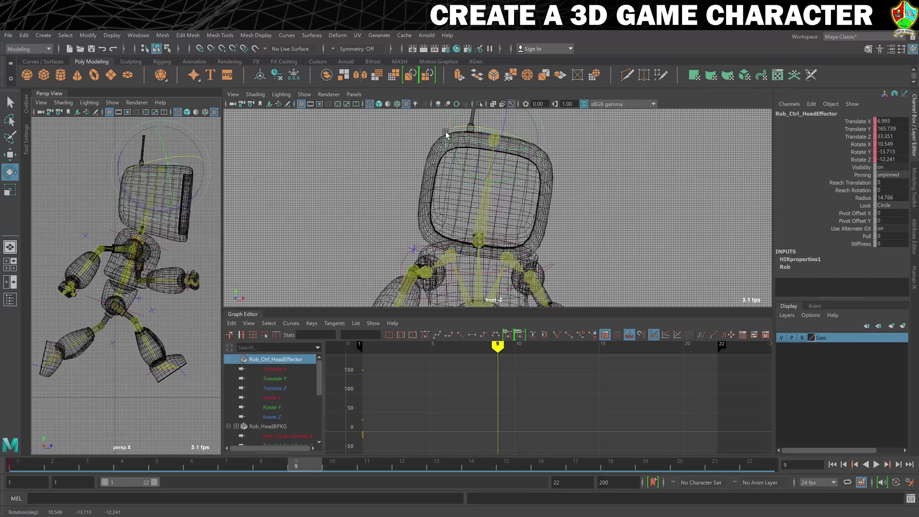
drag(455, 147, 459, 158)
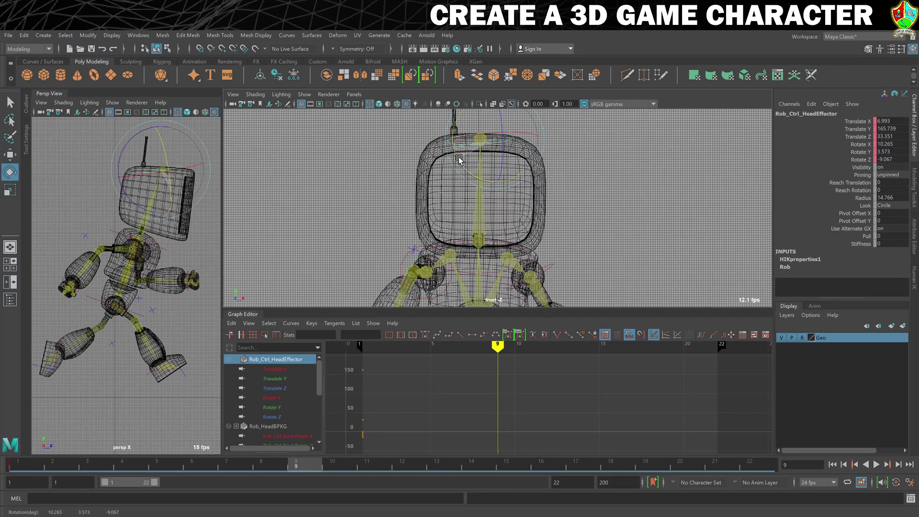
key(s)
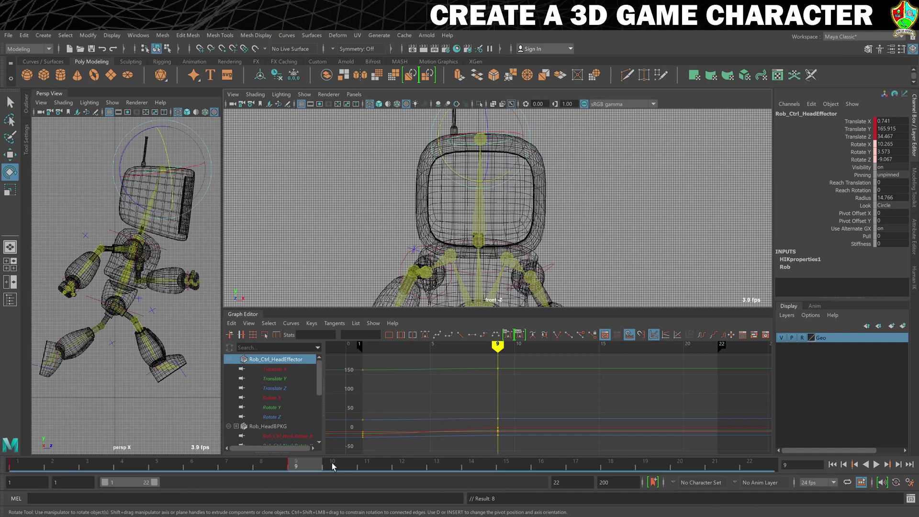
- Key the head control at frame 12 with the same rotation as at frame 9
click(403, 467)
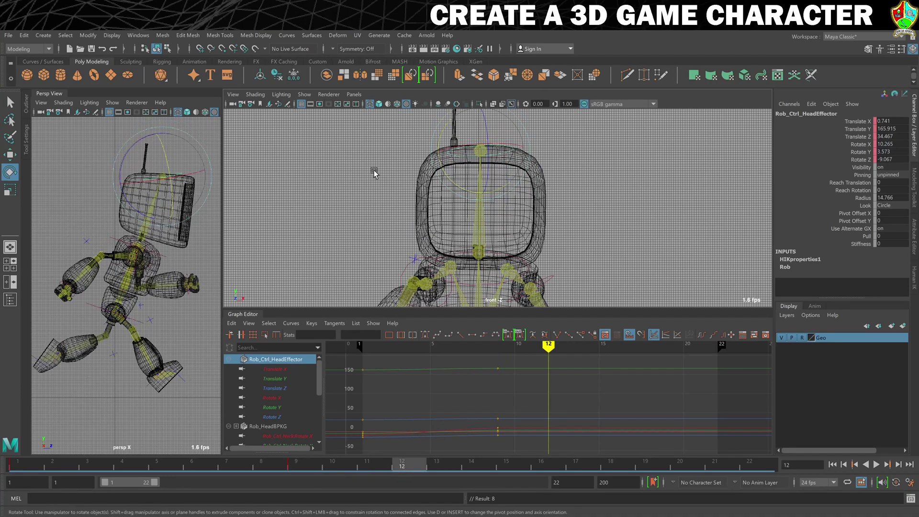
key(s)
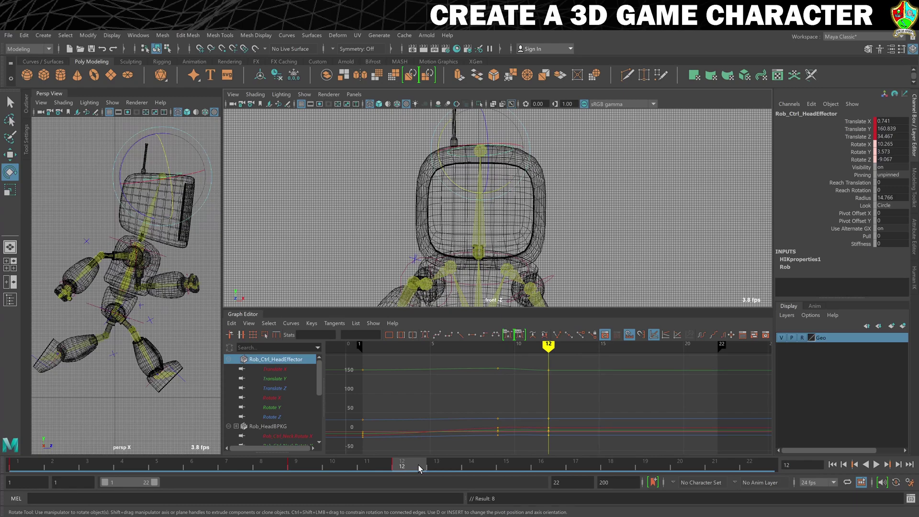
key(alt+v)
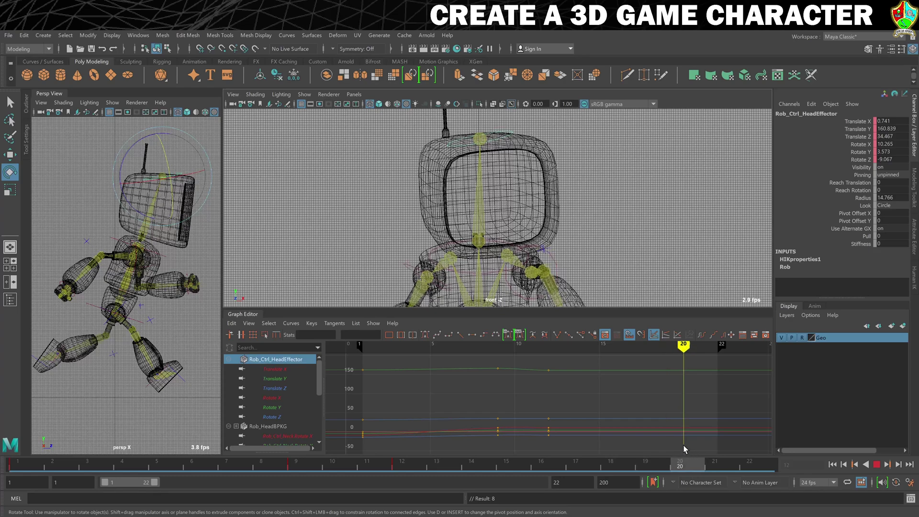
key(alt+v)
- Copy the head control's frame 1 key and paste it at frame 20
click(25, 464)
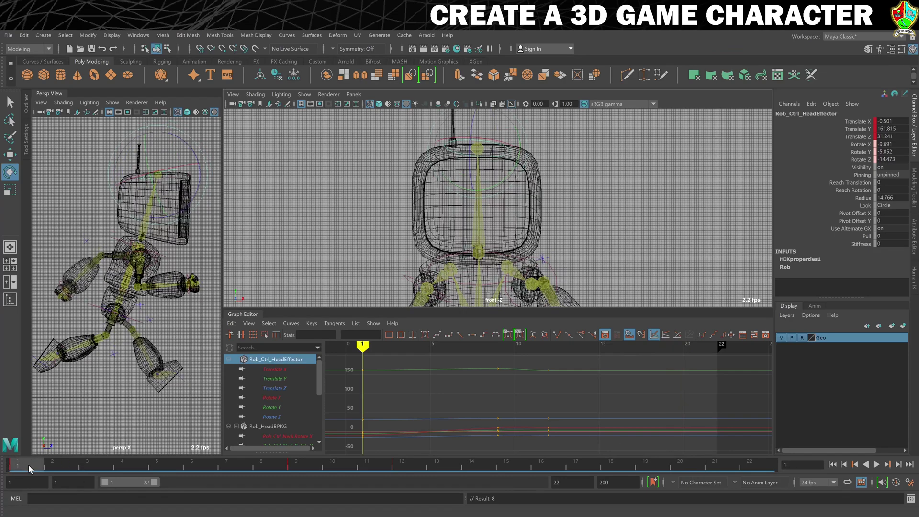
right_click(29, 462)
click(56, 300)
click(680, 464)
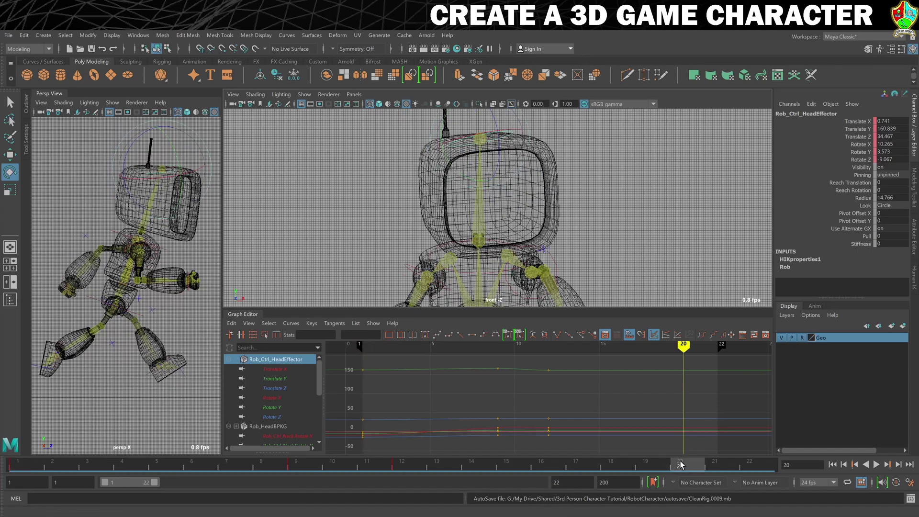
right_click(697, 463)
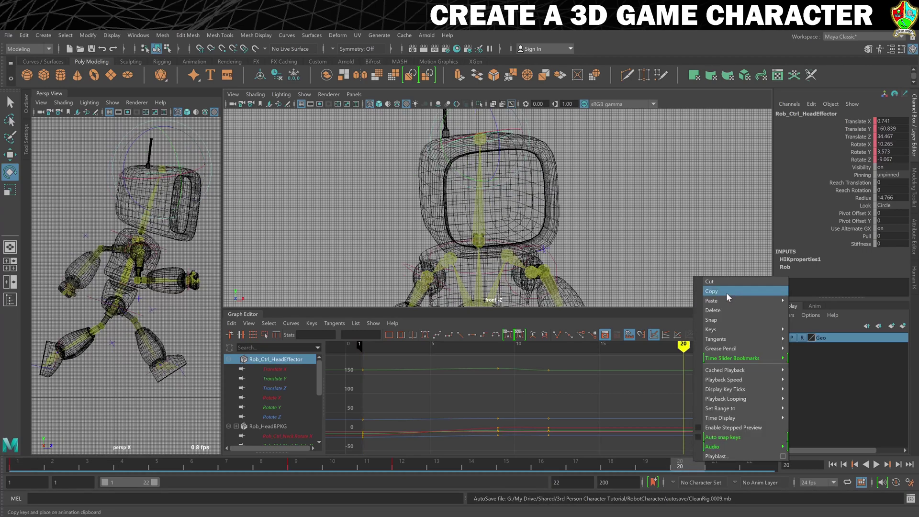
mouse_move(724, 299)
click(809, 298)
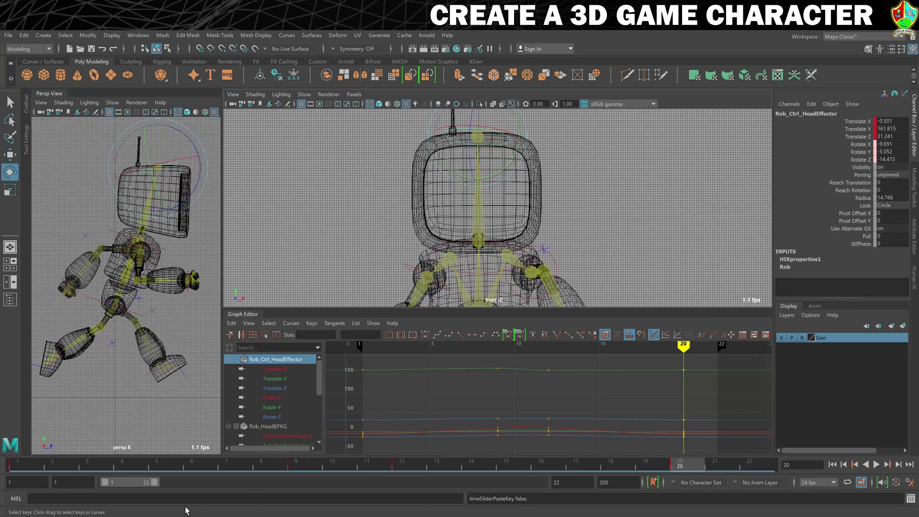
- Extend the playback range to frame 23 and paste the copied head control key at frame 23
drag(155, 483, 158, 483)
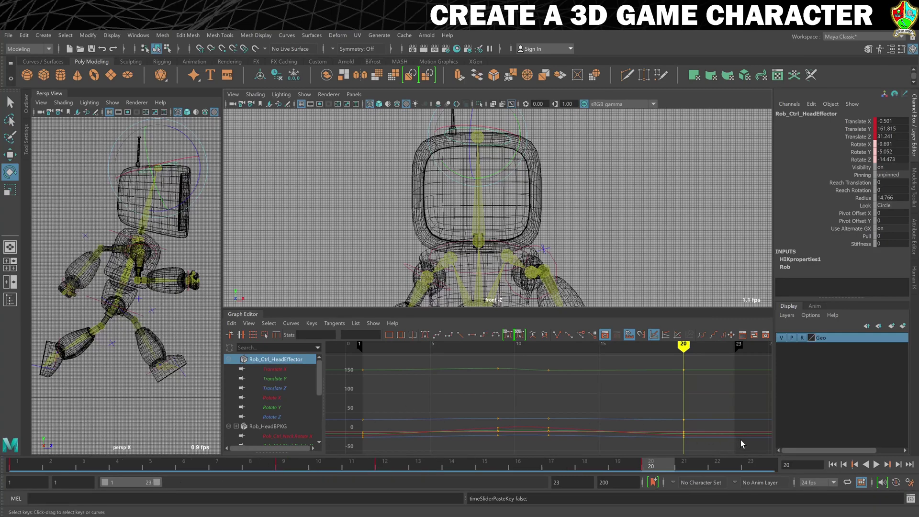
click(751, 464)
right_click(753, 463)
mouse_move(796, 296)
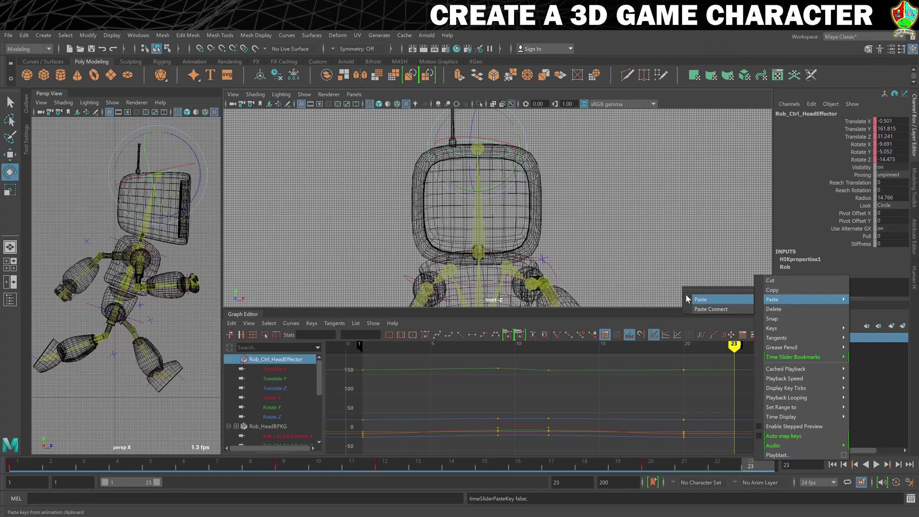
click(699, 300)
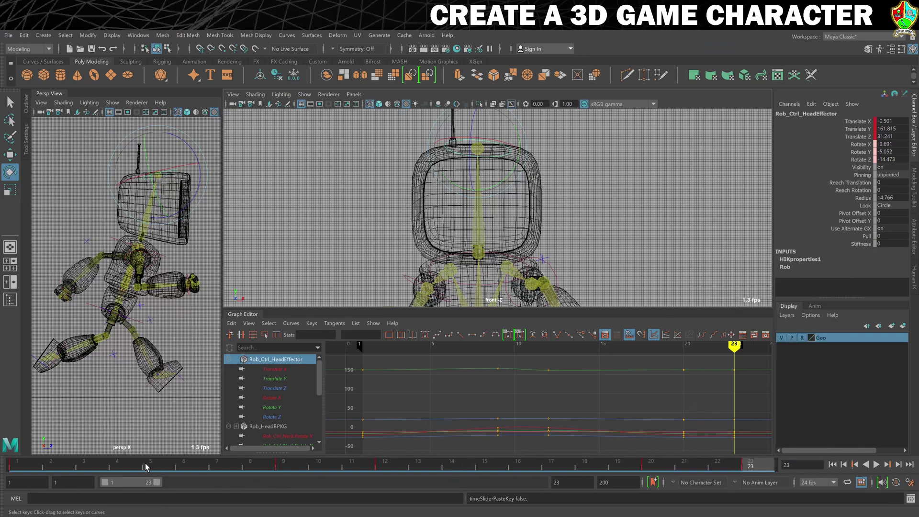
- Play the run cycle from frame 1 to review the head motion, with the head control deselected
key(alt+v)
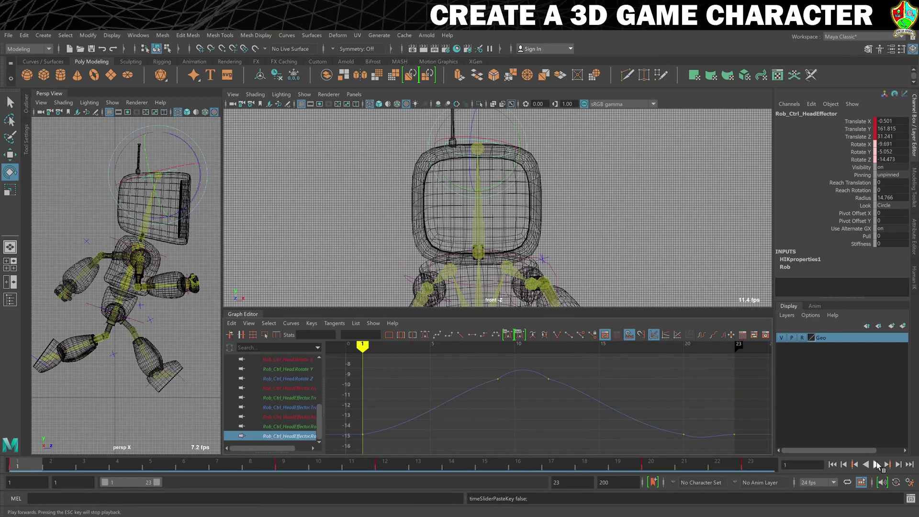
click(886, 464)
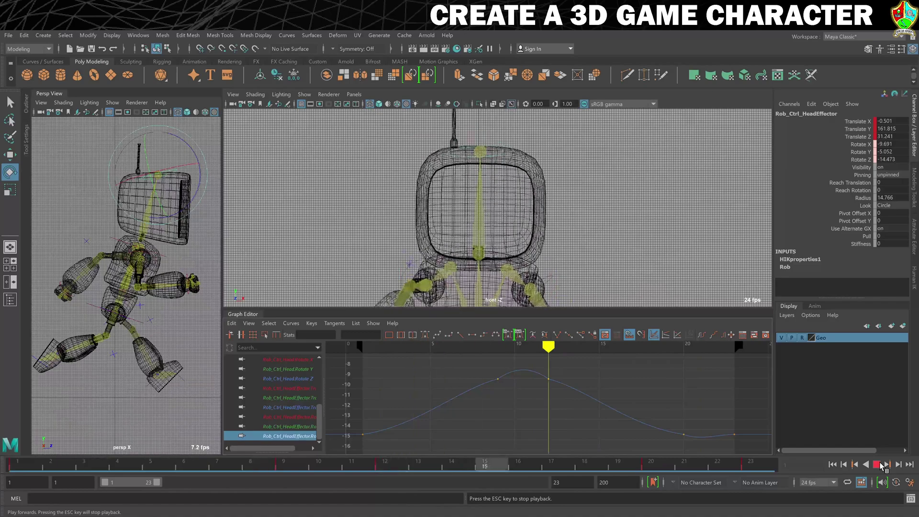
click(177, 339)
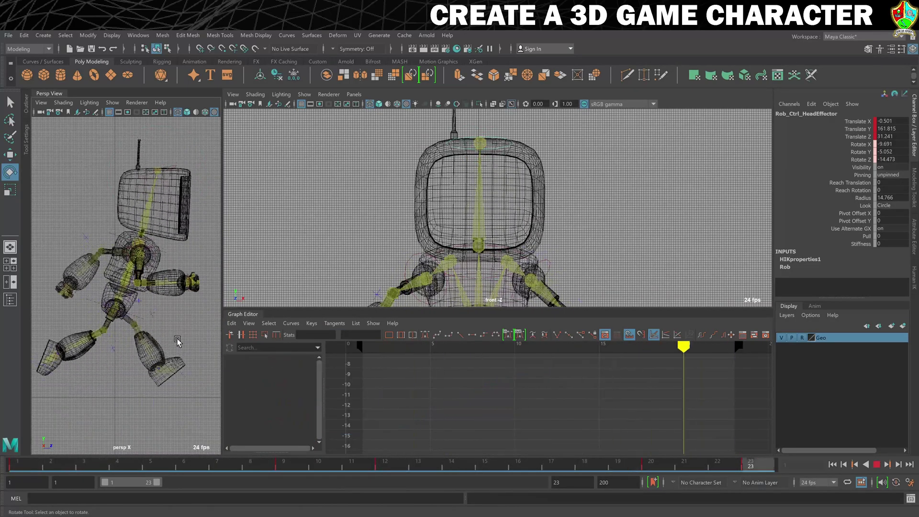
- Display the front viewport with textured shading and switch that viewport to the persp1 perspective camera
click(353, 95)
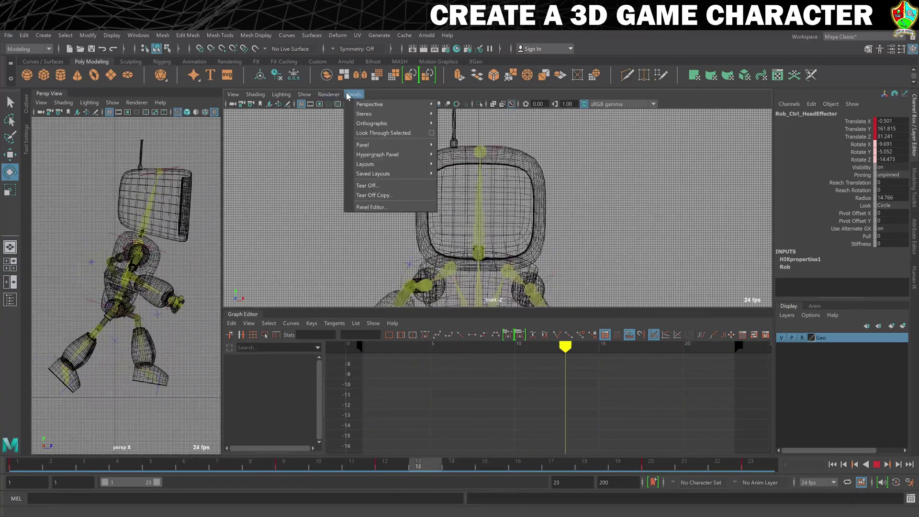
click(337, 192)
key(6)
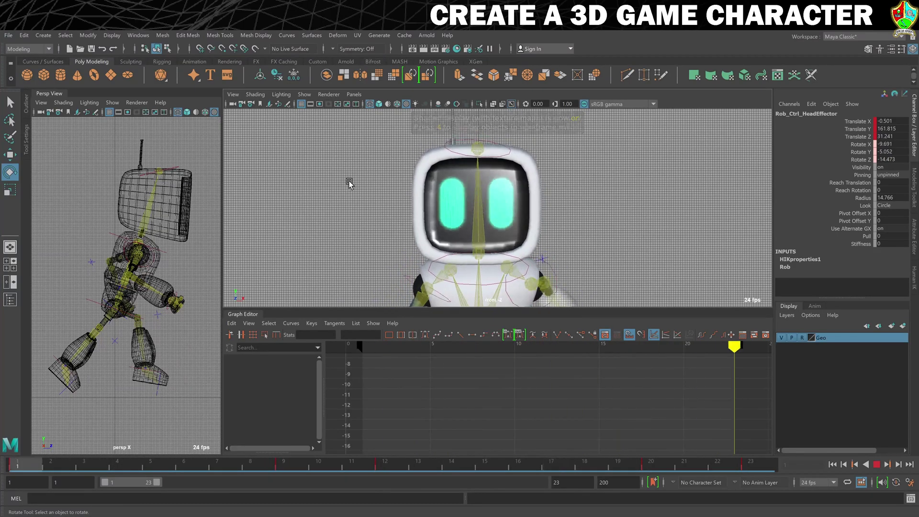
click(354, 95)
mouse_move(383, 103)
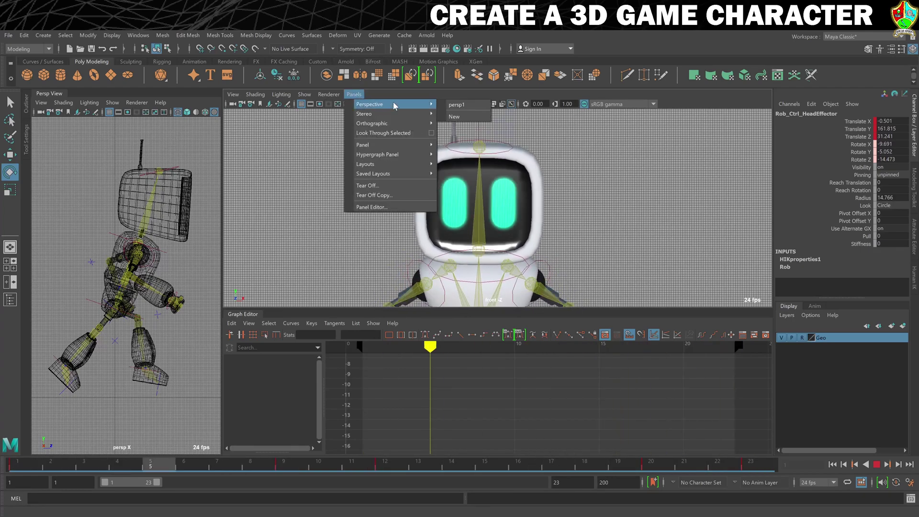
click(455, 104)
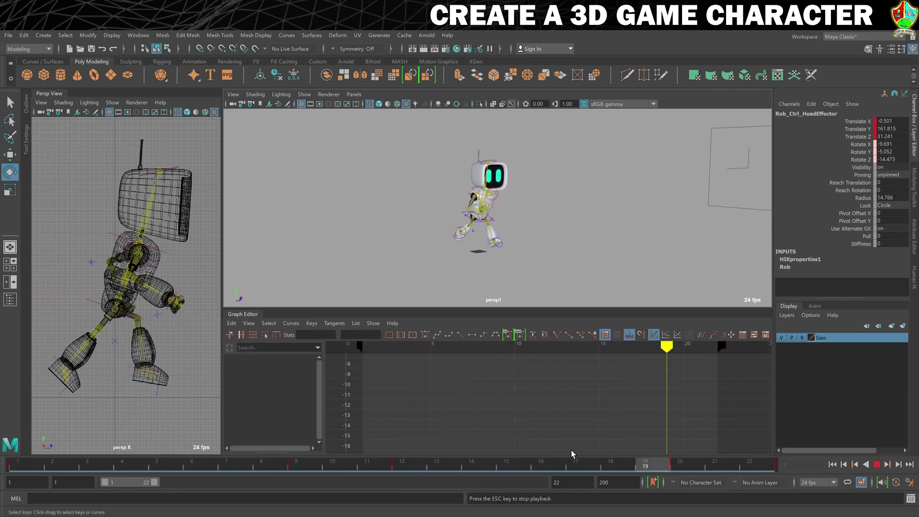
- Stop the playback, tilt the head control slightly backward at frame 9, and key it
click(876, 464)
click(876, 464)
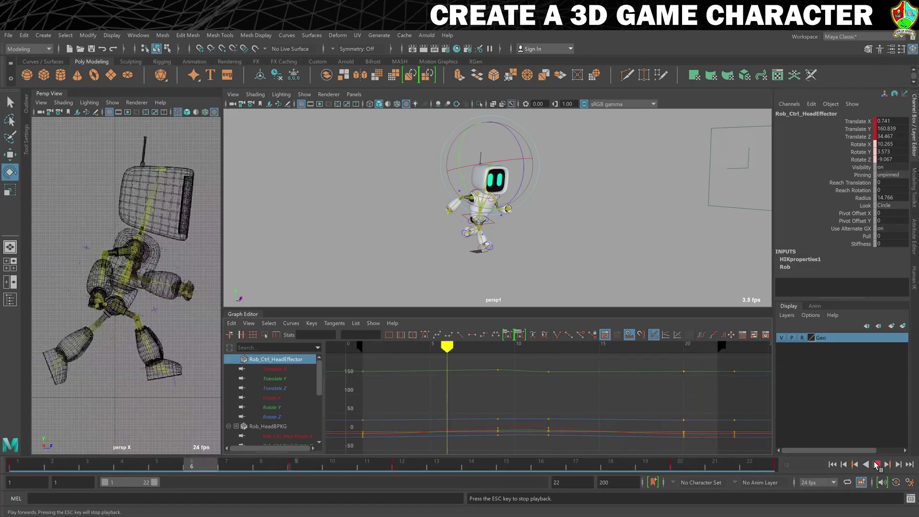
click(876, 464)
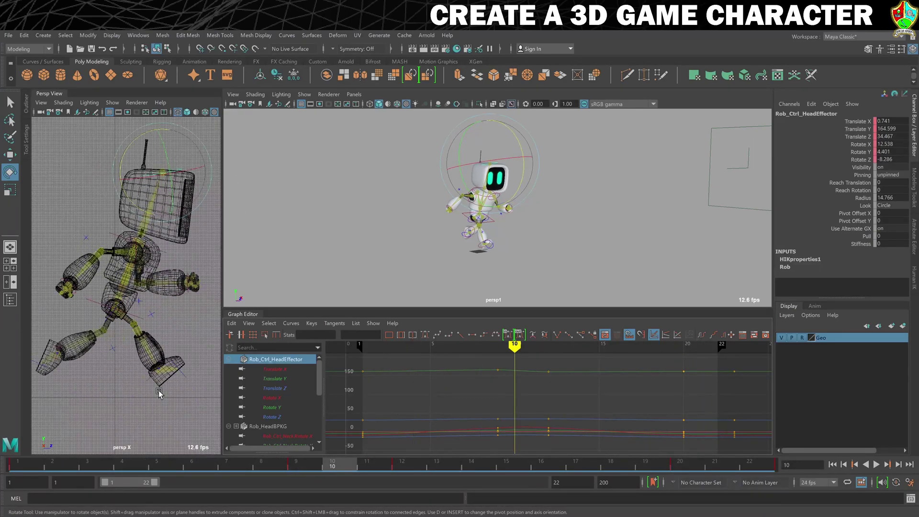
drag(311, 461, 17, 460)
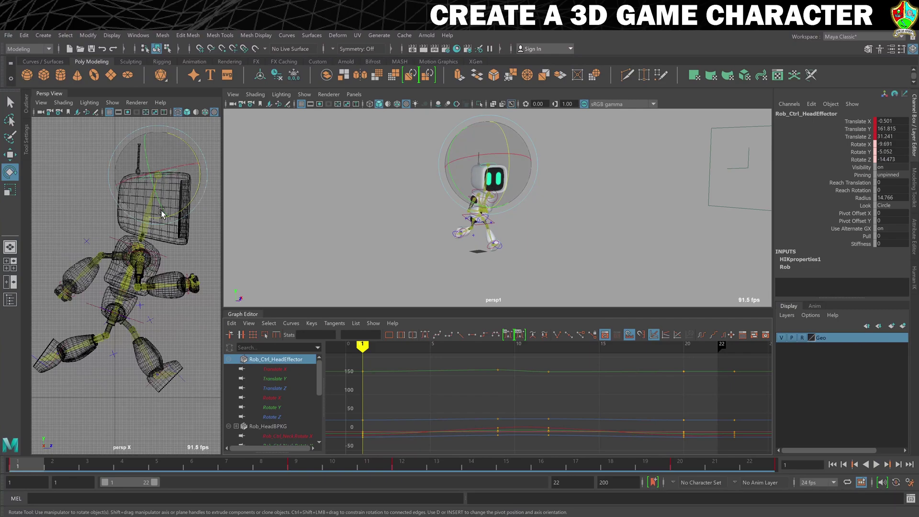
key(period)
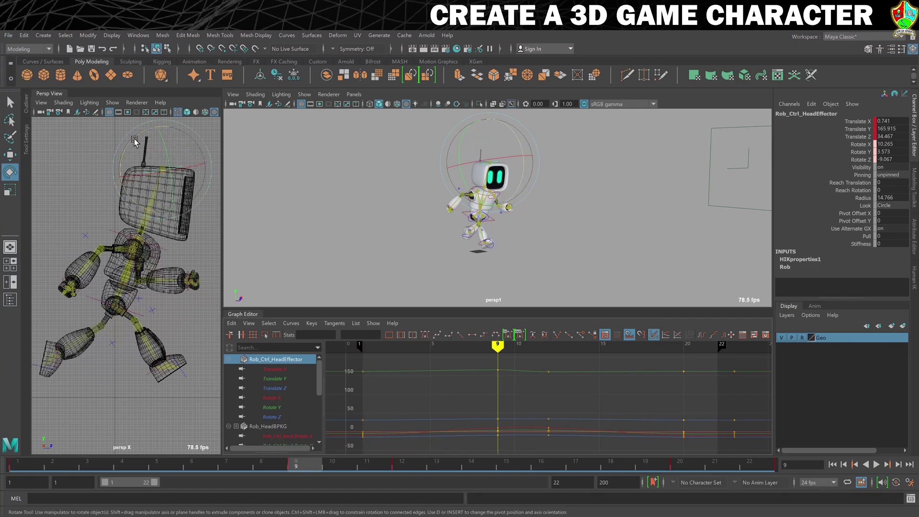
drag(134, 141, 128, 144)
key(s)
- Key the head control at frame 12 with rotation 9.981, 4.308, -13.195, and replay the run cycle
click(407, 461)
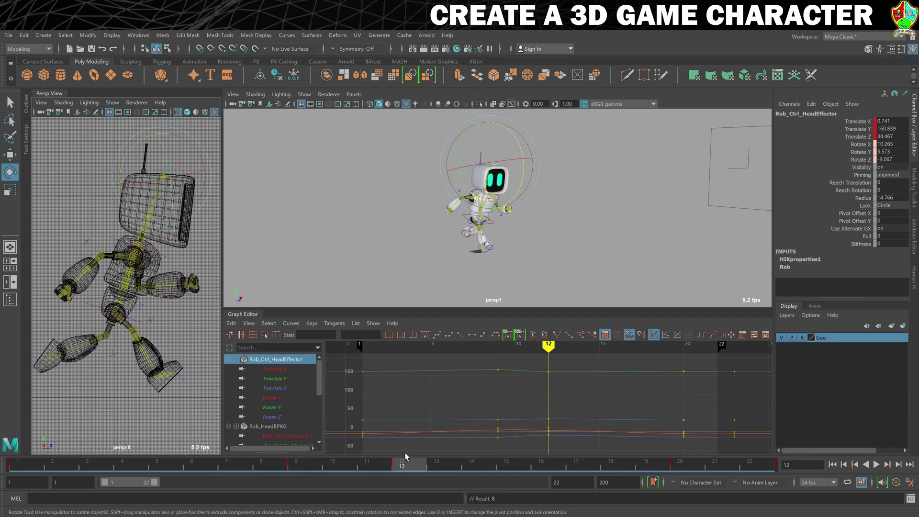
drag(133, 147, 130, 150)
key(s)
click(687, 467)
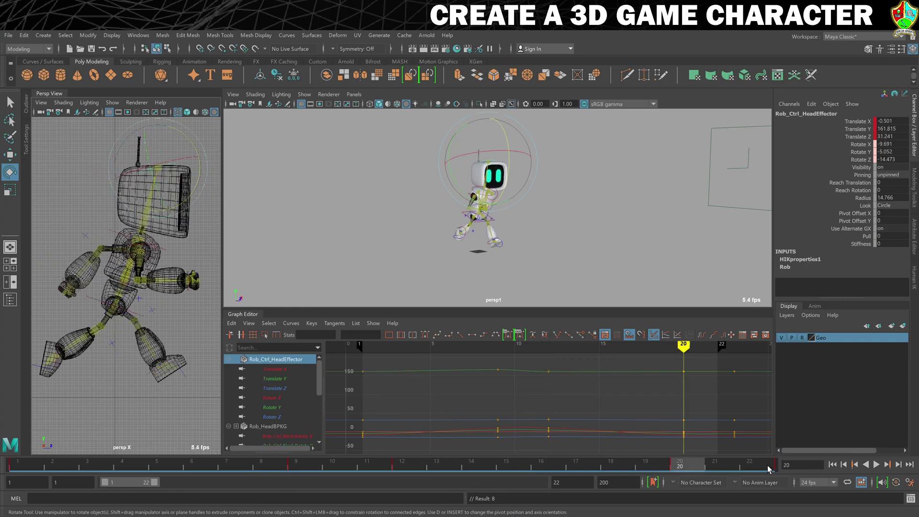
click(873, 465)
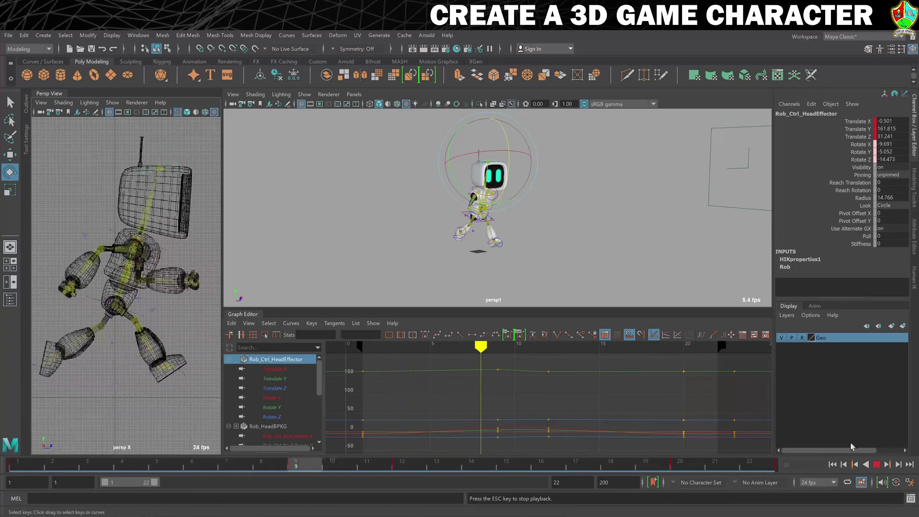
click(877, 465)
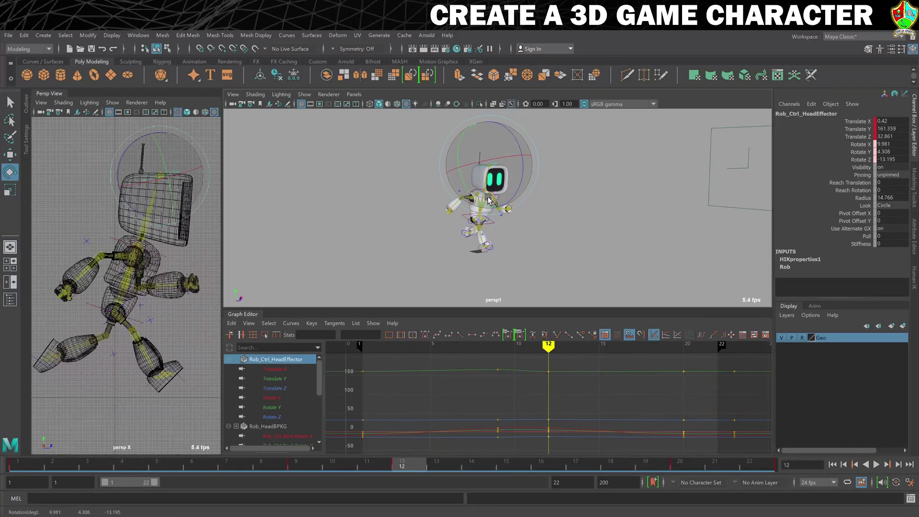
- Clear the selection, and select both ankle controls and the hips control in the perspective view
click(588, 225)
scroll(546, 220, down, 1)
scroll(544, 221, up, 6)
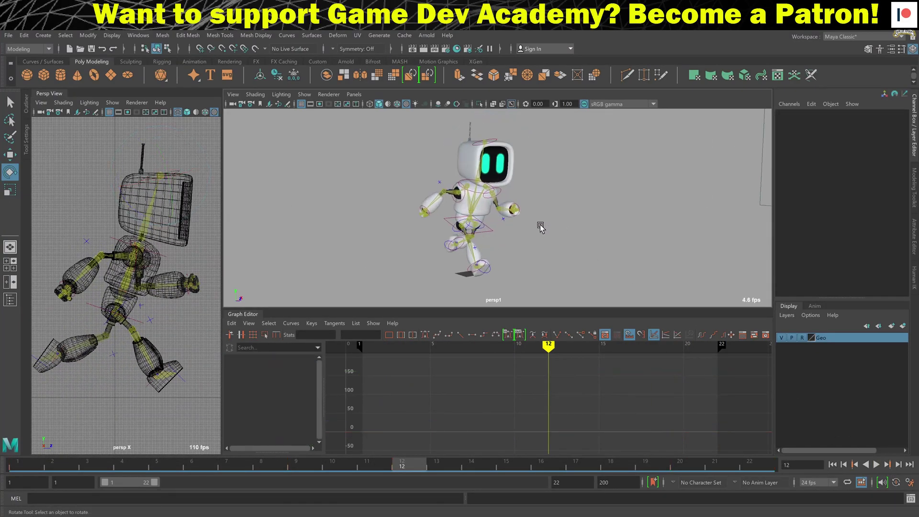
alt+middle_drag(508, 266, 532, 213)
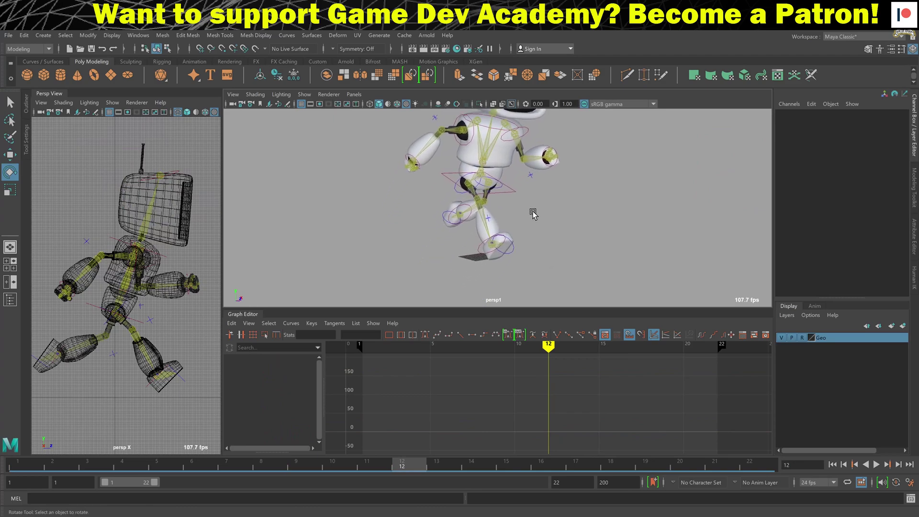
scroll(532, 220, up, 2)
alt+drag(410, 236, 441, 234)
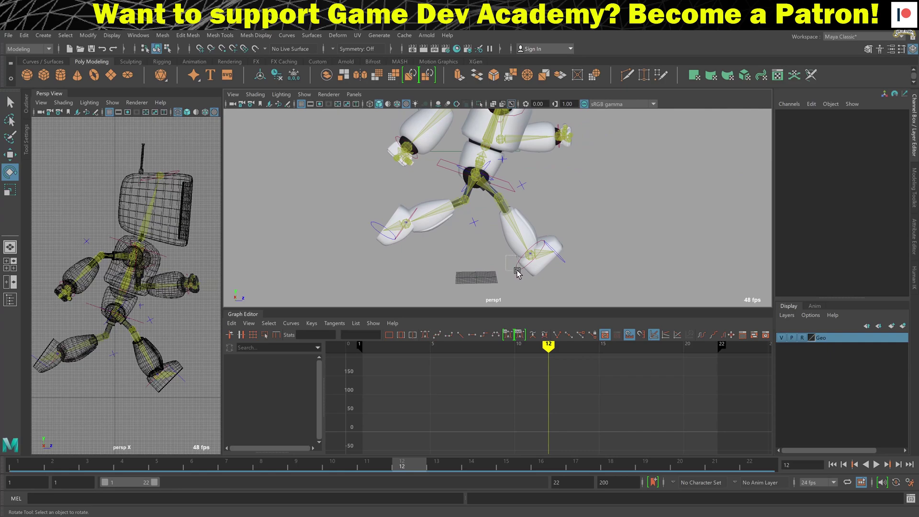
drag(505, 256, 517, 273)
shift+drag(406, 199, 423, 216)
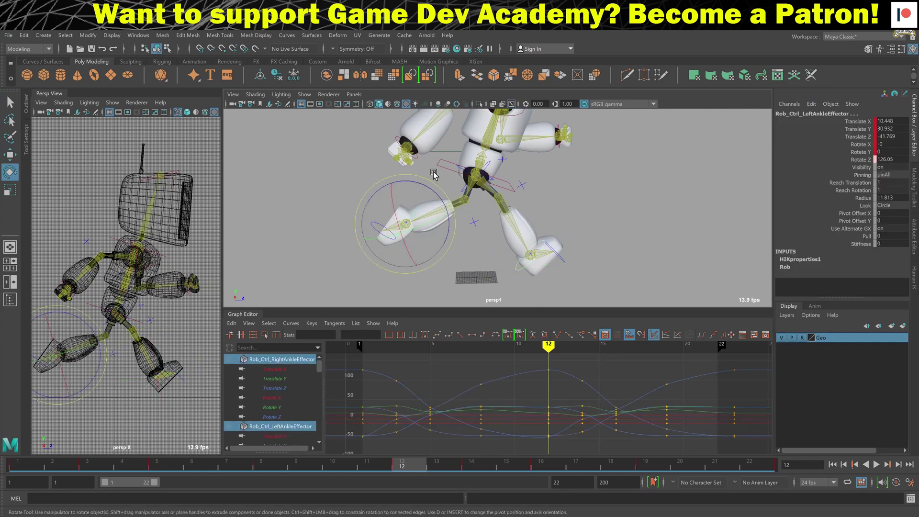
shift+drag(440, 170, 444, 175)
- Add the remaining torso controls, the shoulders, and the head control to the current selection
alt+middle_drag(556, 189, 527, 226)
alt+drag(528, 226, 493, 219)
key(q)
scroll(463, 184, up, 5)
shift+drag(457, 183, 467, 177)
alt+middle_drag(476, 188, 504, 272)
shift+drag(427, 199, 442, 220)
shift+click(590, 162)
alt+middle_drag(597, 175, 542, 268)
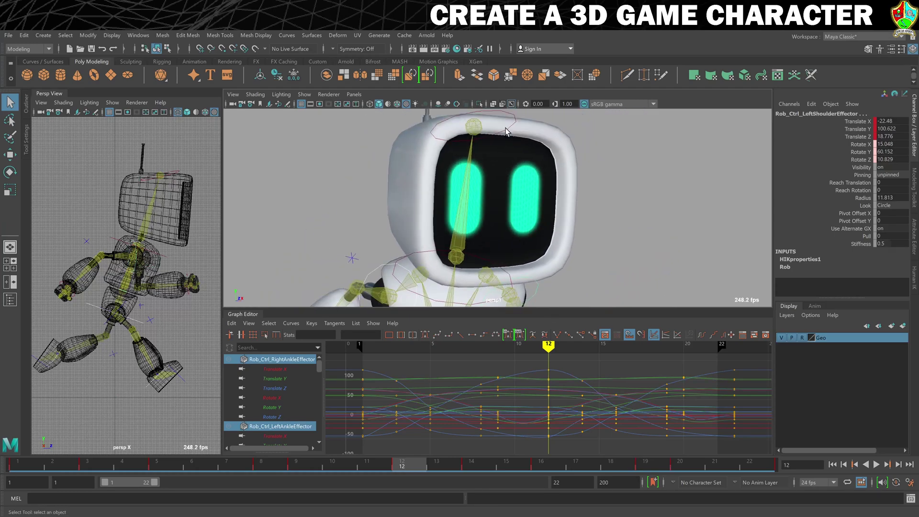
shift+click(519, 141)
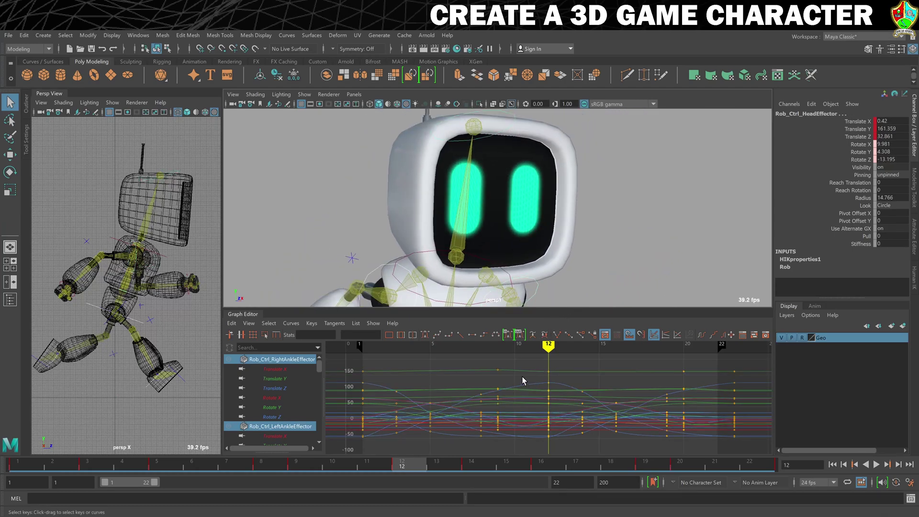
- Select all animation curves of the selected controls and set both their pre-infinity and post-infinity to Cycle
click(281, 360)
drag(318, 365, 325, 443)
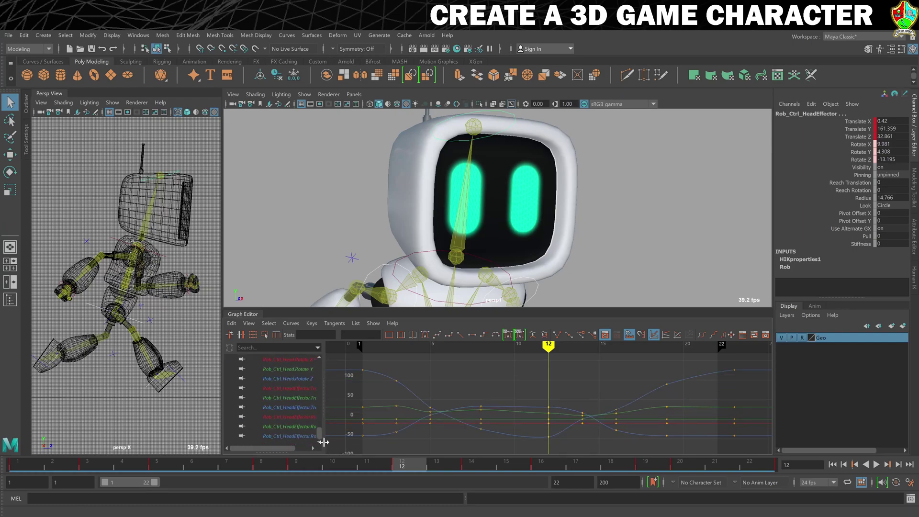
shift+click(303, 434)
click(293, 326)
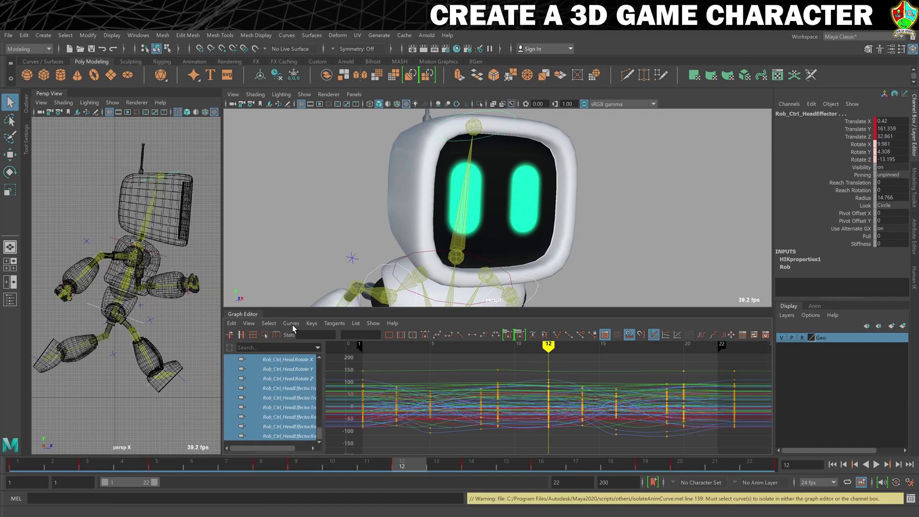
click(293, 324)
click(291, 323)
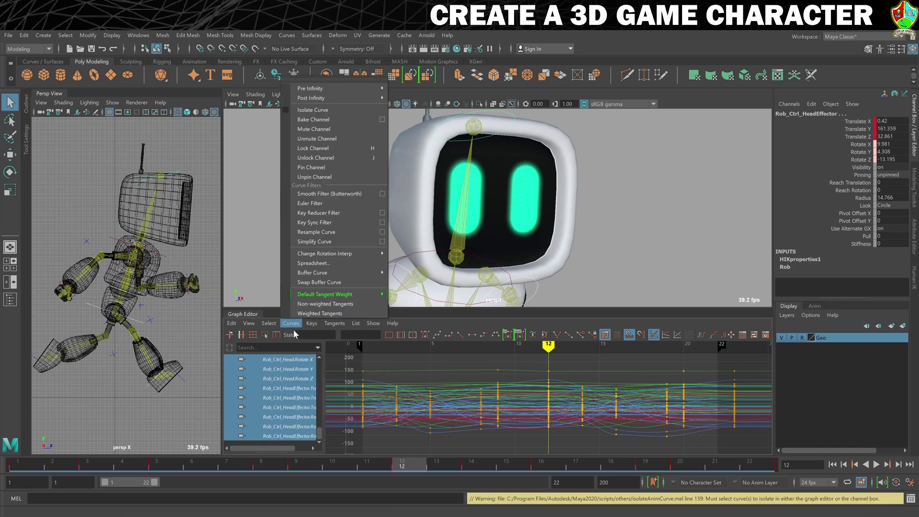
mouse_move(337, 89)
click(406, 89)
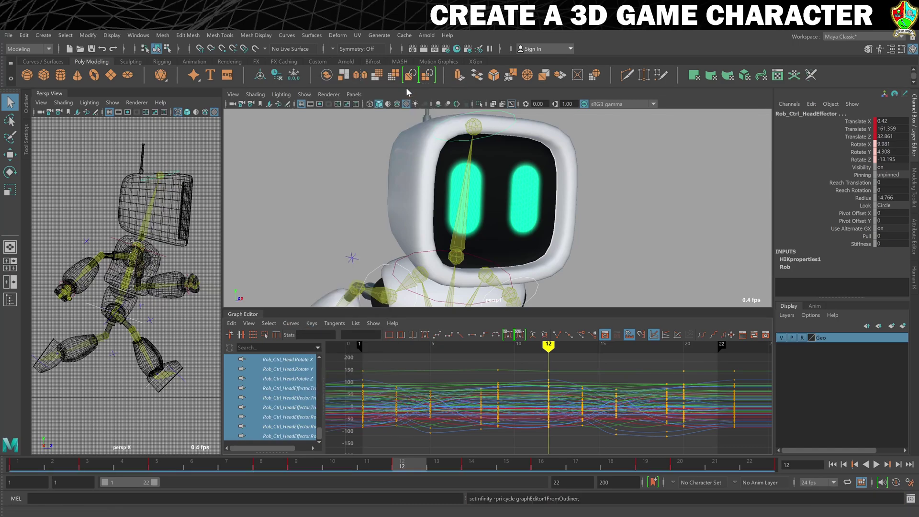
click(293, 325)
mouse_move(335, 98)
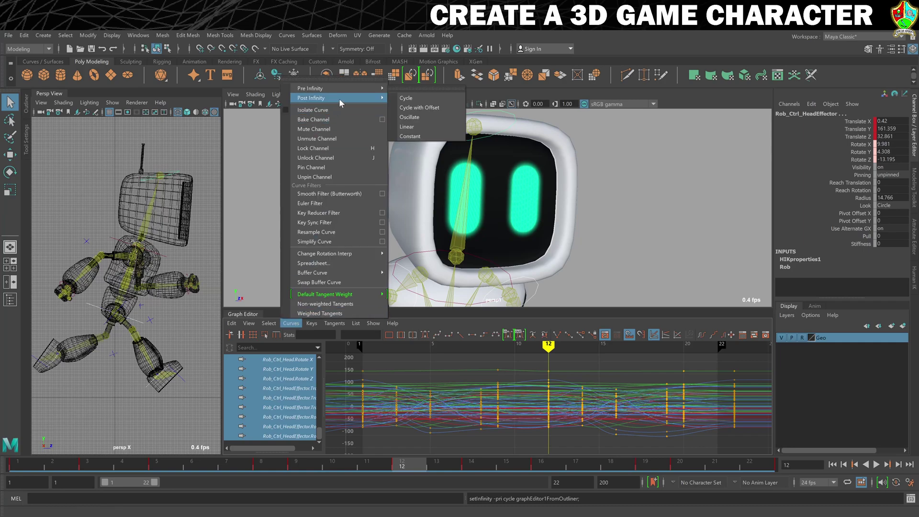
click(409, 98)
alt+middle_drag(543, 247, 596, 172)
click(408, 223)
alt+drag(638, 237, 600, 245)
alt+middle_drag(653, 248, 632, 212)
shift+click(598, 262)
scroll(311, 376, down, 2)
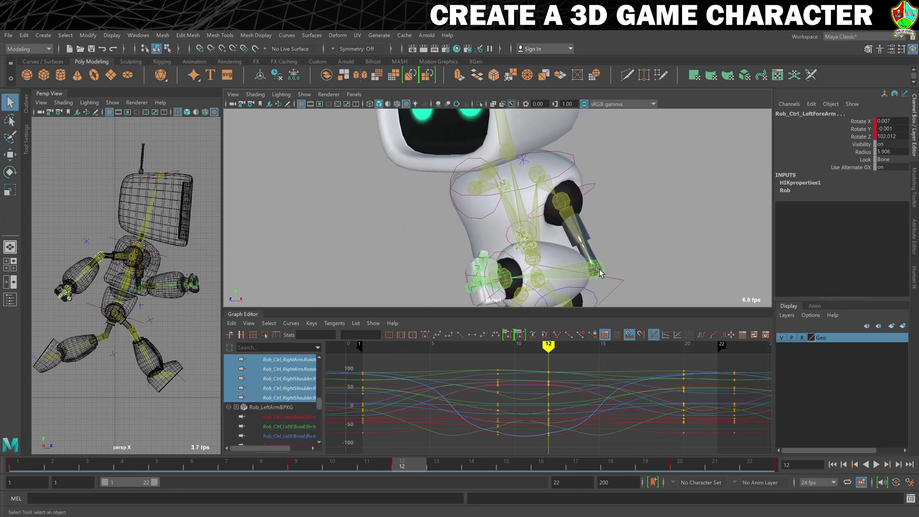
click(655, 234)
- Select the right and left forearm controls at the robot's elbows
scroll(561, 266, up, 4)
alt+drag(471, 265, 550, 265)
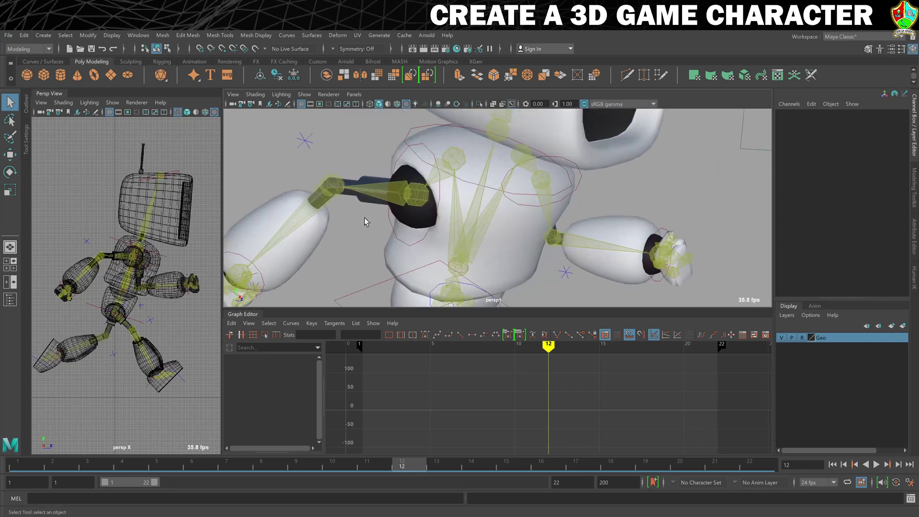
click(339, 182)
alt+drag(589, 235, 607, 240)
alt+drag(682, 244, 623, 227)
shift+click(644, 297)
- Select all animation curves of the arm controls and set both their pre-infinity and post-infinity to Cycle
click(283, 360)
scroll(284, 361, down, 15)
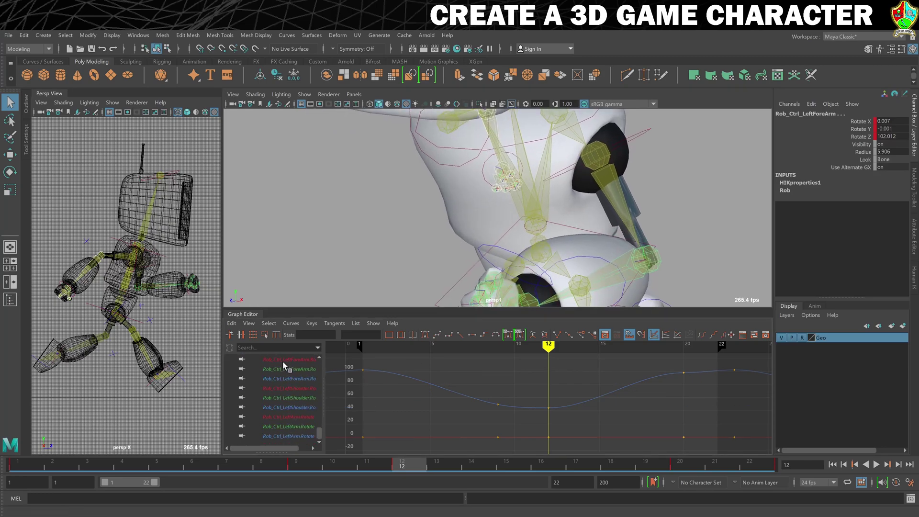
shift+click(304, 436)
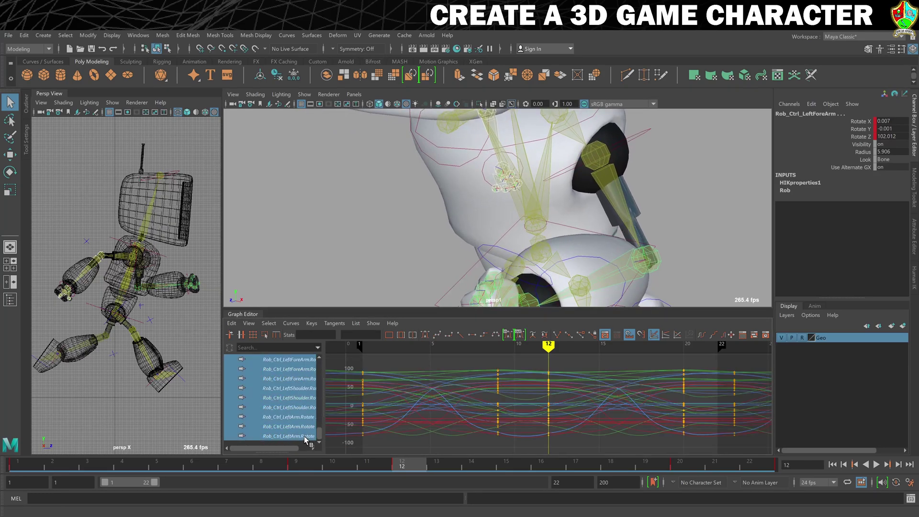
click(299, 325)
mouse_move(336, 89)
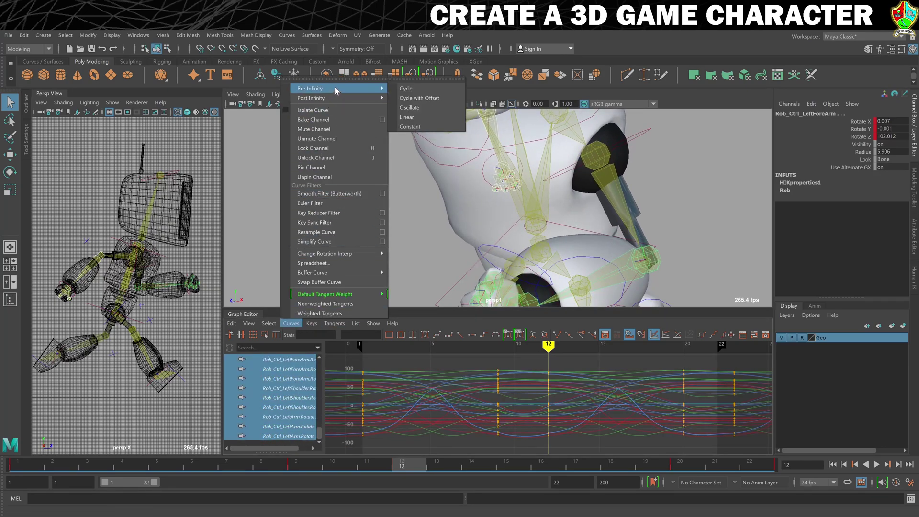
click(407, 88)
click(287, 325)
mouse_move(312, 323)
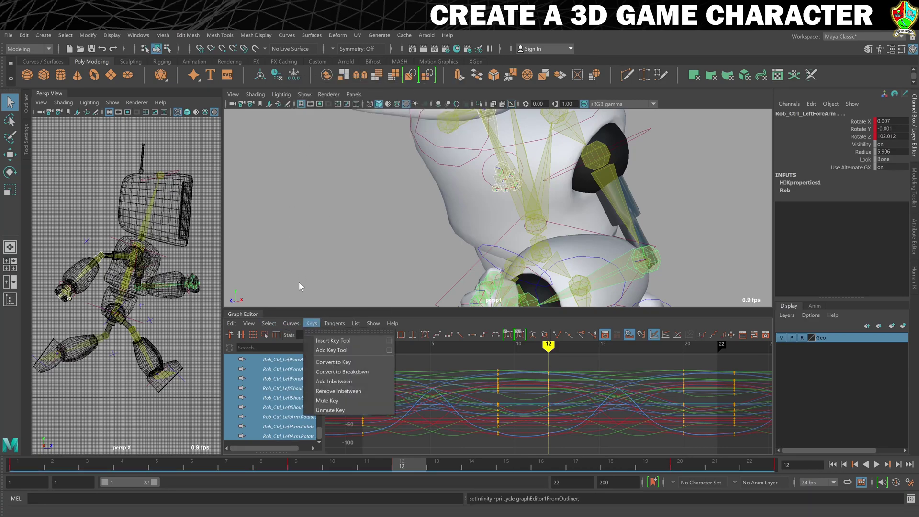
mouse_move(324, 98)
click(418, 98)
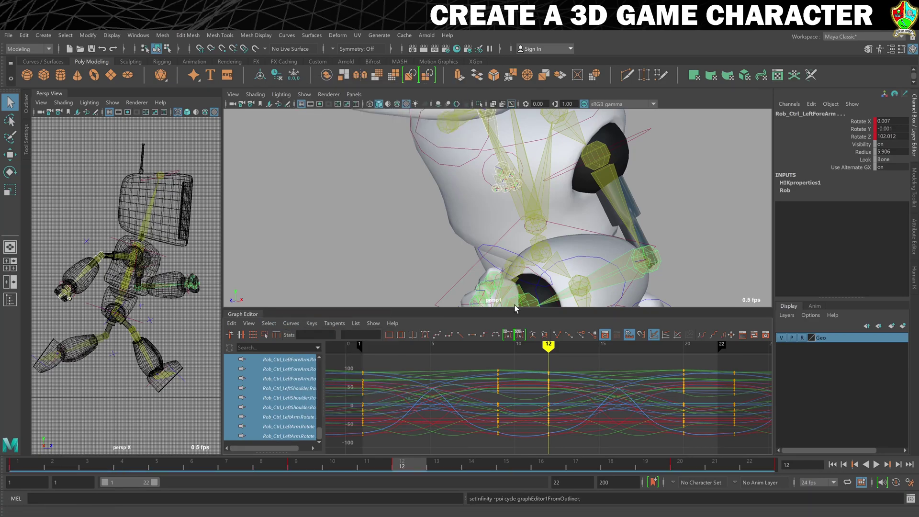
- Deselect the arm controls and play the run cycle to review the loop
click(193, 320)
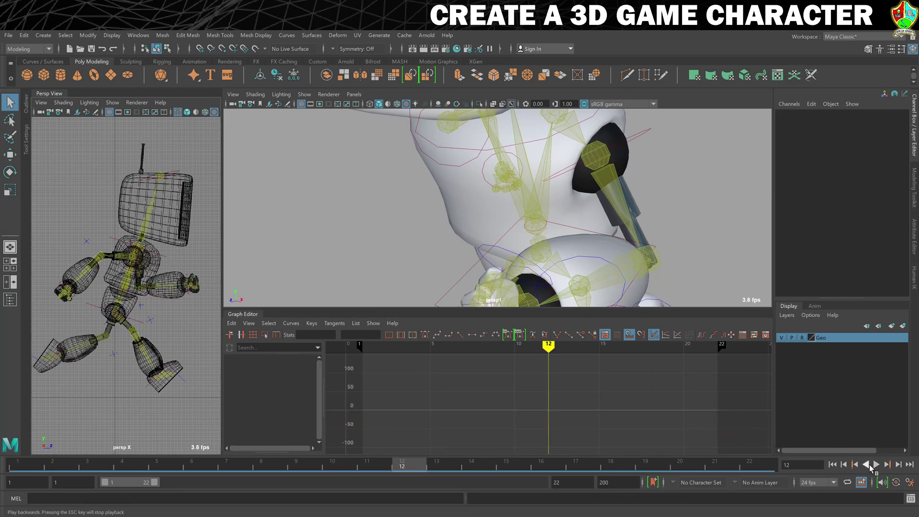
click(883, 464)
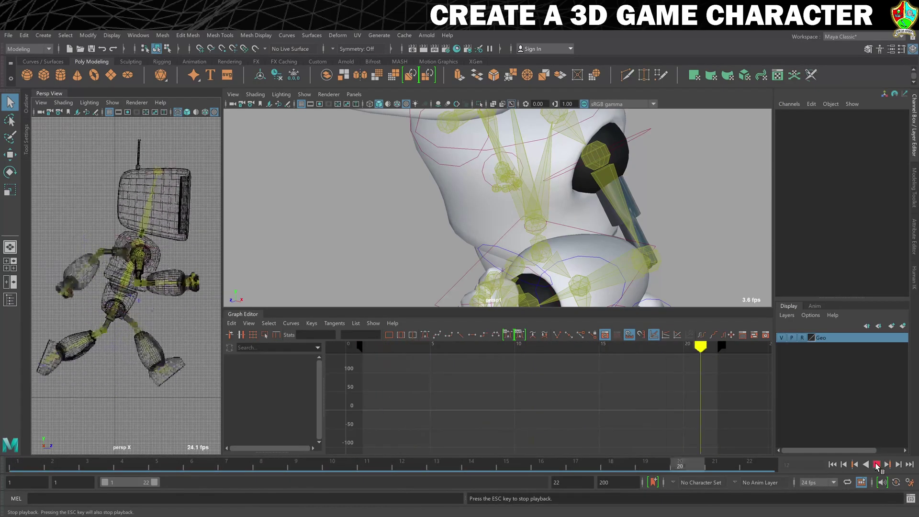
click(876, 465)
scroll(534, 203, down, 3)
scroll(534, 203, down, 5)
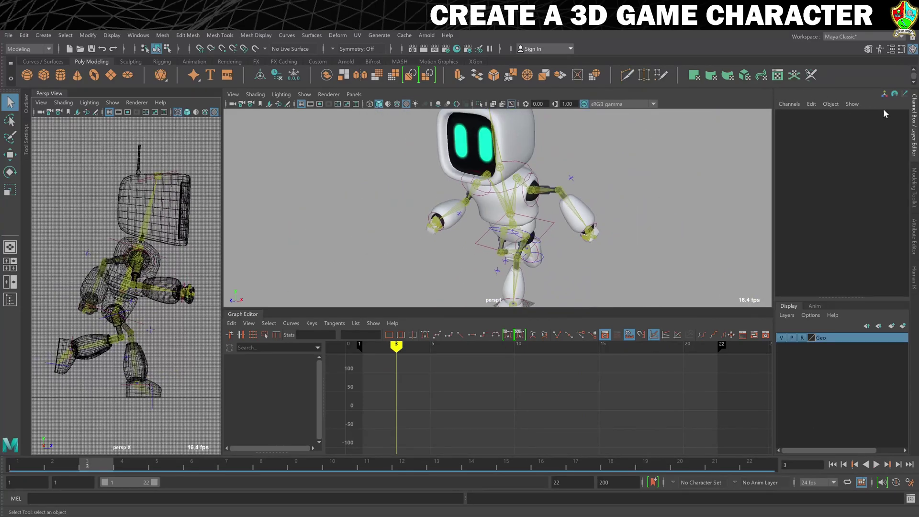
- Hide the control rig's effectors and bones with the HumanIK display options, and play the run cycle on the clean model
click(915, 274)
click(792, 118)
click(780, 118)
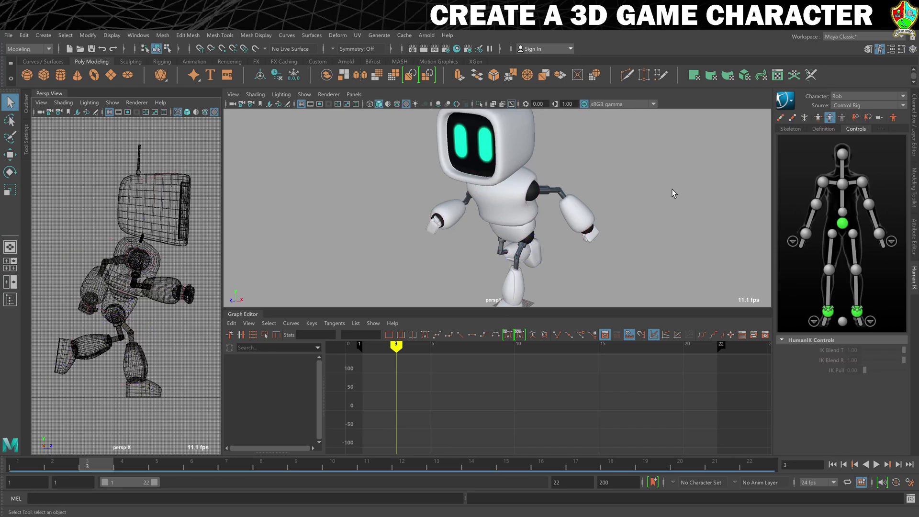
click(875, 464)
scroll(620, 189, down, 3)
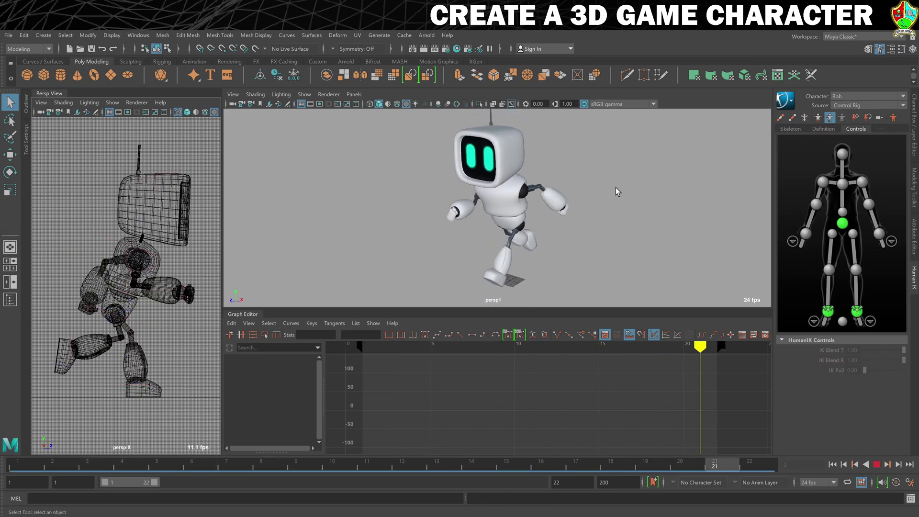
- Review the running robot from behind and from the front while the cycle plays, and stop the playback
alt+drag(624, 199, 536, 185)
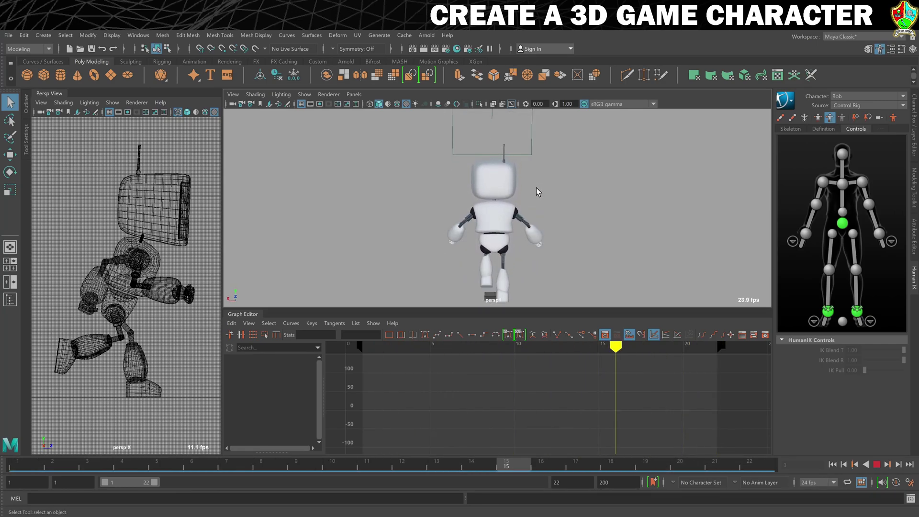
alt+drag(613, 198, 478, 199)
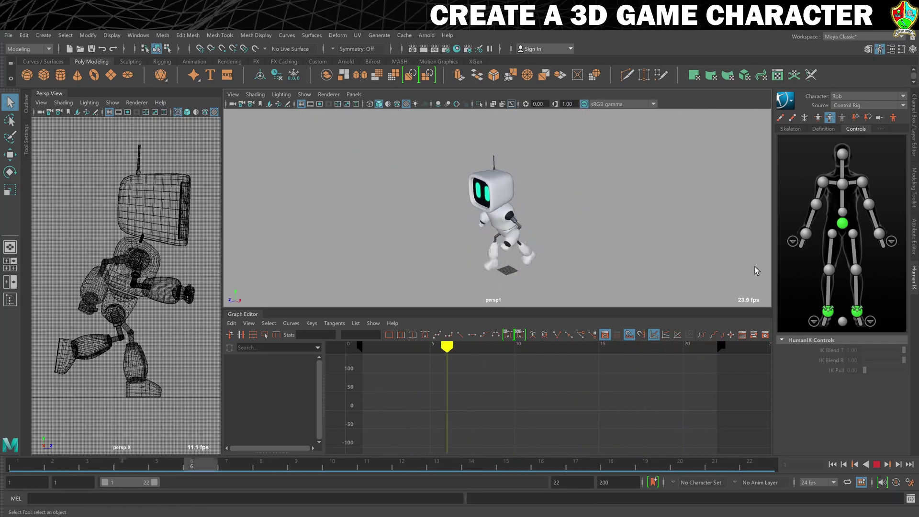
click(877, 464)
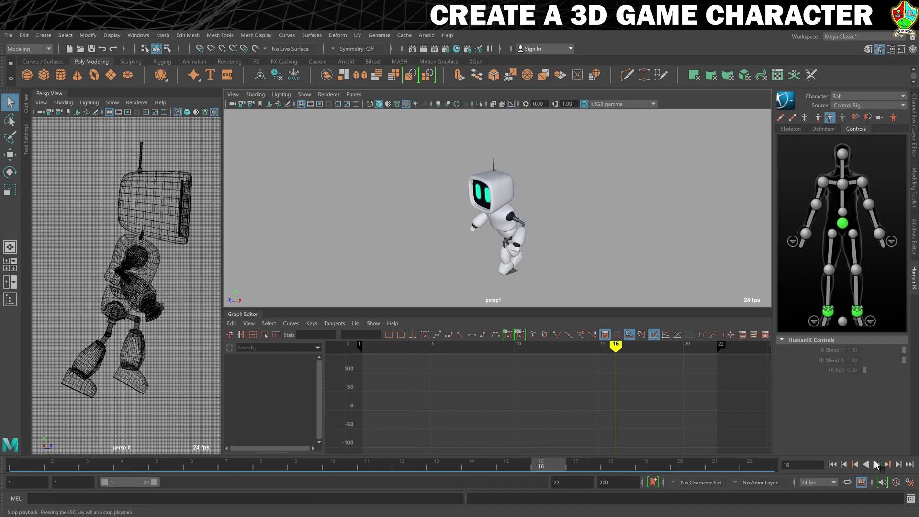
- Save the scene under the new name "14. Run Cycle" in the project's scenes folder as Maya Binary
click(8, 36)
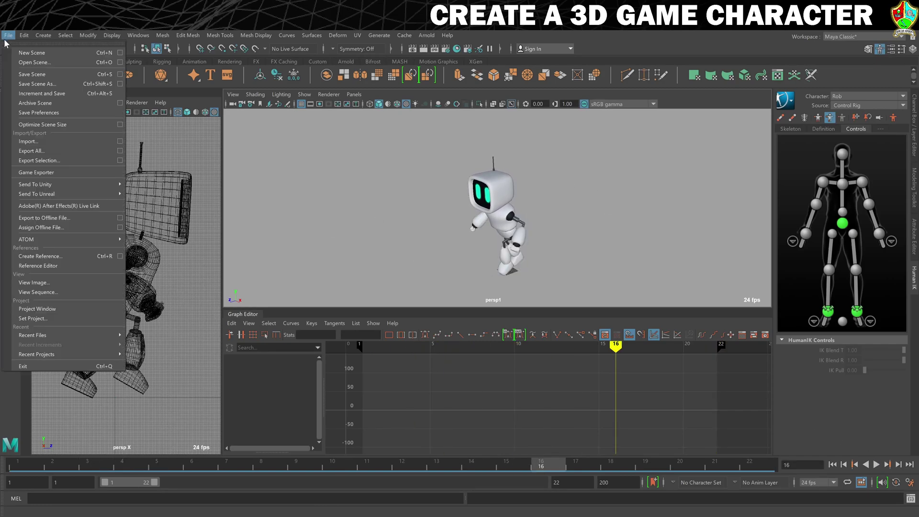
click(34, 84)
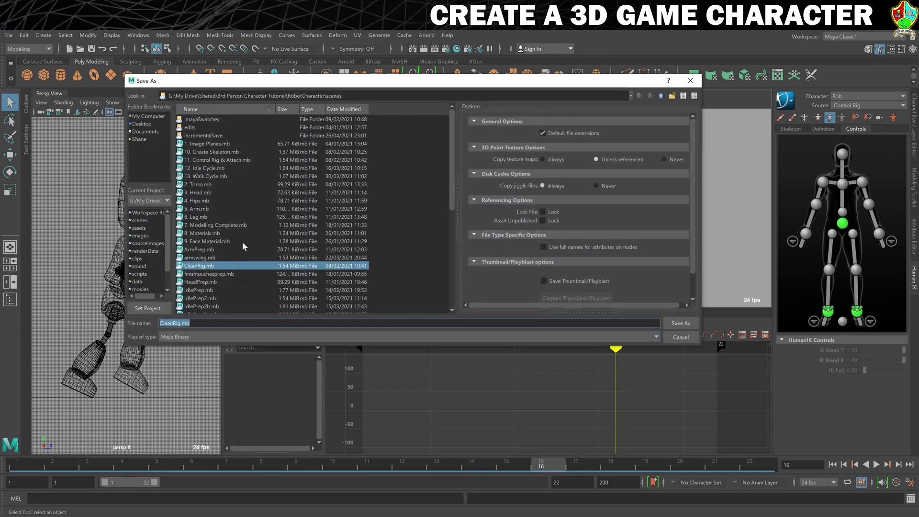
text(1)
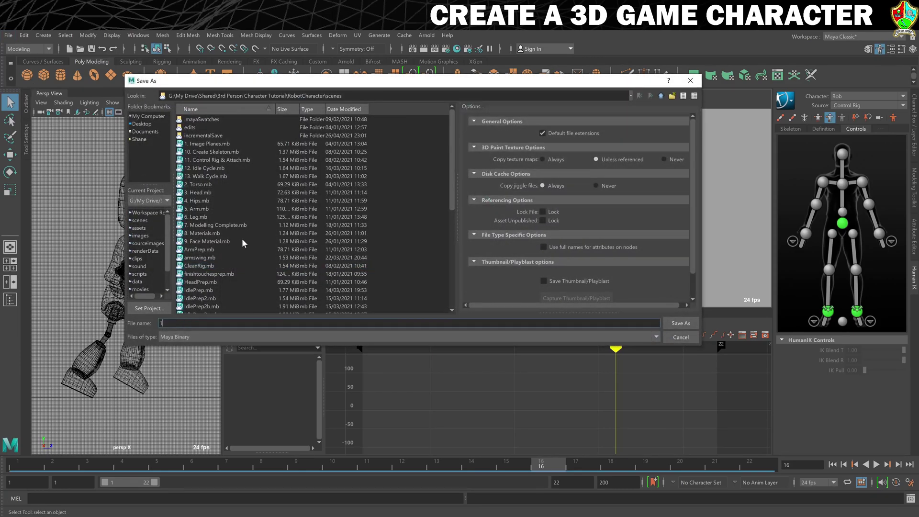
text(4. Run Cycle)
click(680, 323)
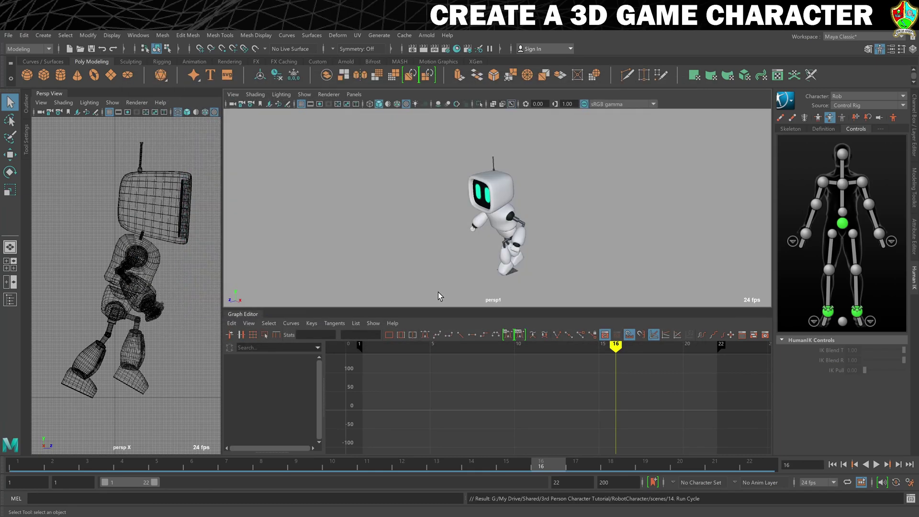